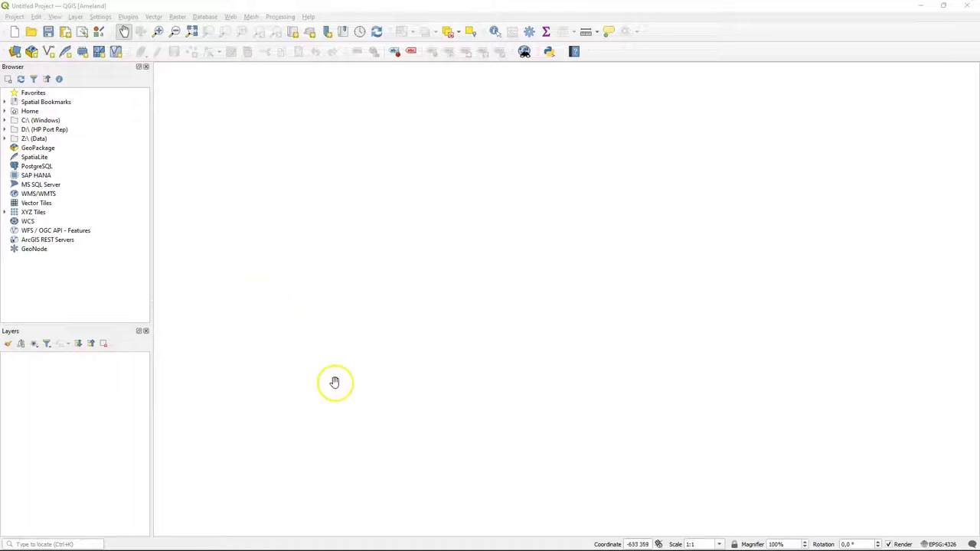
- Find 'mergin' in the Plugins manager and install the Mergin Maps plugin
left_click(128, 16)
left_click(160, 31)
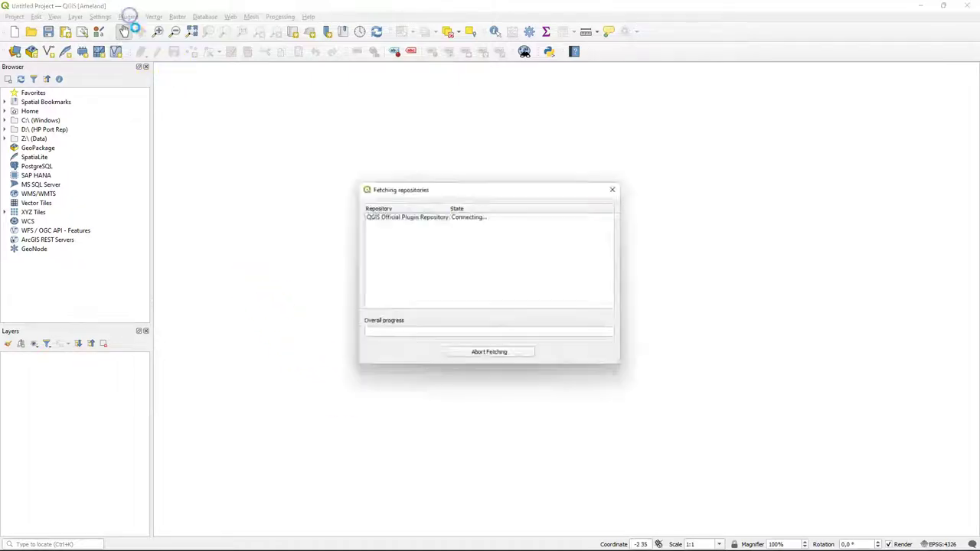
type("mergin")
left_click(429, 191)
left_click(668, 381)
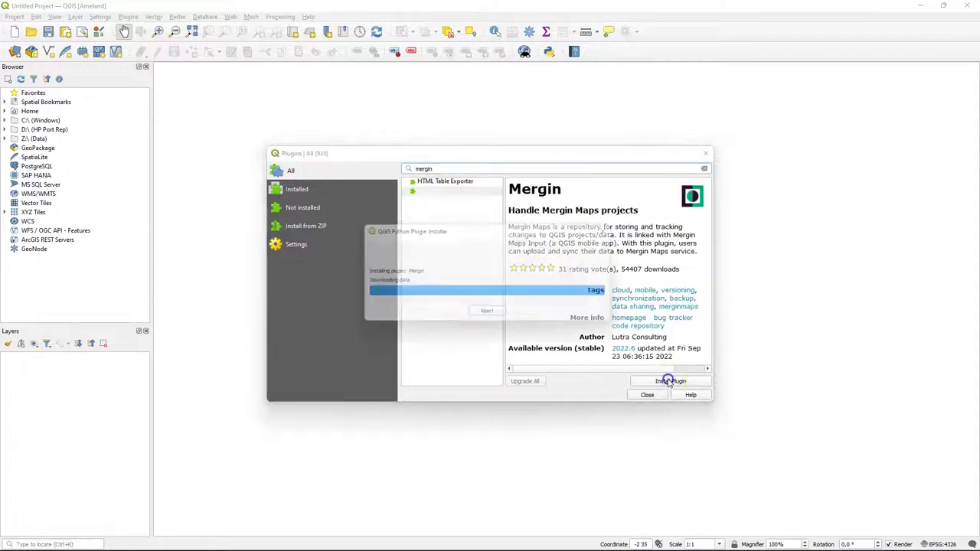
left_click(653, 399)
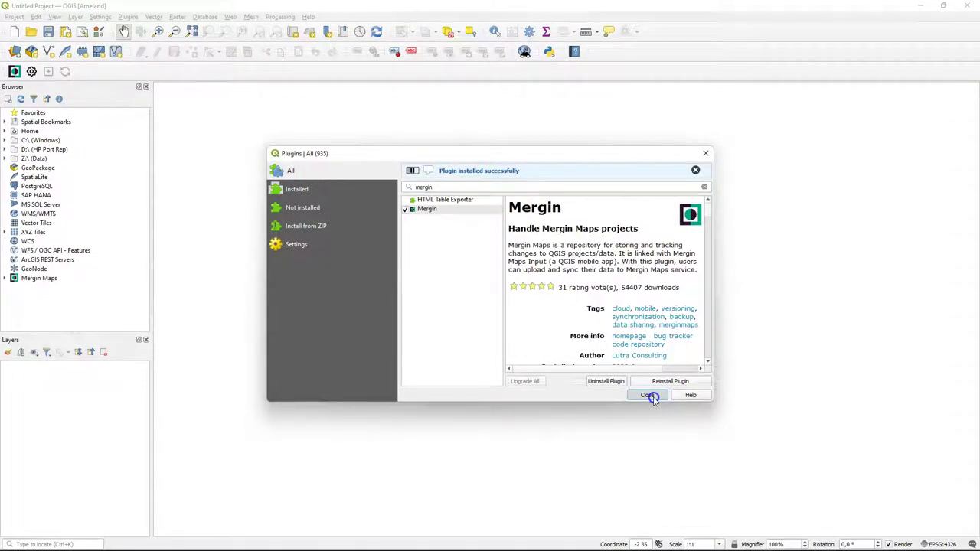
- Log in to Mergin Maps with your e-mail and password, test the connection, and save credentials
right_click(23, 280)
left_click(50, 282)
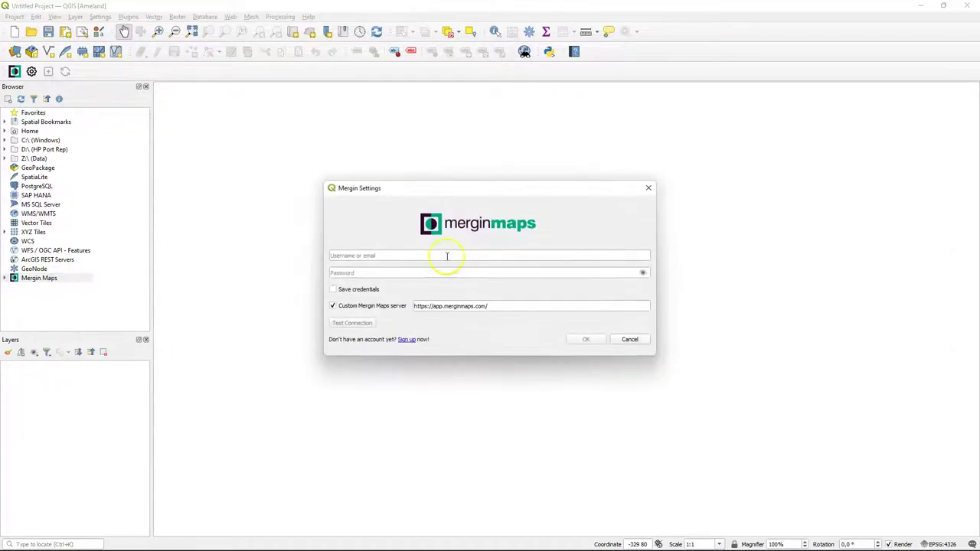
left_click(497, 259)
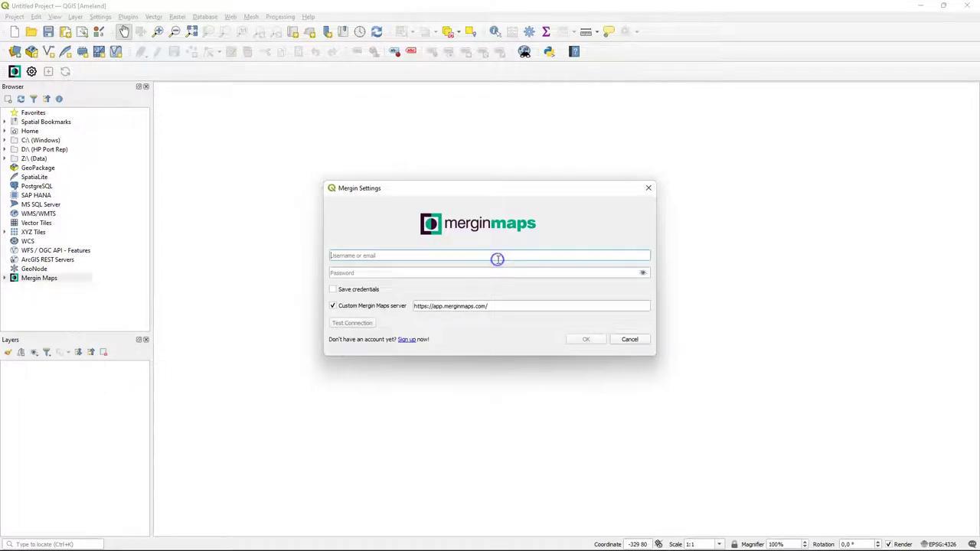
left_click(481, 271)
type("••••••••••••")
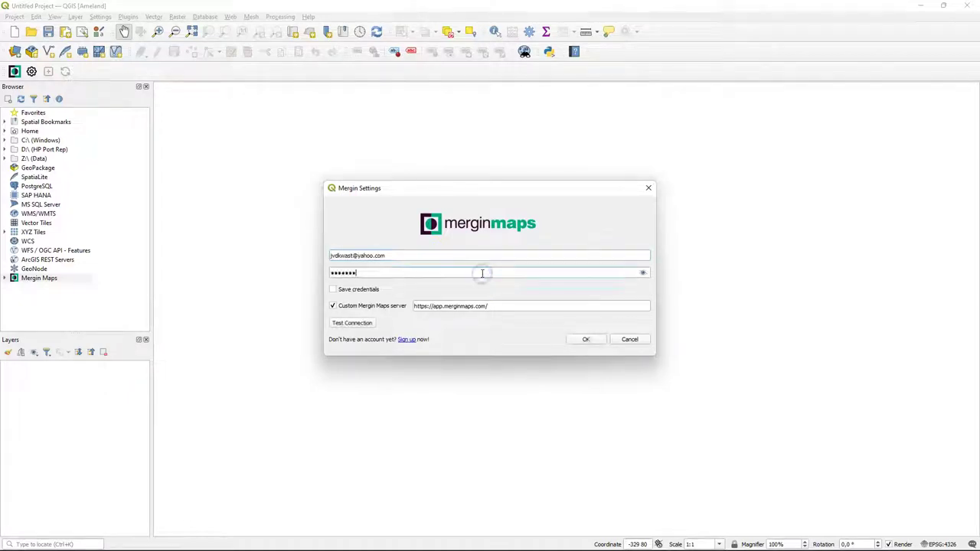
left_click(361, 324)
left_click(333, 289)
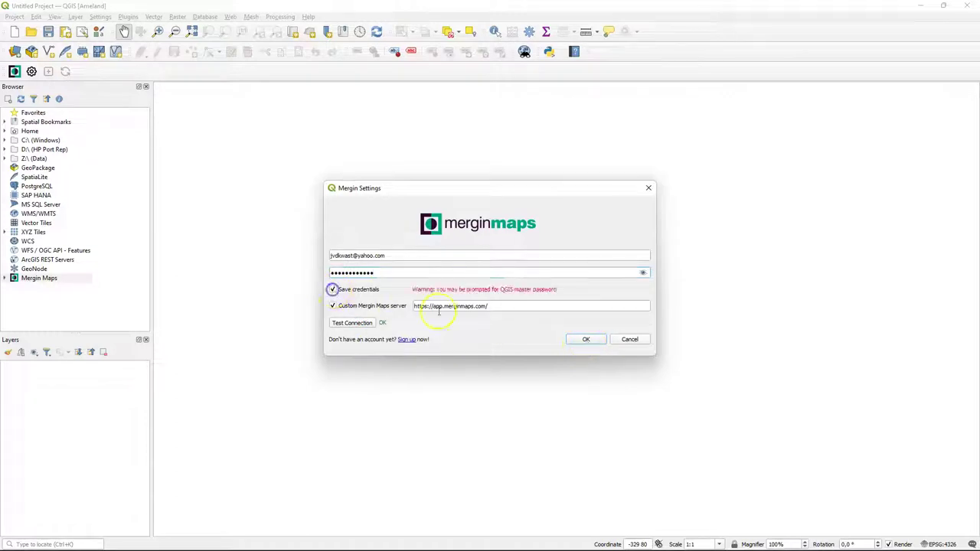
left_click(587, 340)
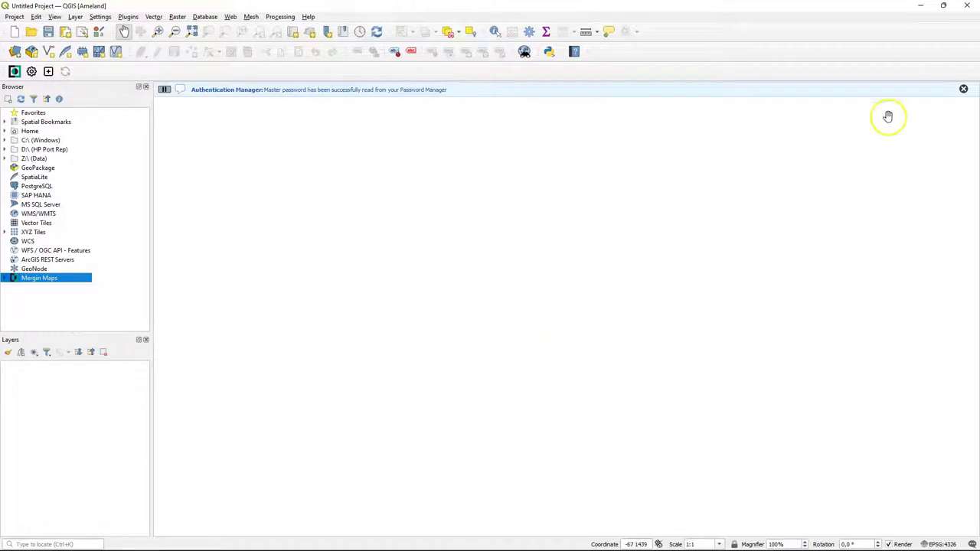
left_click(963, 89)
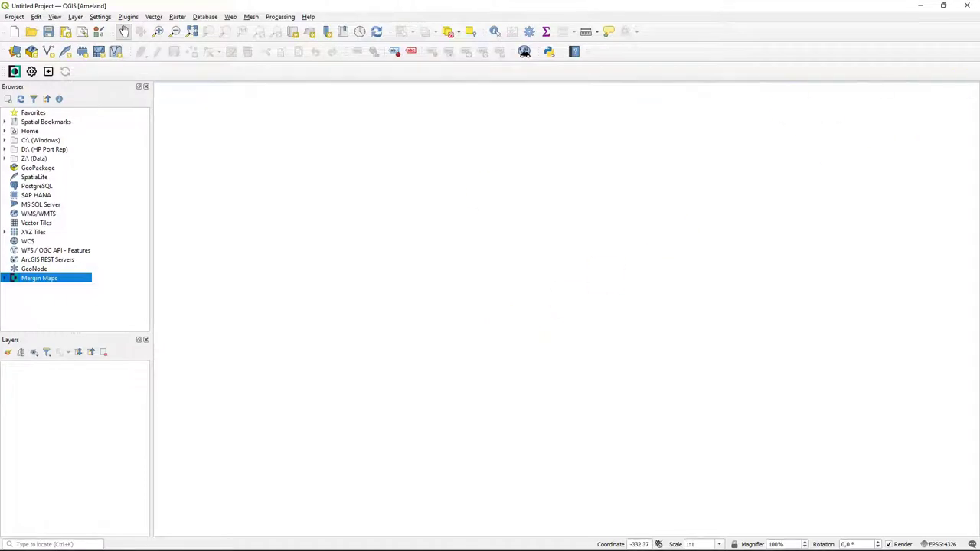
- Clone the public documentation/exif-metadata project as a new project named 'ameland'
double_click(34, 278)
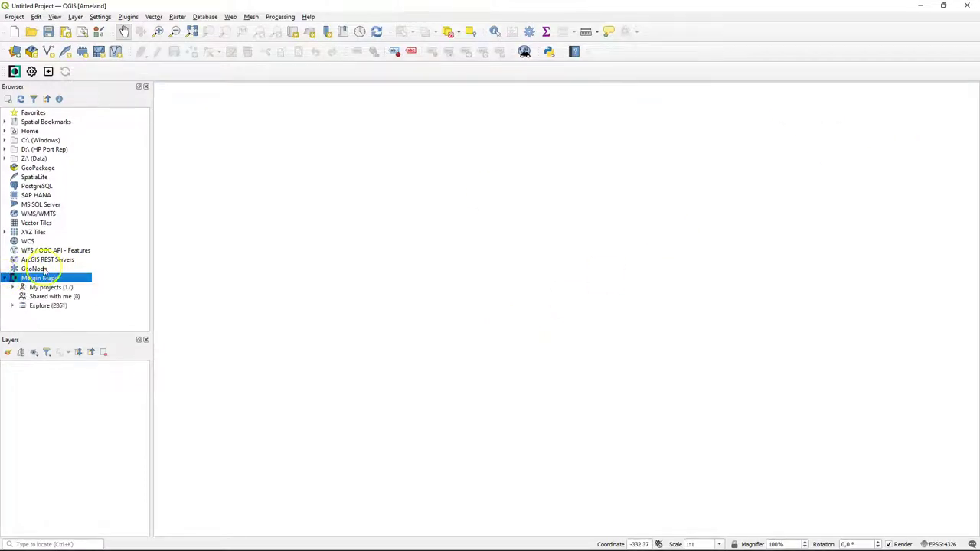
left_click(13, 305)
scroll(103, 266, "down", 20)
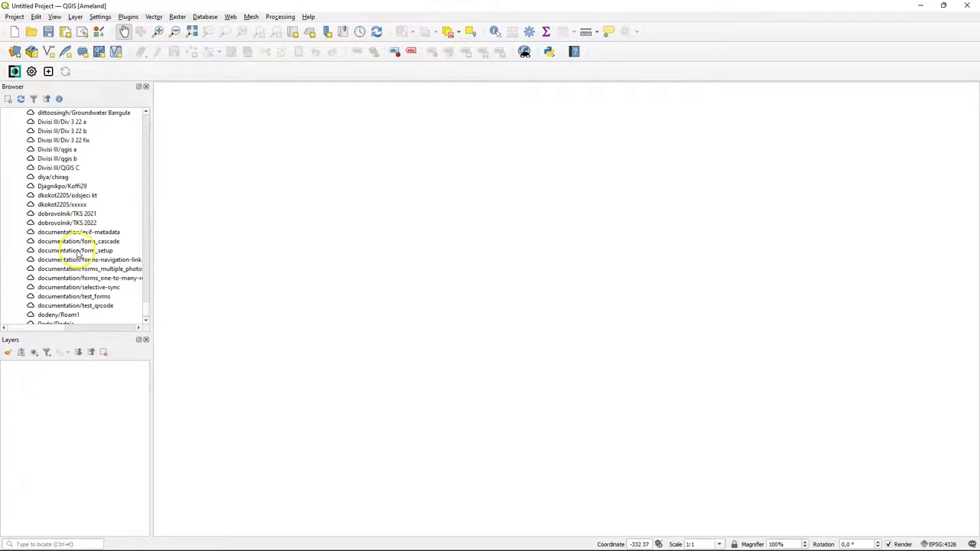
left_click(97, 234)
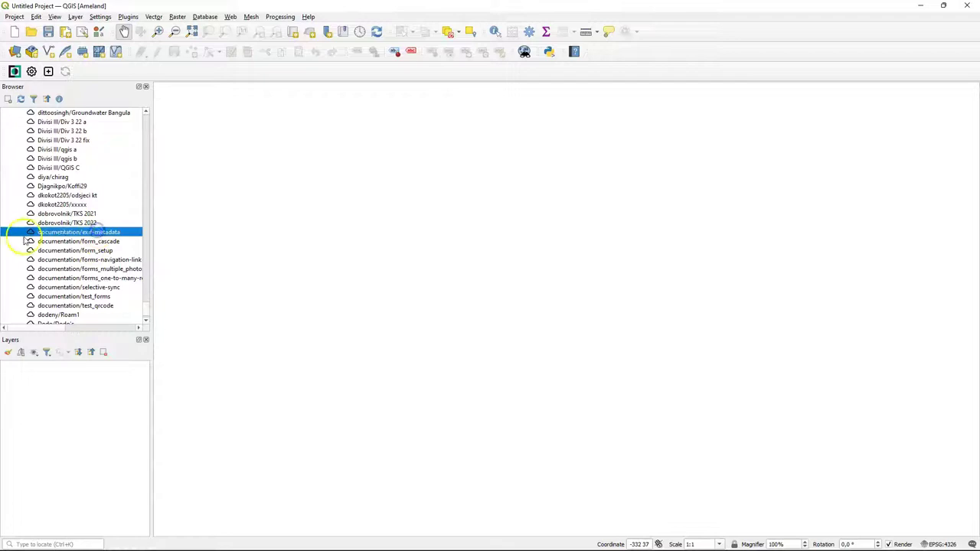
right_click(54, 233)
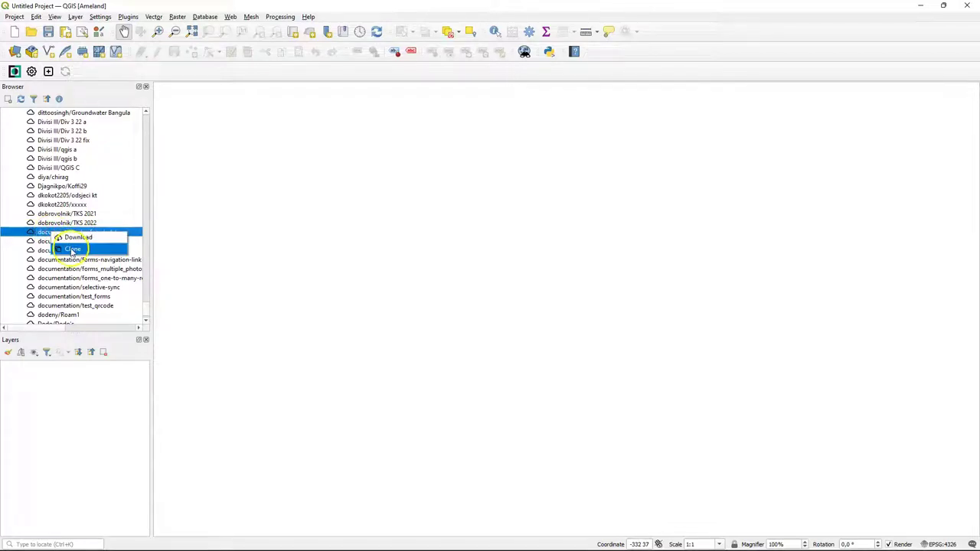
left_click(72, 250)
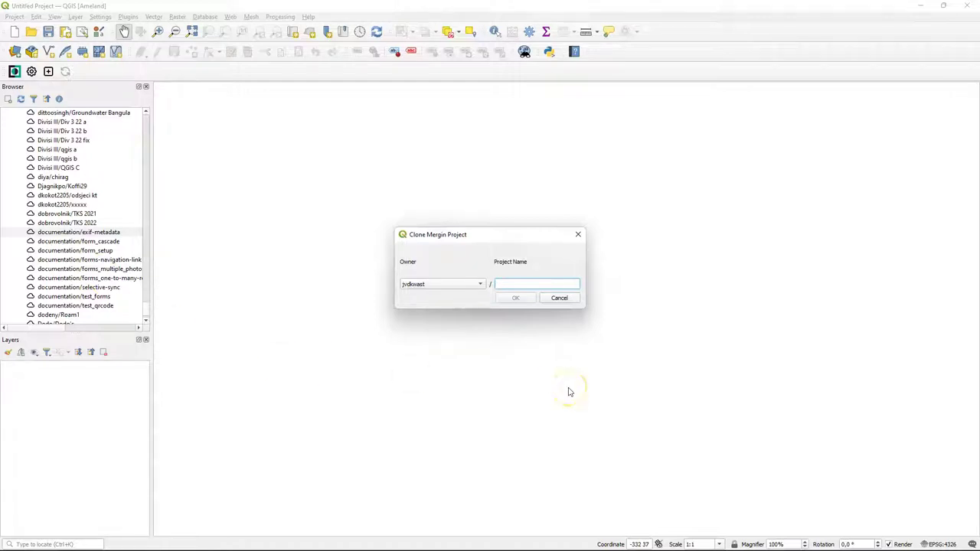
type("ameland")
left_click(517, 297)
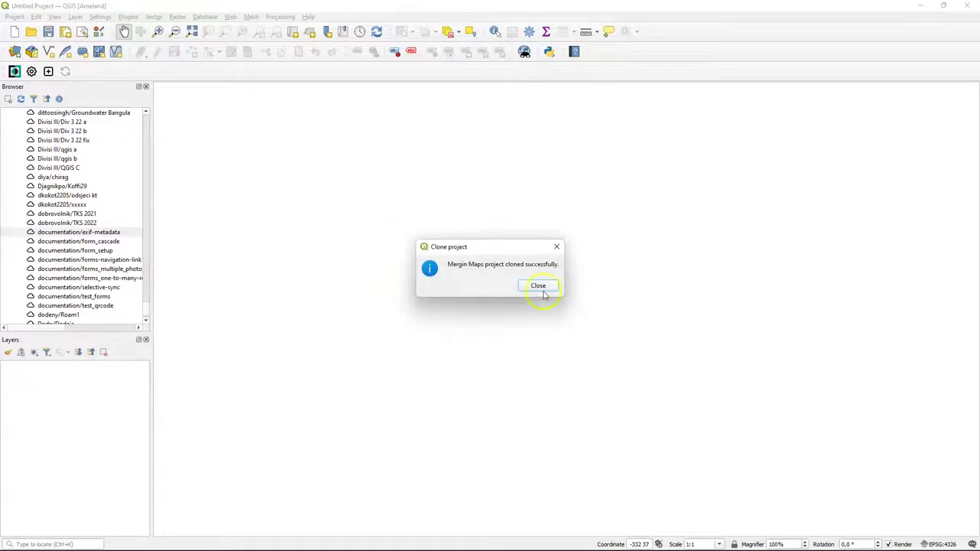
left_click(541, 288)
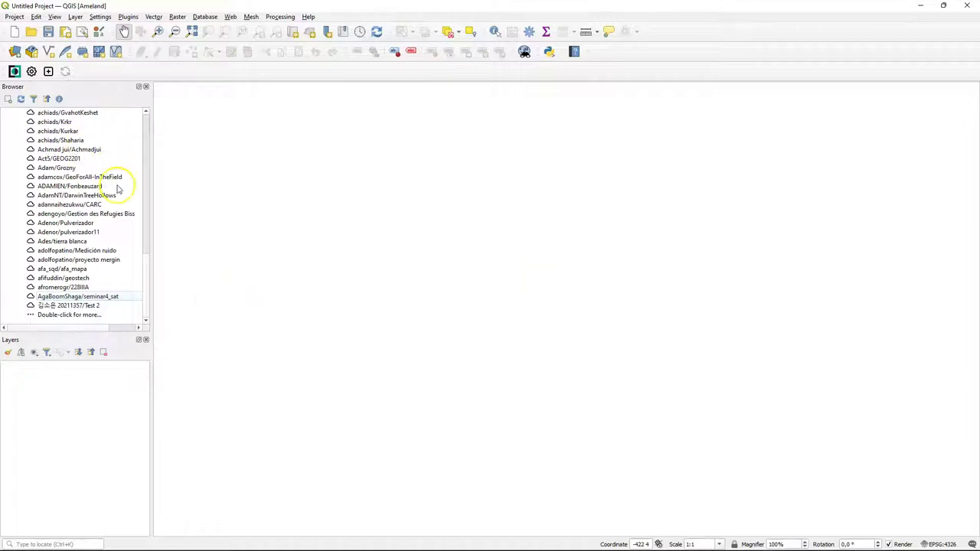
- Download the ameland project from My projects to a local folder and open it
left_click_drag(144, 284, 142, 120)
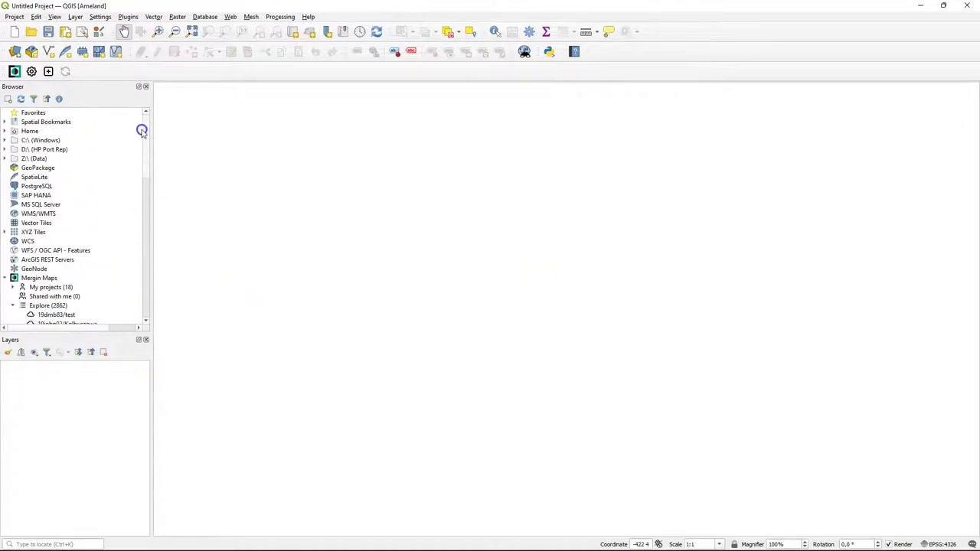
left_click(12, 287)
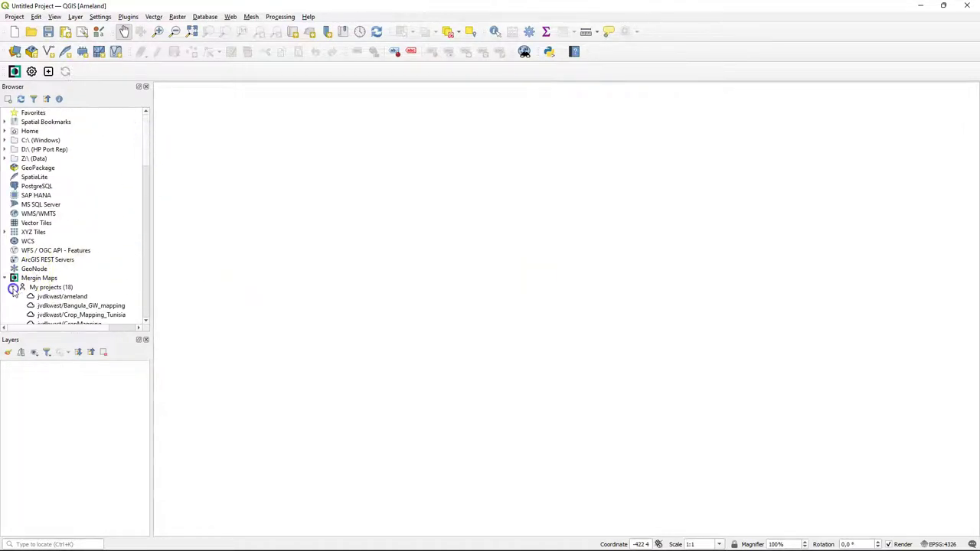
right_click(64, 298)
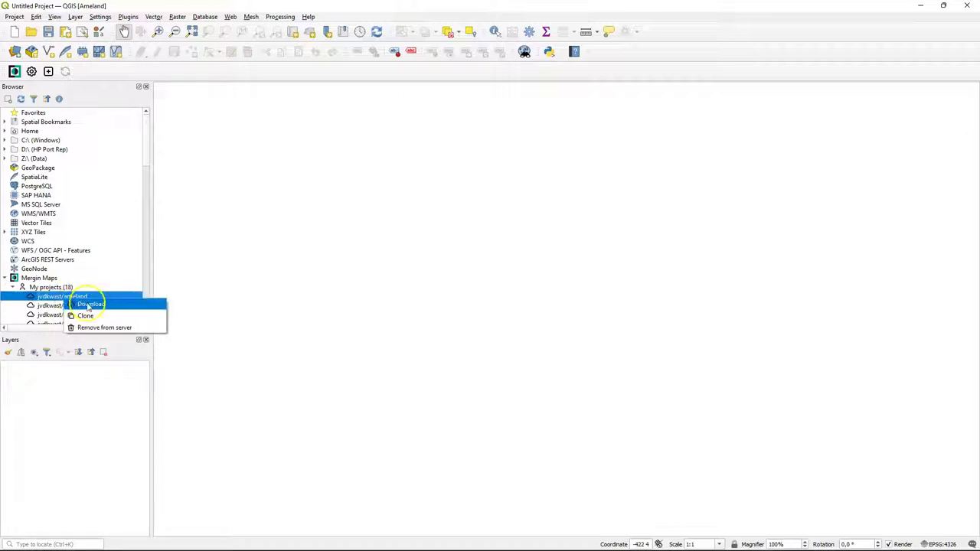
left_click(90, 306)
left_click(412, 270)
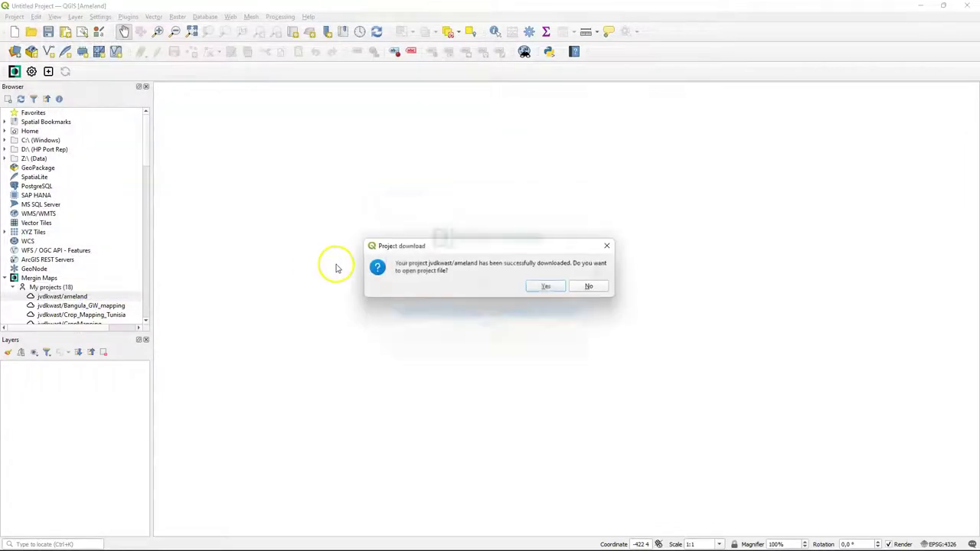
left_click(546, 288)
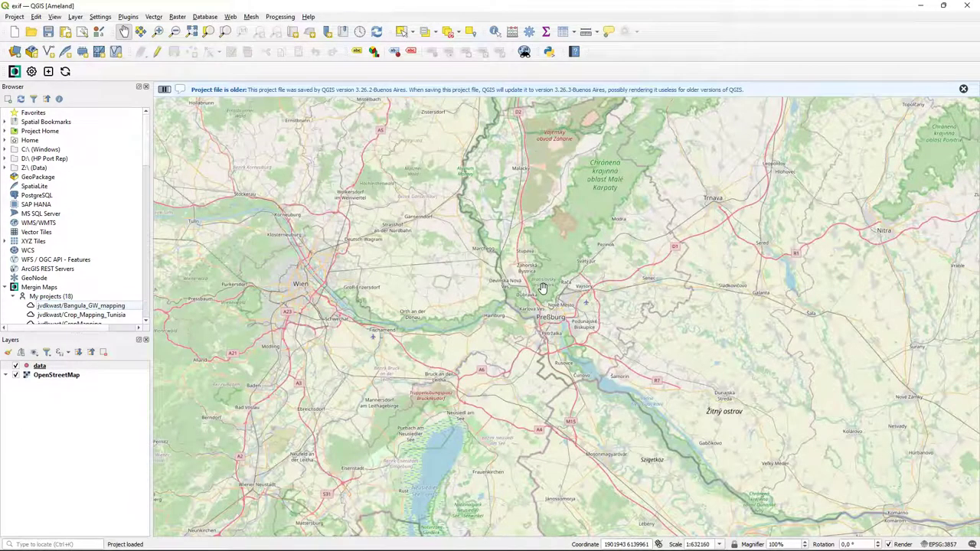
- Locate Ameland, Frisia, Netherlands via the Nominatim locator and centre the whole island on the map
left_click(964, 88)
left_click(78, 544)
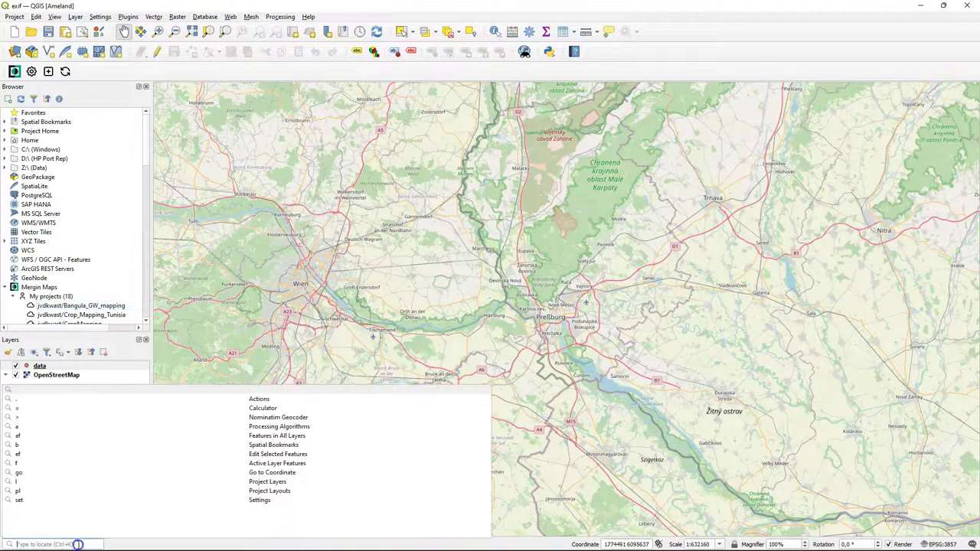
type("eland")
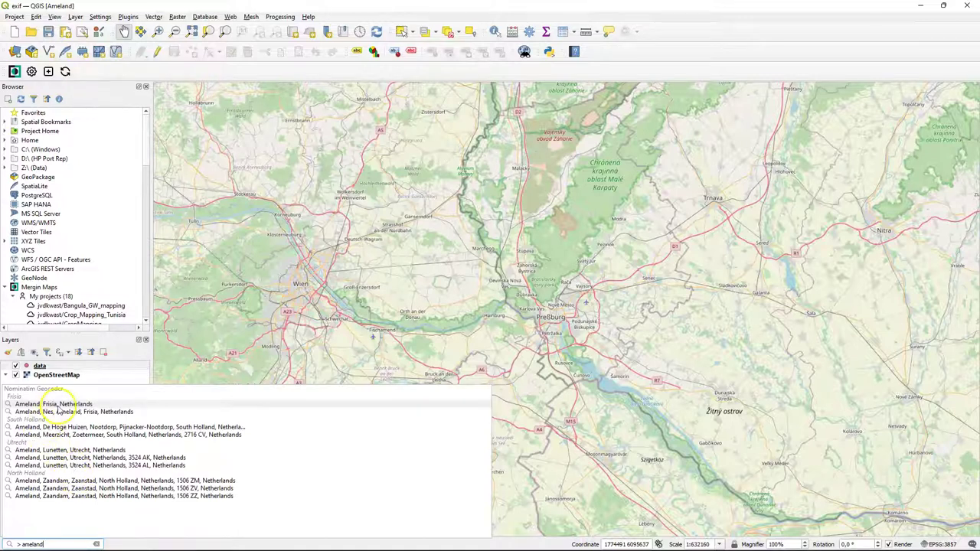
left_click(61, 404)
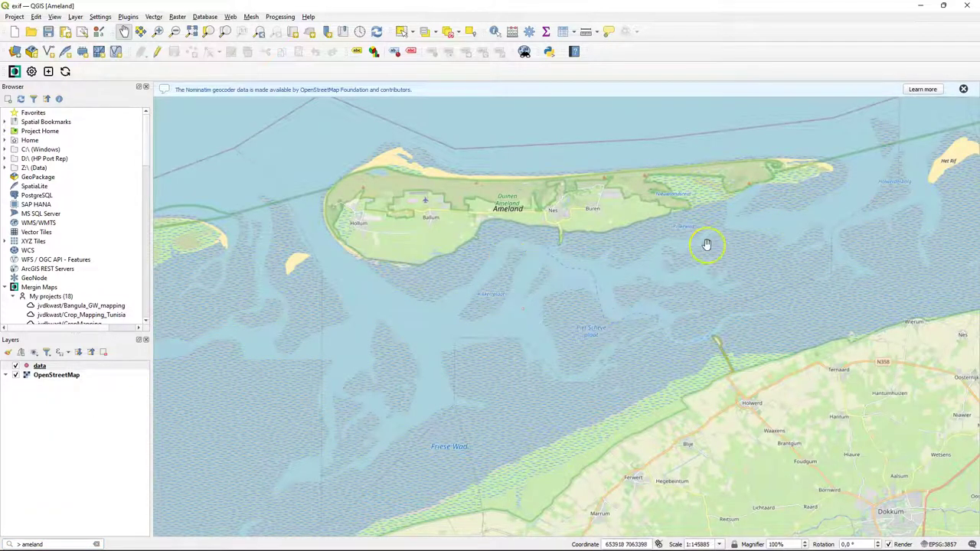
left_click_drag(558, 202, 554, 288)
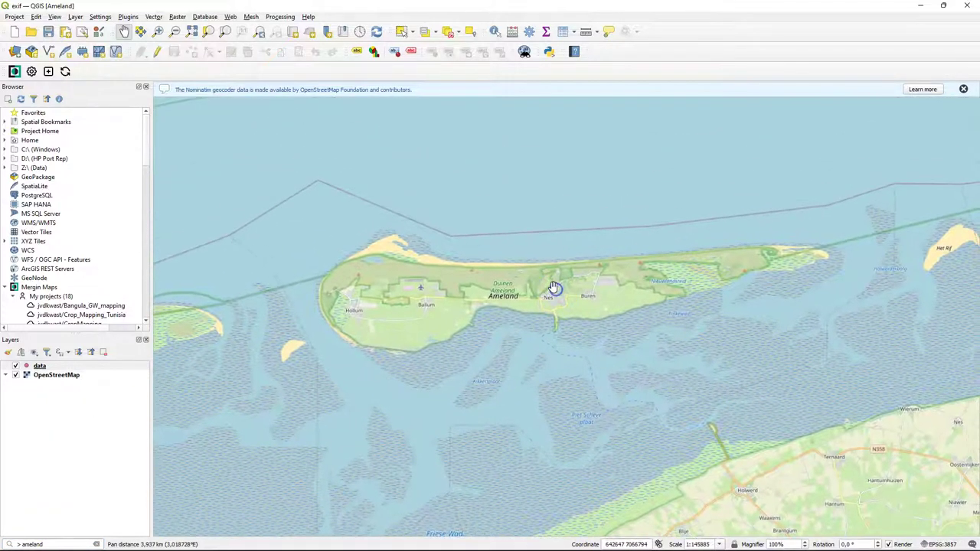
scroll(555, 288, "up", 1)
scroll(548, 280, "down", 1)
left_click(550, 276)
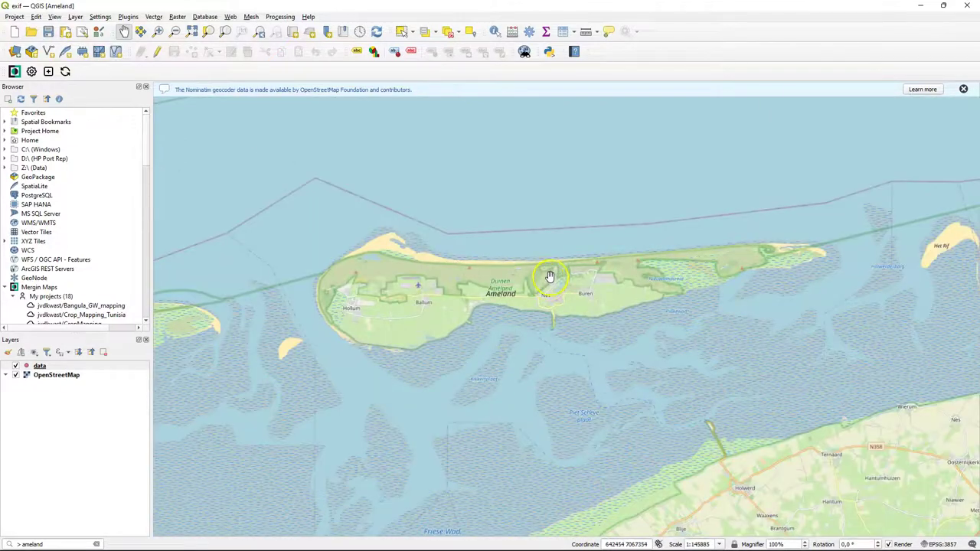
scroll(559, 278, "up", 2)
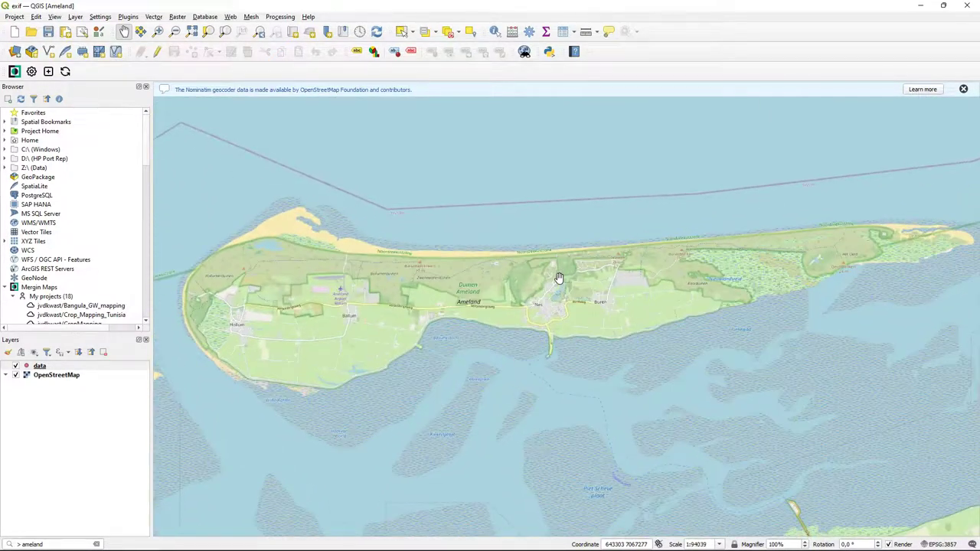
left_click_drag(560, 280, 543, 283)
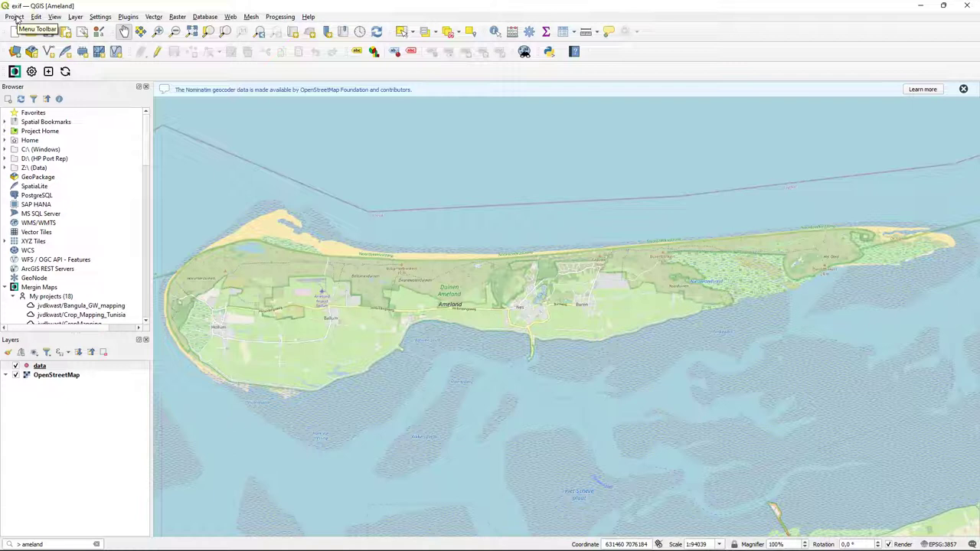
- In Project Properties View Settings, enable Set Project Full Extent using the current map canvas extent
left_click(16, 16)
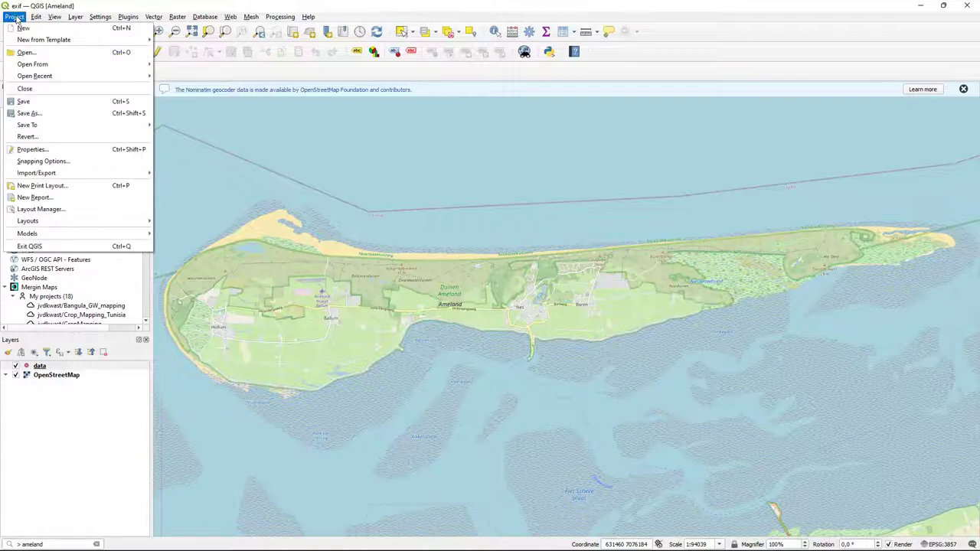
left_click(37, 150)
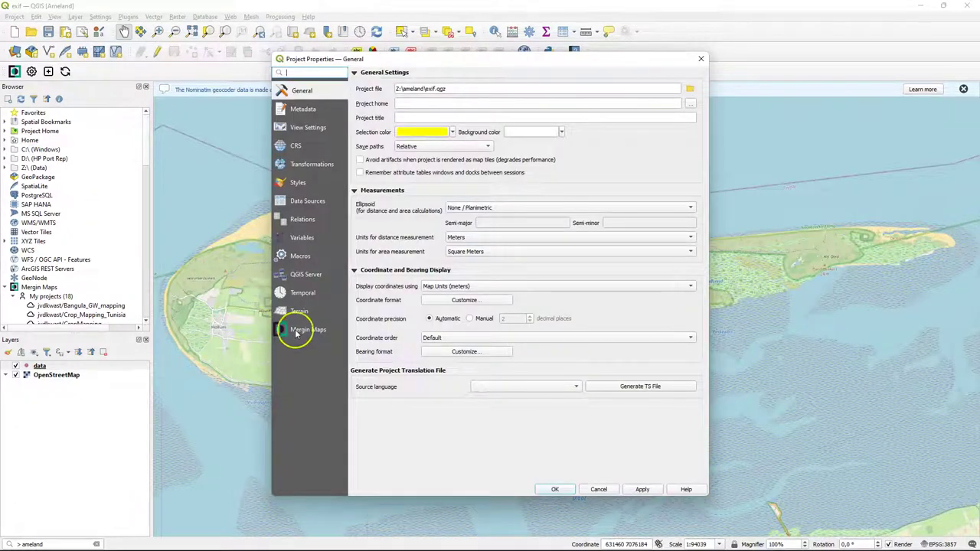
left_click(306, 329)
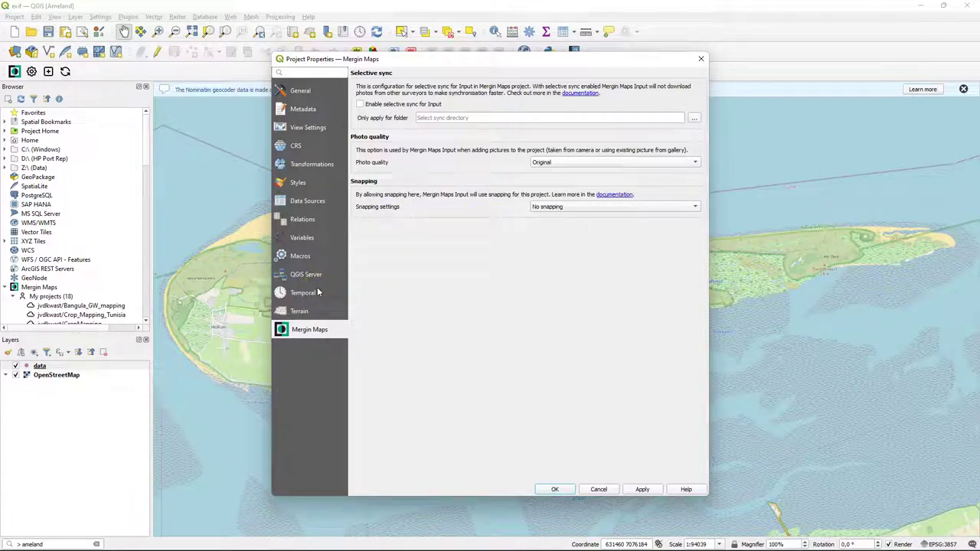
left_click(308, 127)
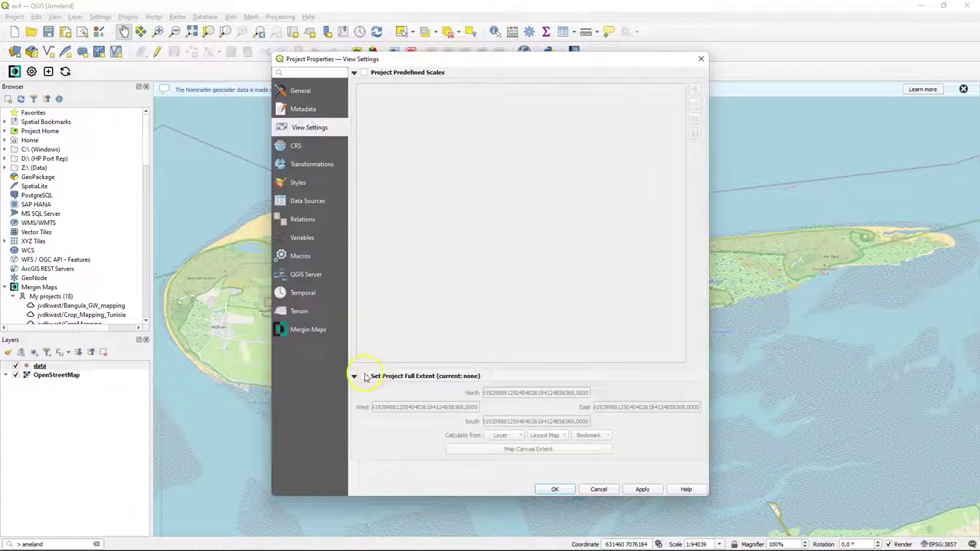
left_click(364, 376)
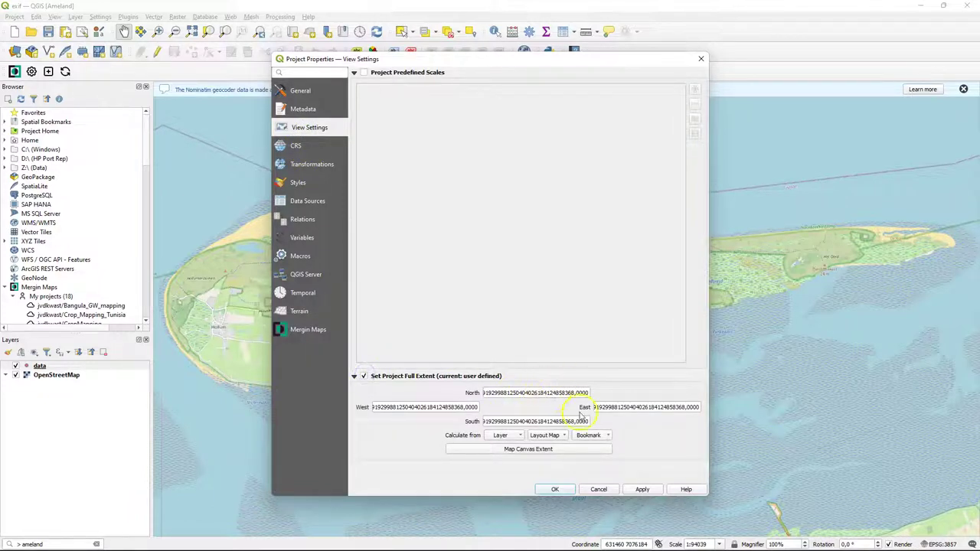
left_click(538, 449)
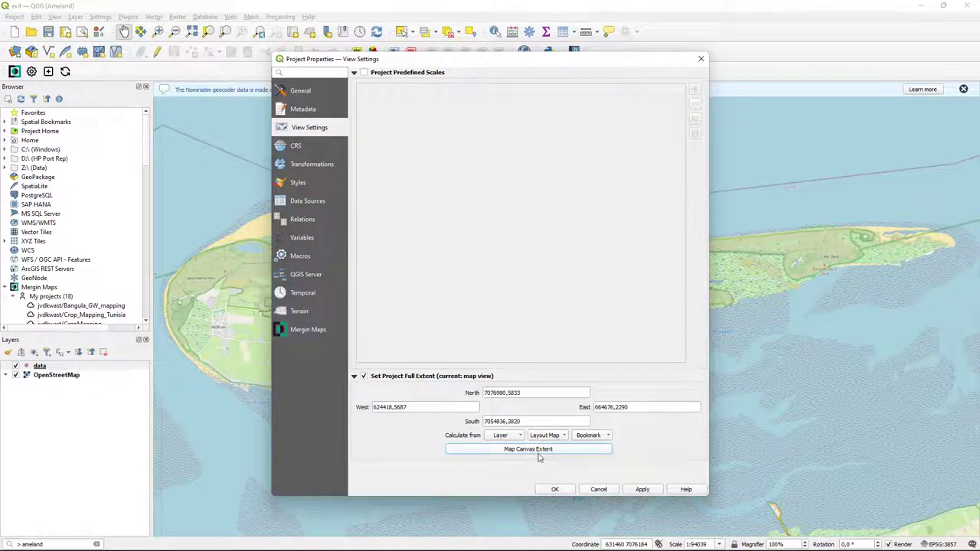
left_click(554, 489)
left_click(554, 489)
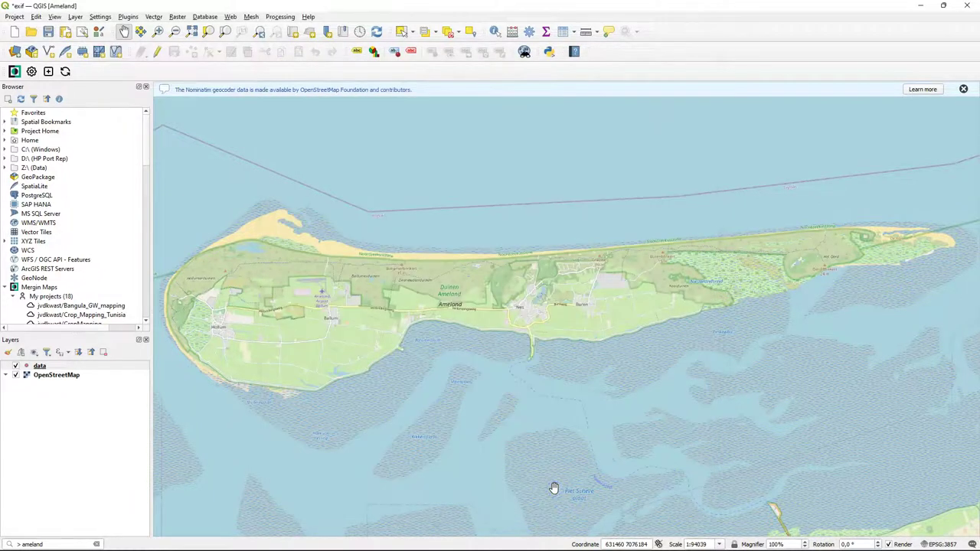
- Set the project CRS to EPSG:28992 Amersfoort / RD New and accept both suggested transformations
left_click(560, 485)
left_click(949, 544)
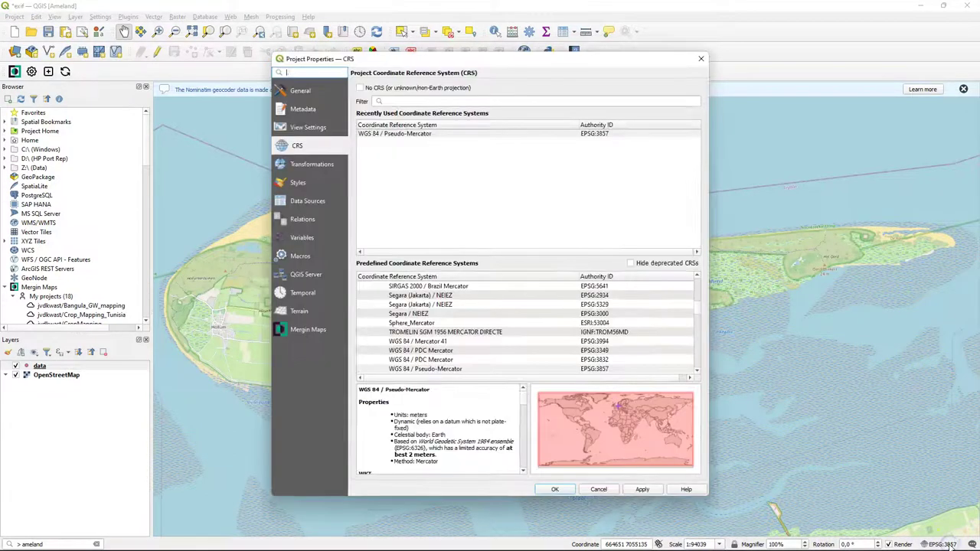
left_click(424, 102)
type("28992")
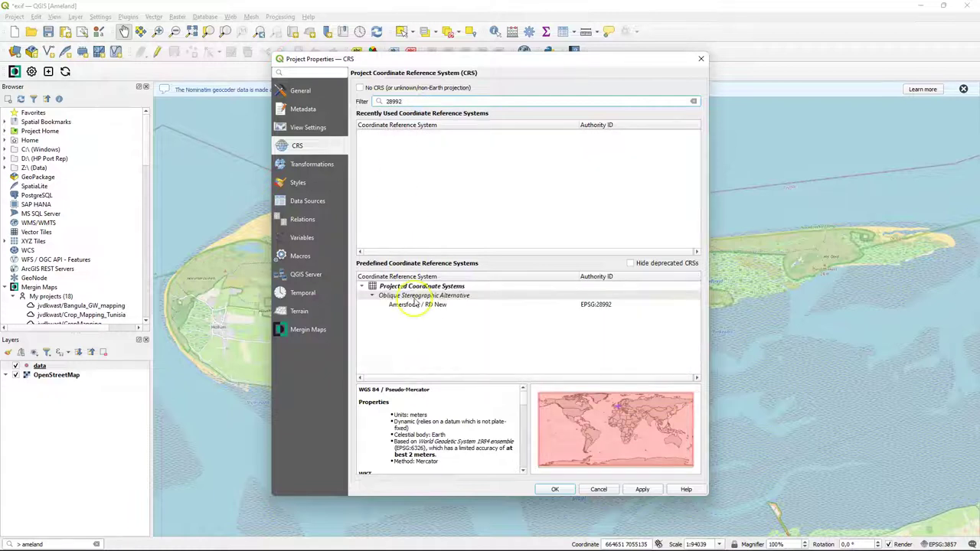
left_click(420, 305)
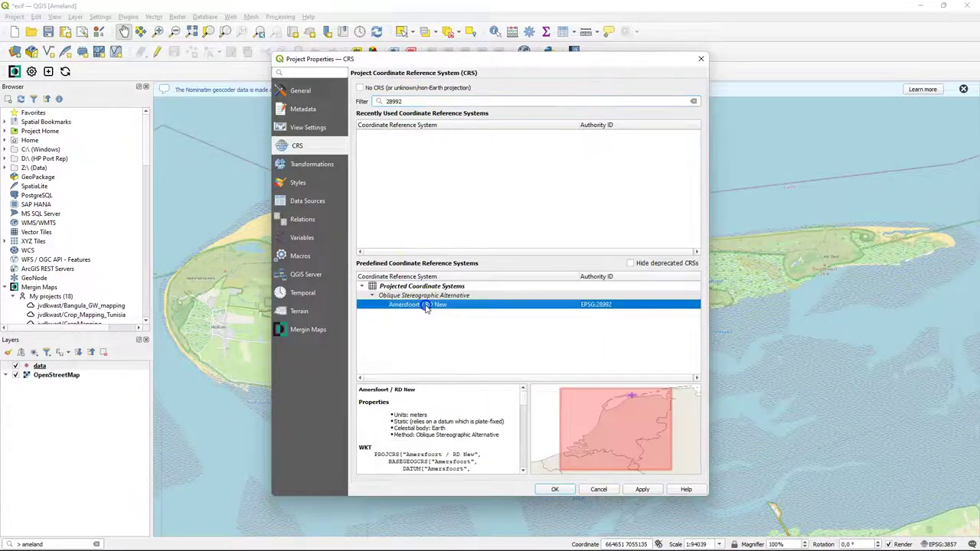
left_click(555, 490)
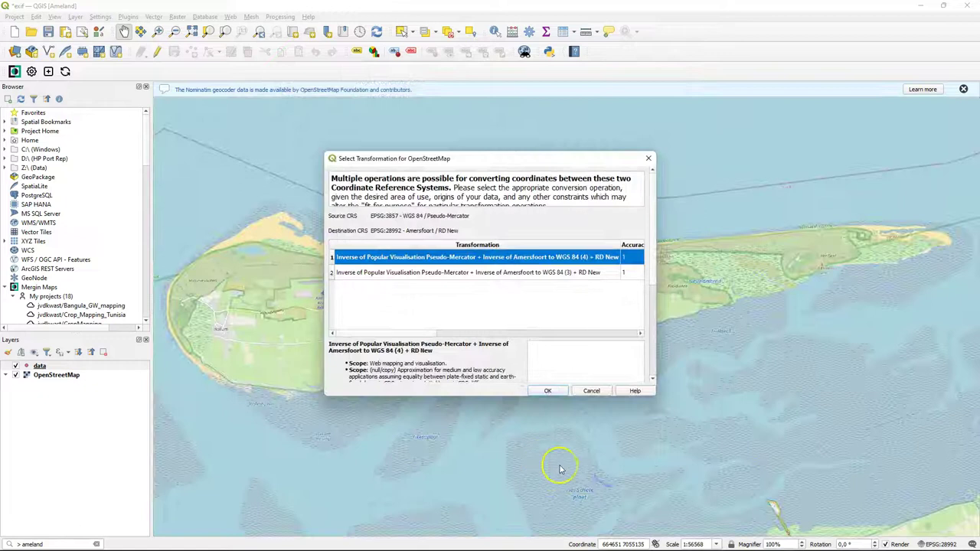
left_click(548, 389)
left_click(548, 391)
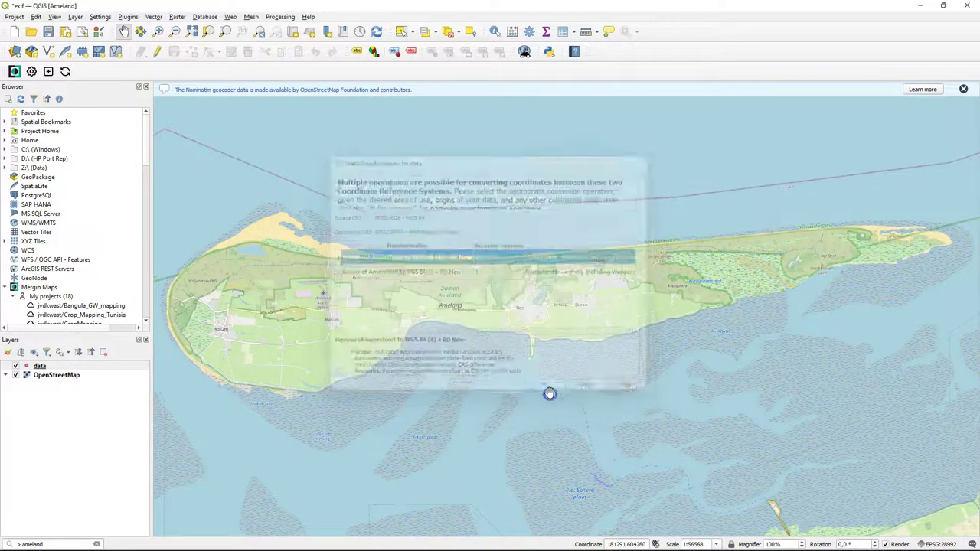
left_click(963, 89)
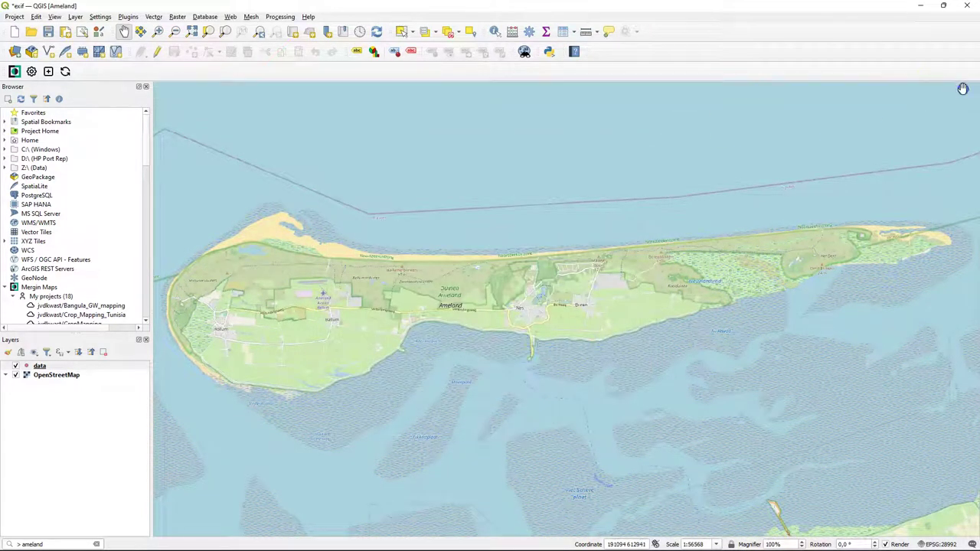
- Refill the project full extent from the map canvas in RD New coordinates, then select the data layer
left_click(14, 16)
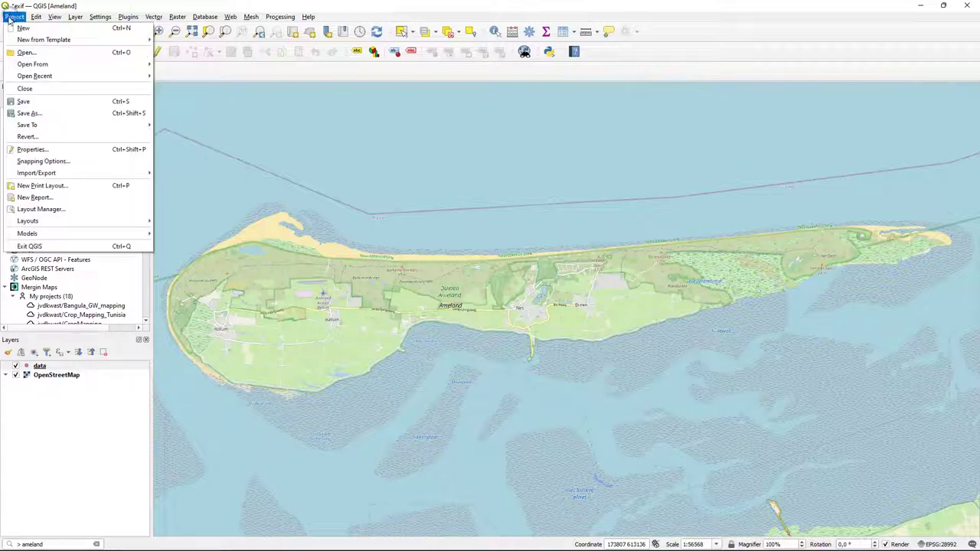
left_click(33, 149)
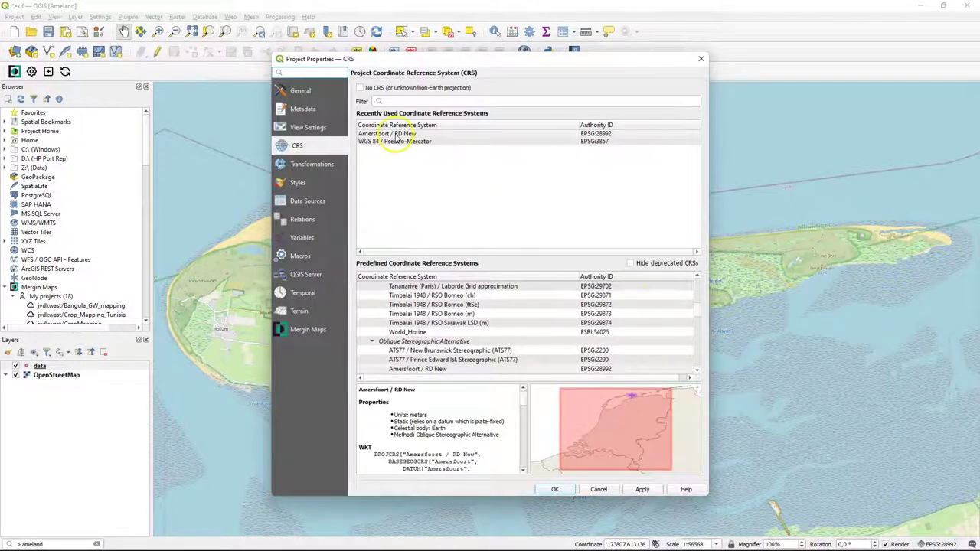
left_click(307, 127)
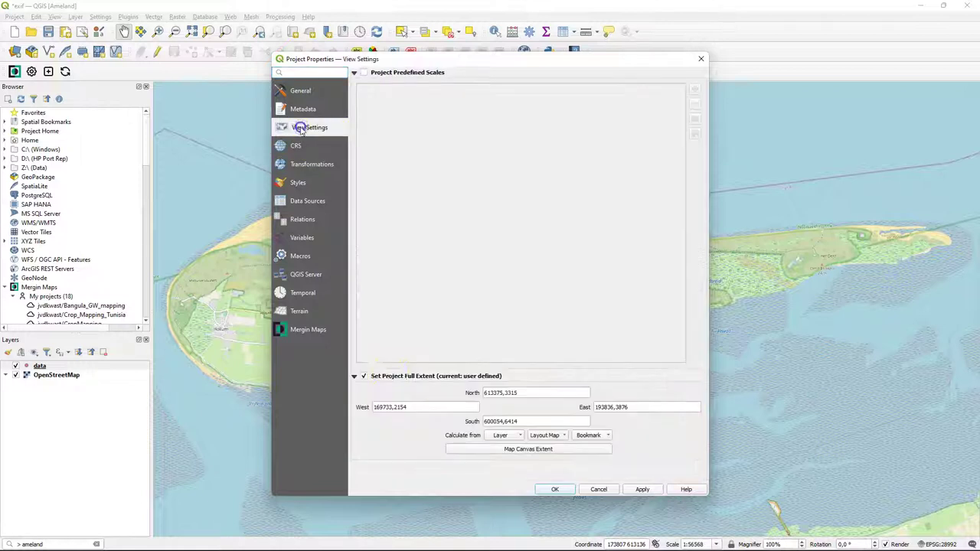
left_click(538, 451)
left_click(563, 490)
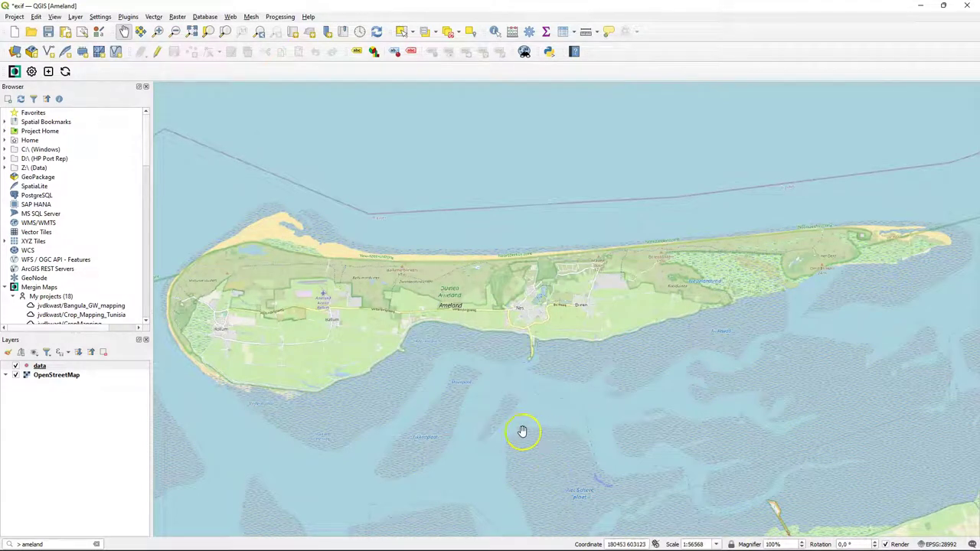
left_click(40, 366)
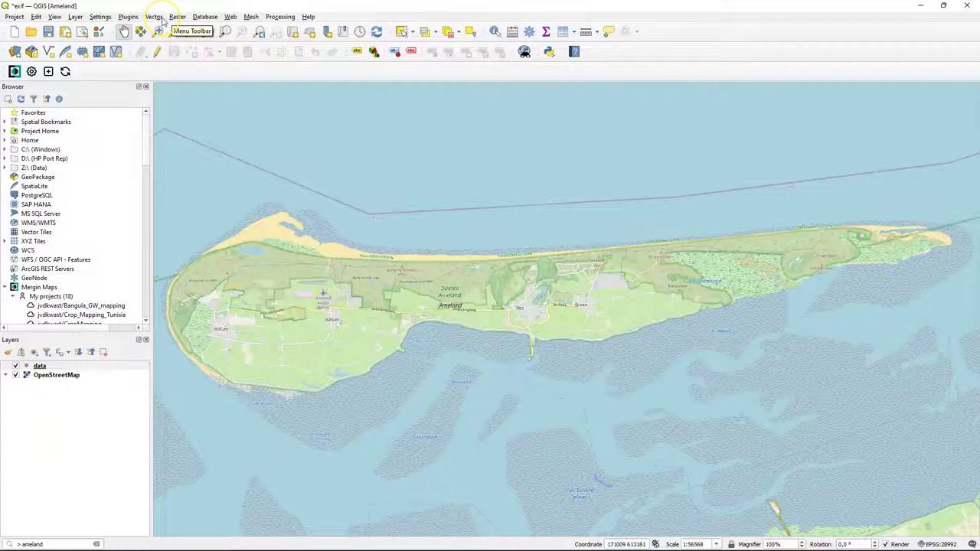
- Search the plugin manager for 'pdok' and install the PDOK services plugin
left_click(133, 19)
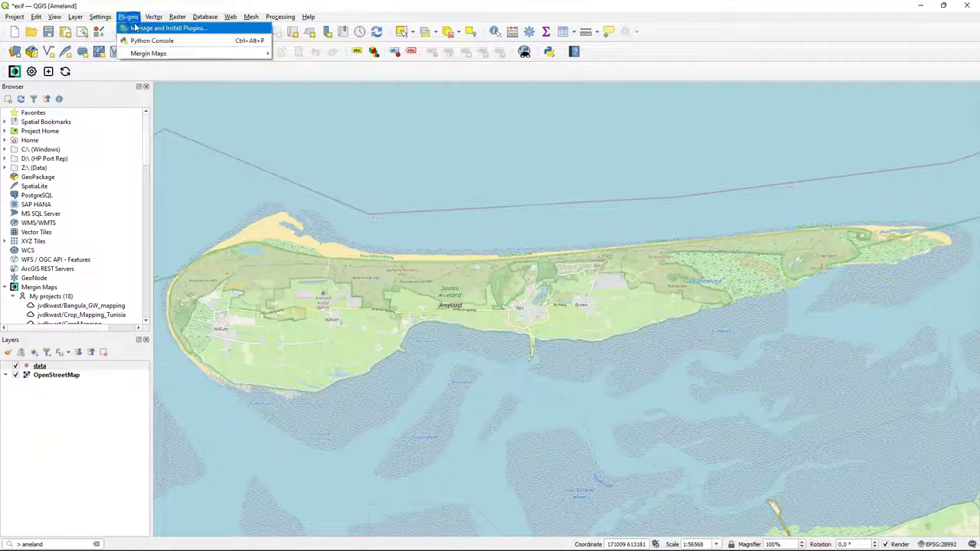
left_click(141, 31)
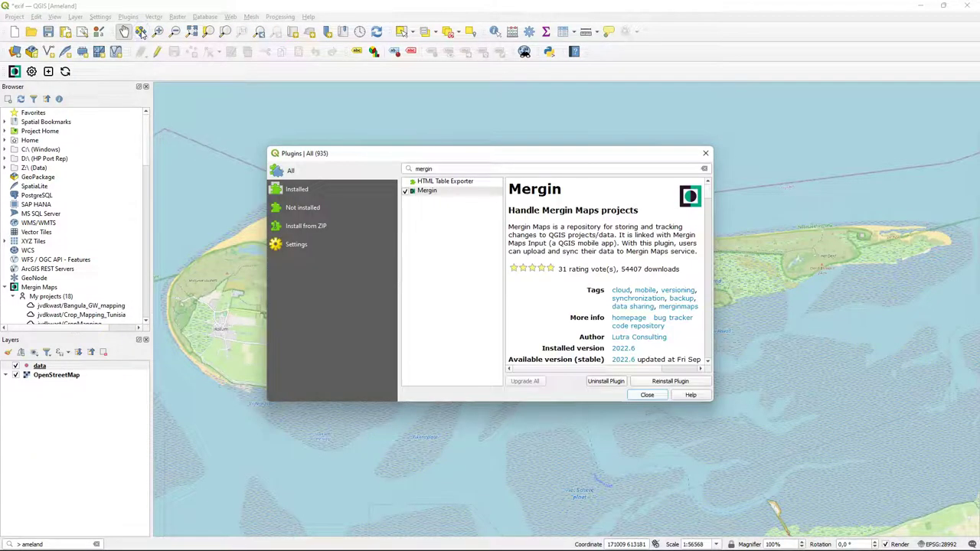
left_click(449, 166)
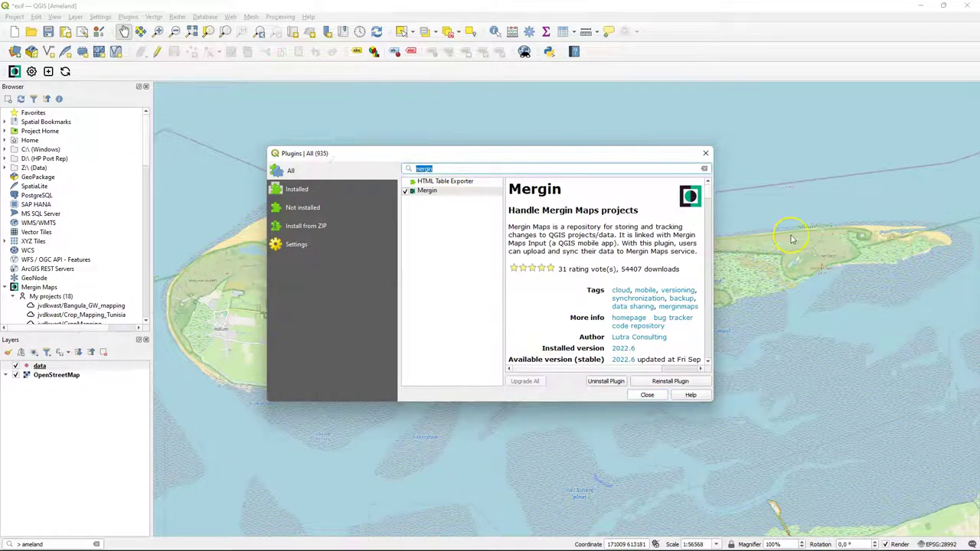
type("pdok")
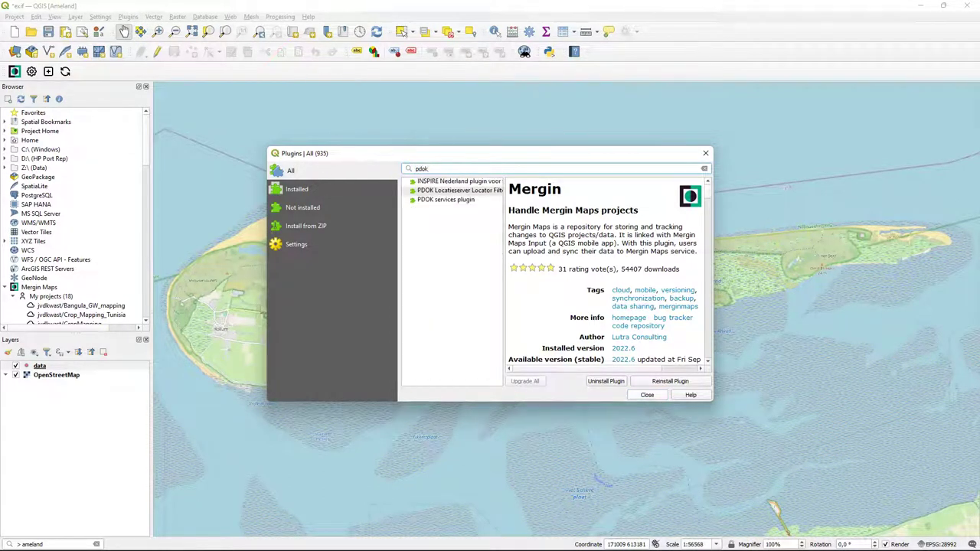
left_click(761, 227)
left_click(434, 202)
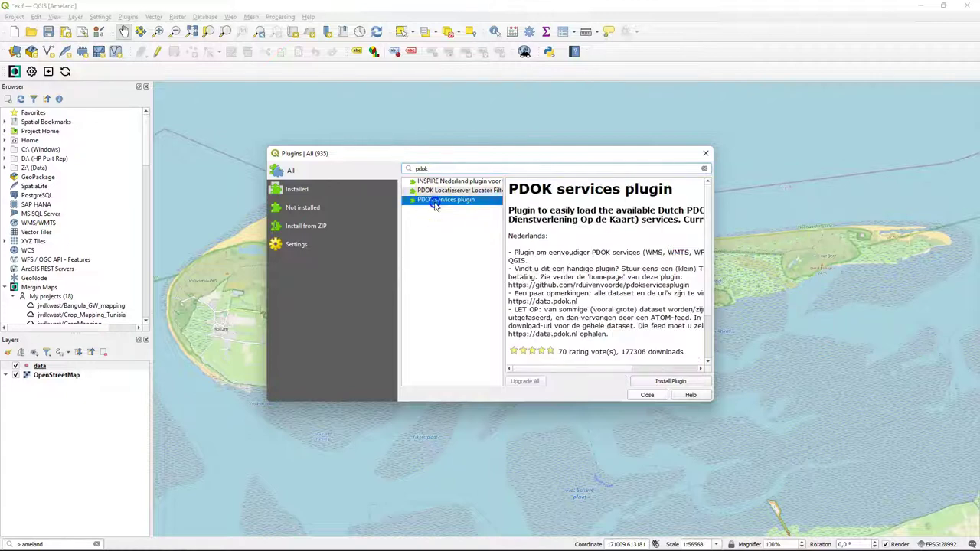
left_click(649, 380)
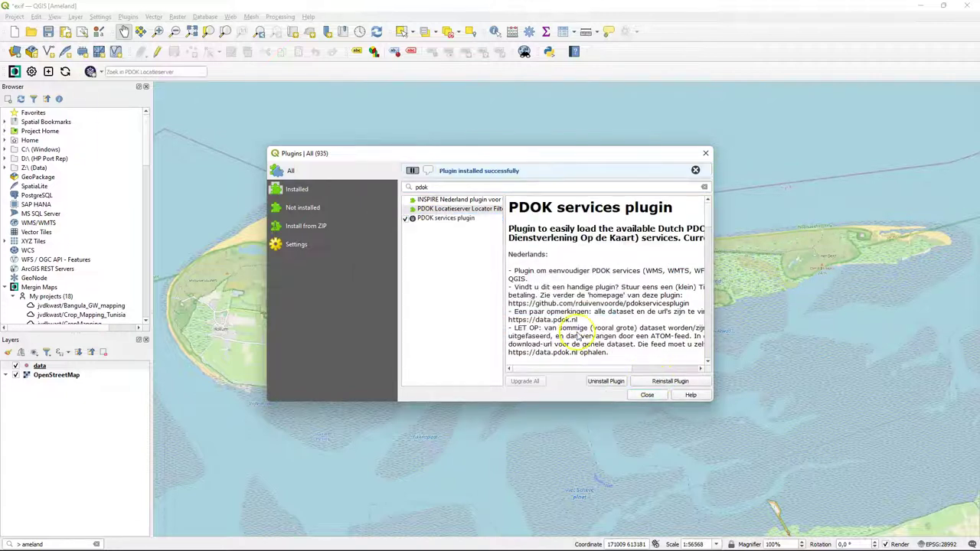
left_click(649, 396)
- Add the PDOK Luchtfoto Actueel Ortho 8cm RGB aerial layer and zoom to view Ameland's imagery
left_click(89, 72)
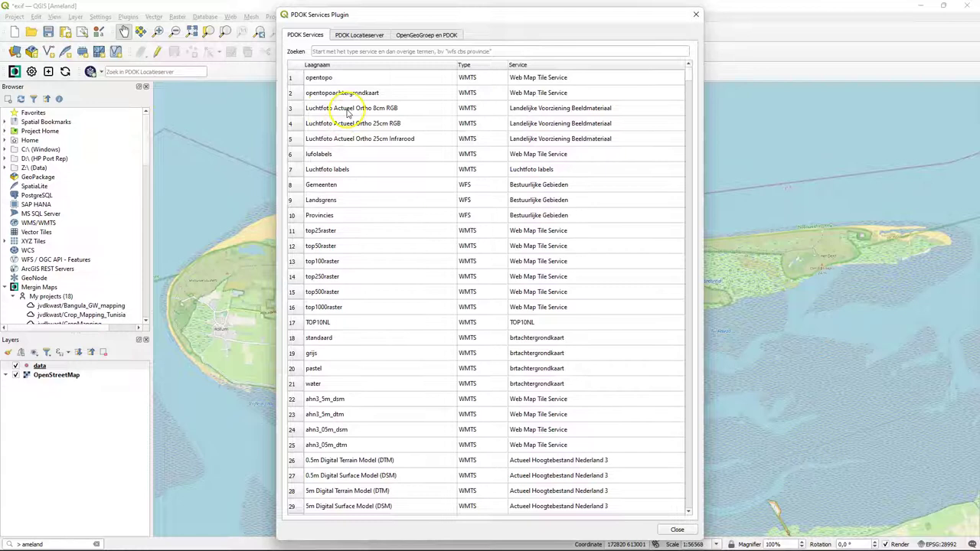
left_click(346, 110)
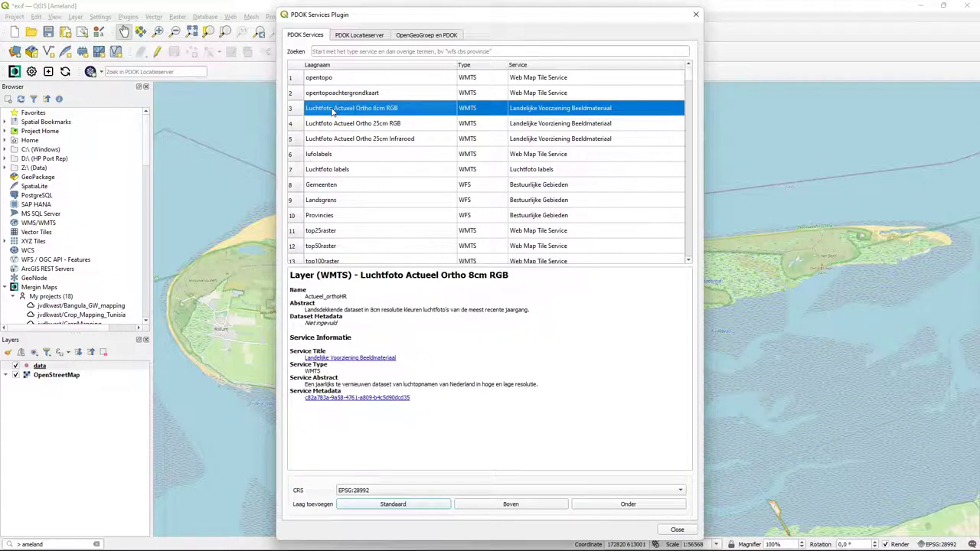
left_click(392, 506)
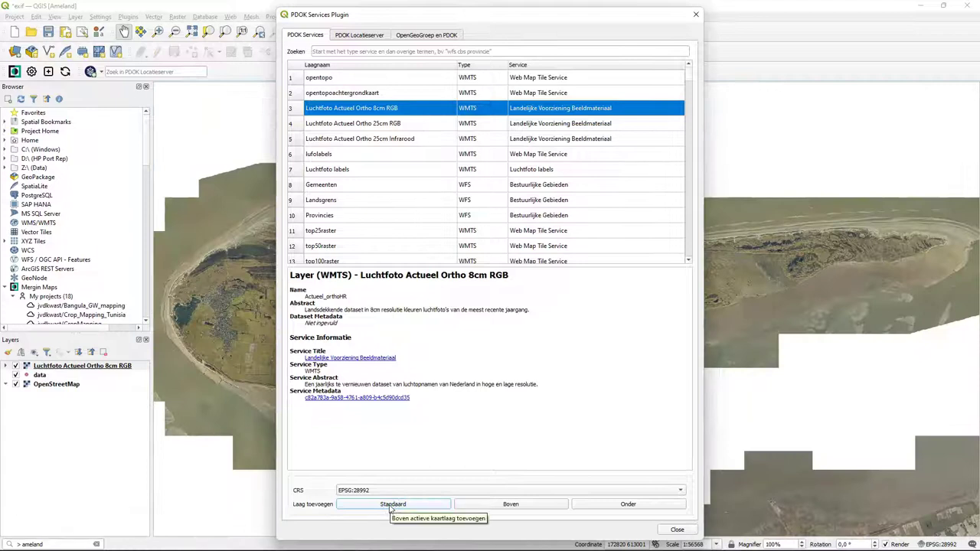
left_click(678, 529)
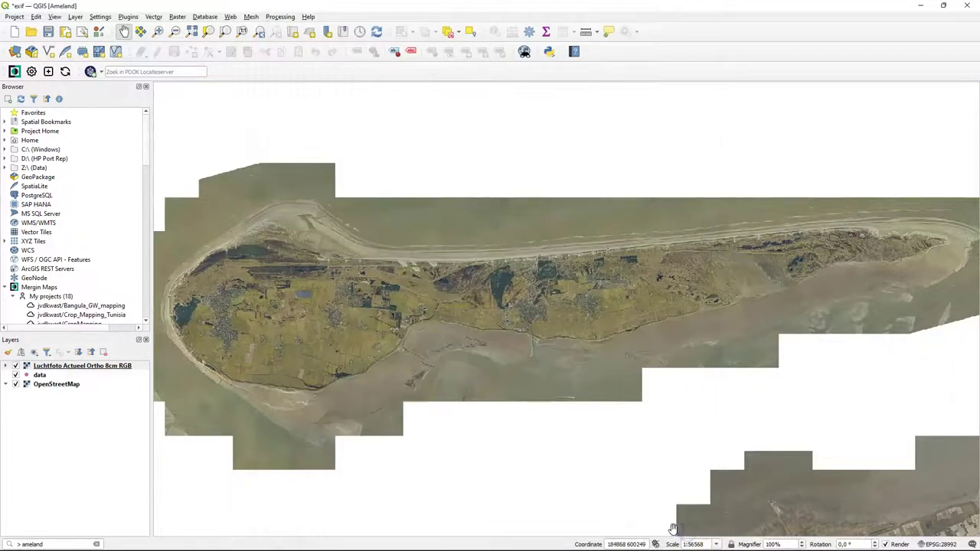
scroll(539, 276, "up", 3)
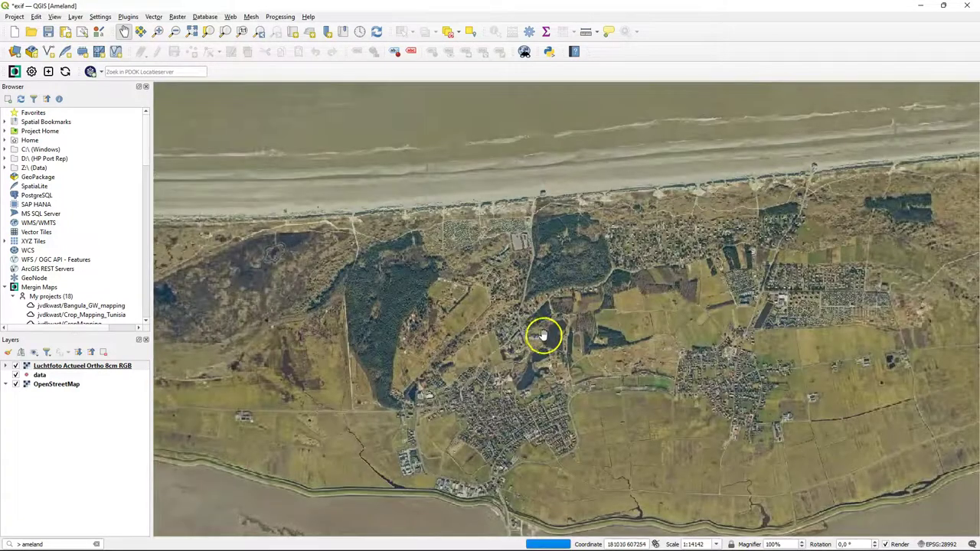
scroll(523, 331, "up", 2)
scroll(473, 322, "up", 1)
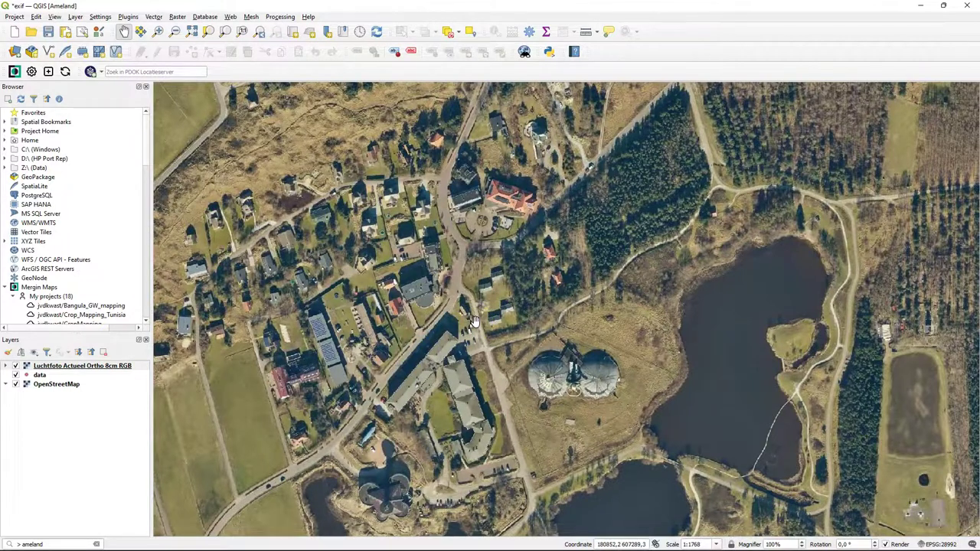
scroll(475, 322, "down", 5)
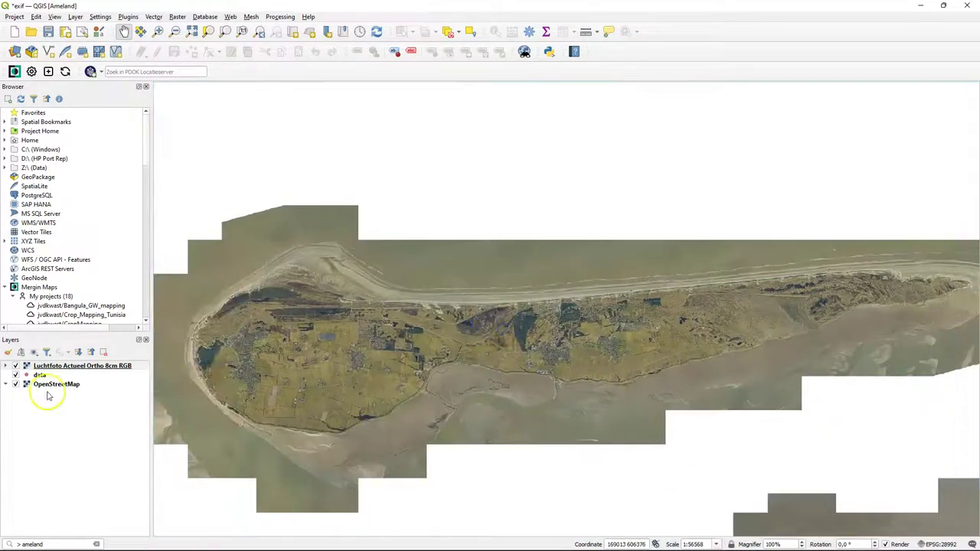
- Keep data above the aerial photo, hide OpenStreetMap, and save the 'Aerial photograph' map theme
left_click(46, 366)
left_click_drag(46, 369, 61, 378)
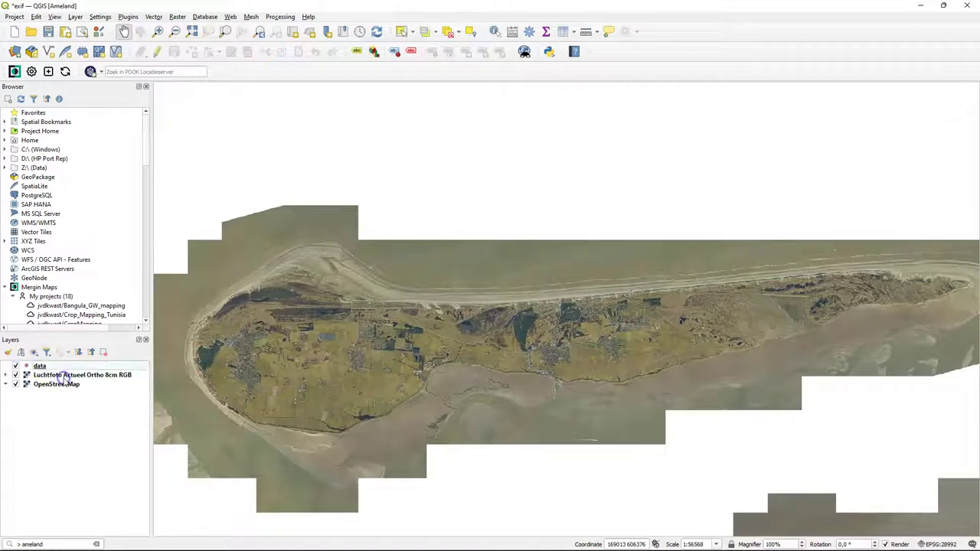
left_click(16, 385)
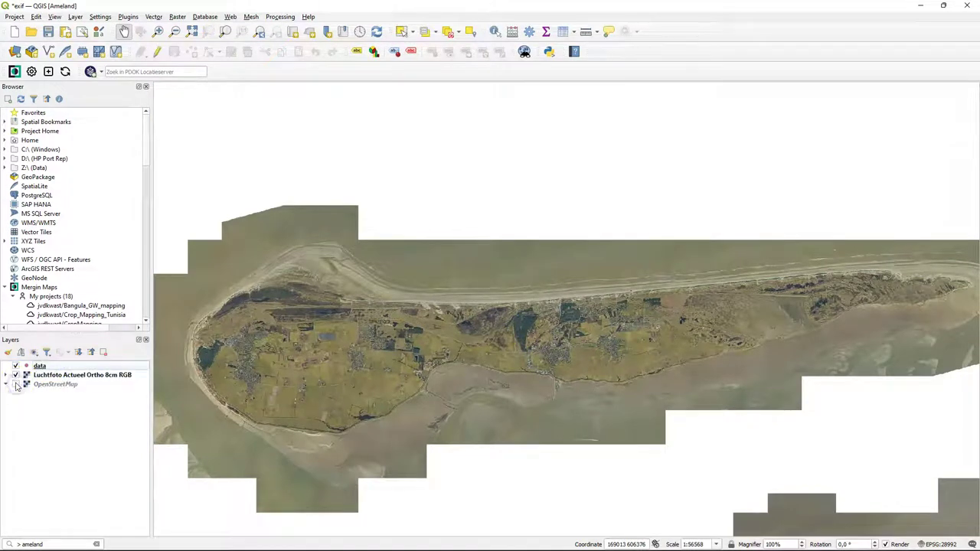
left_click(33, 353)
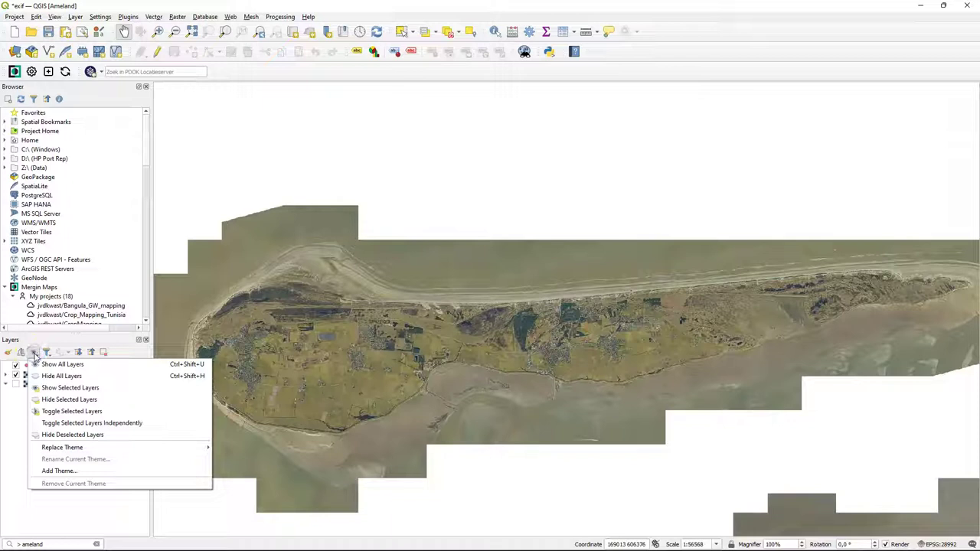
left_click(67, 470)
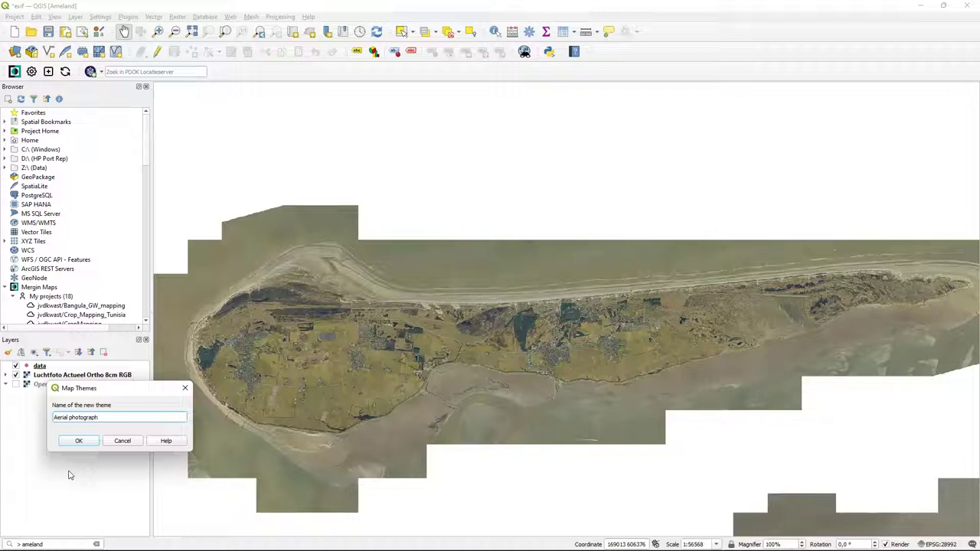
left_click(78, 441)
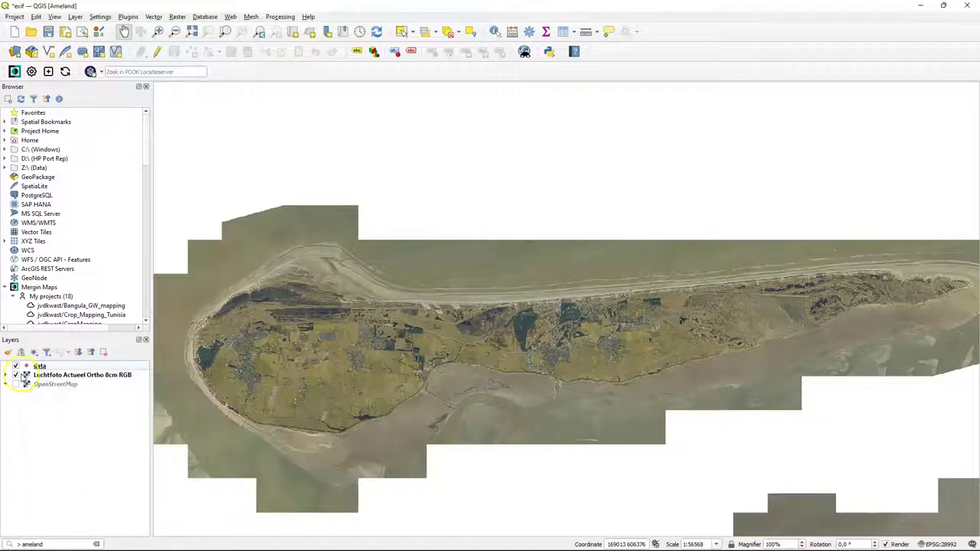
- Show OpenStreetMap instead of the aerial photo and save it as the 'OpenStreetMap' map theme
left_click(15, 375)
left_click(16, 385)
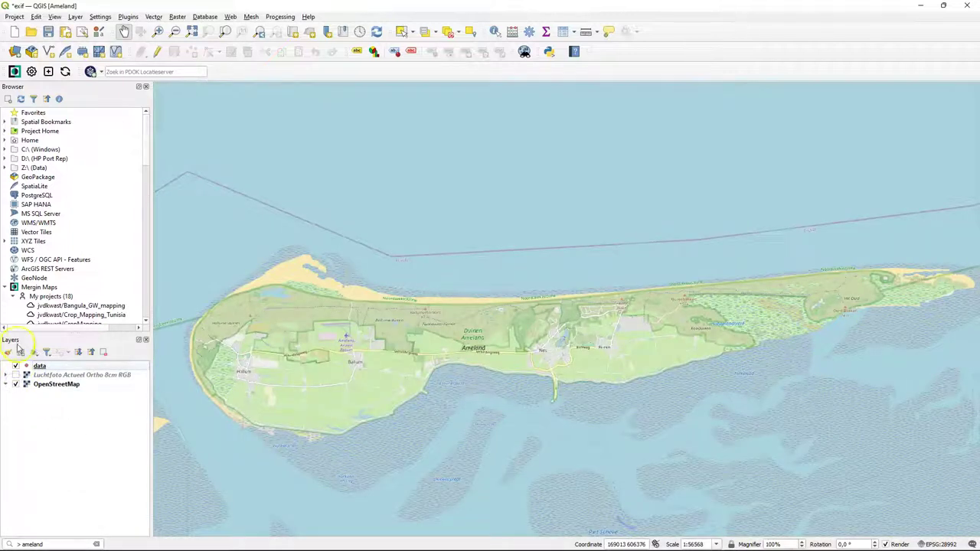
left_click(33, 352)
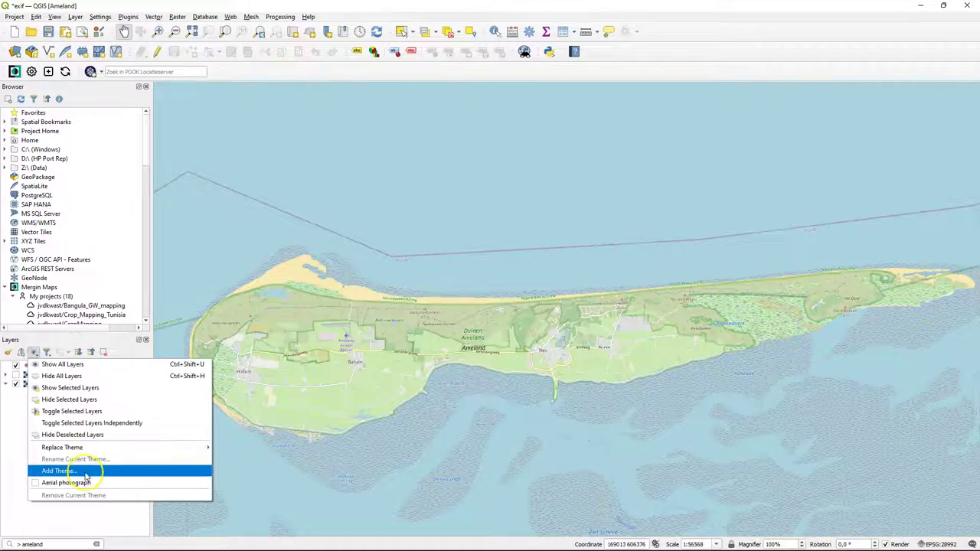
left_click(86, 472)
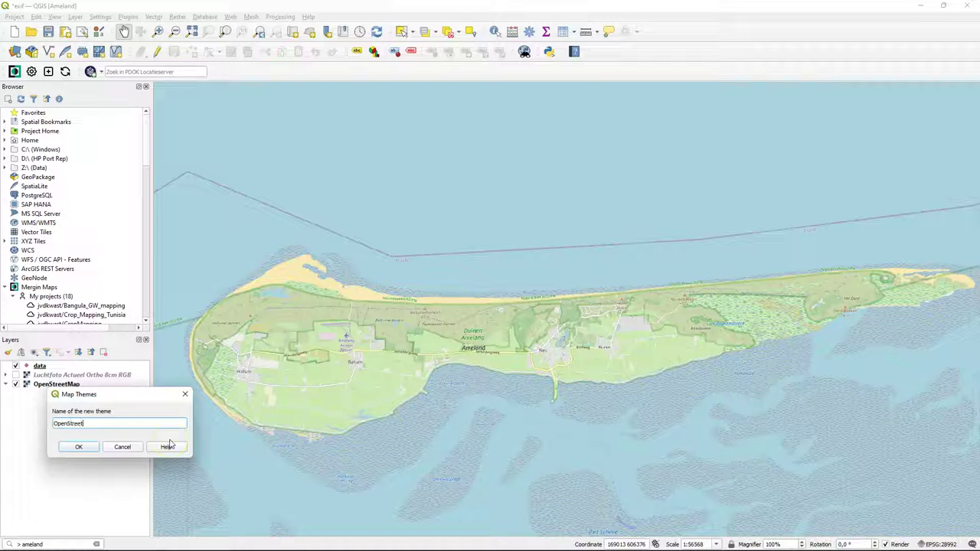
left_click(79, 448)
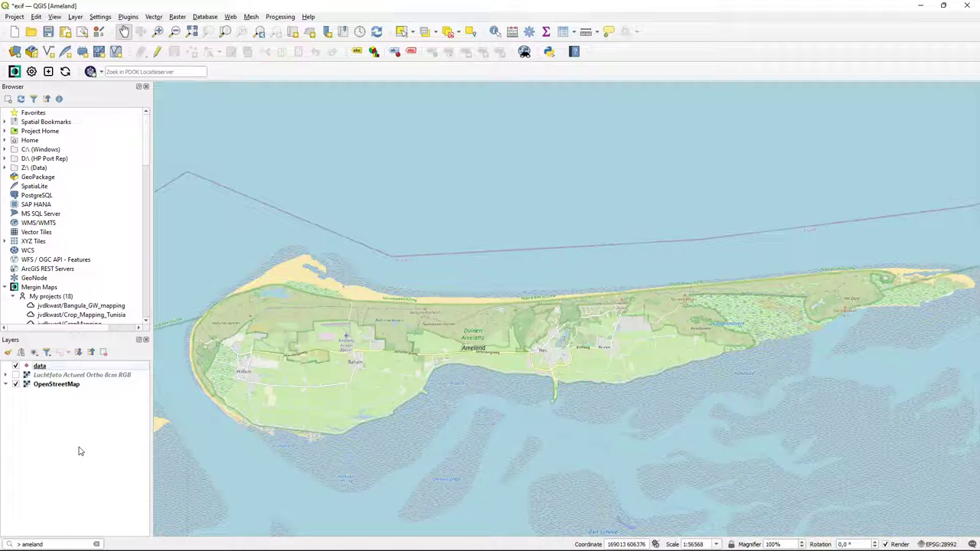
- Switch to the Aerial photograph theme, then back to the OpenStreetMap theme
left_click(34, 353)
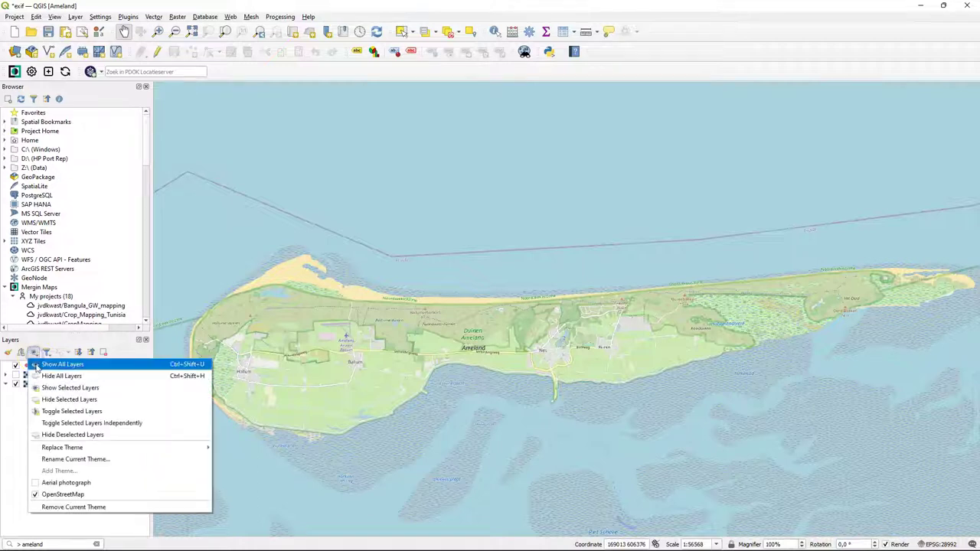
left_click(60, 482)
left_click(35, 353)
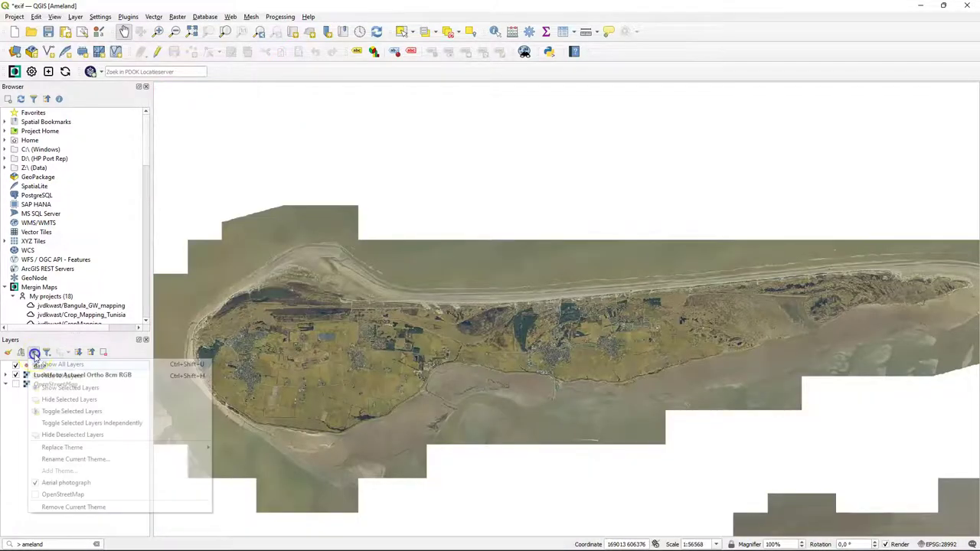
left_click(64, 494)
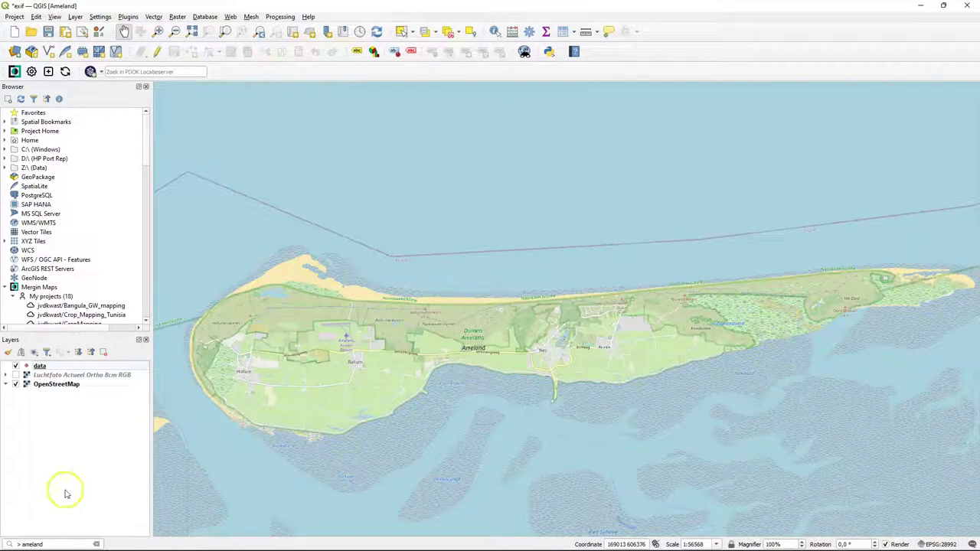
- Open the data layer's attribute table, confirm zero features with photo and direction_raw fields, and close it
right_click(40, 366)
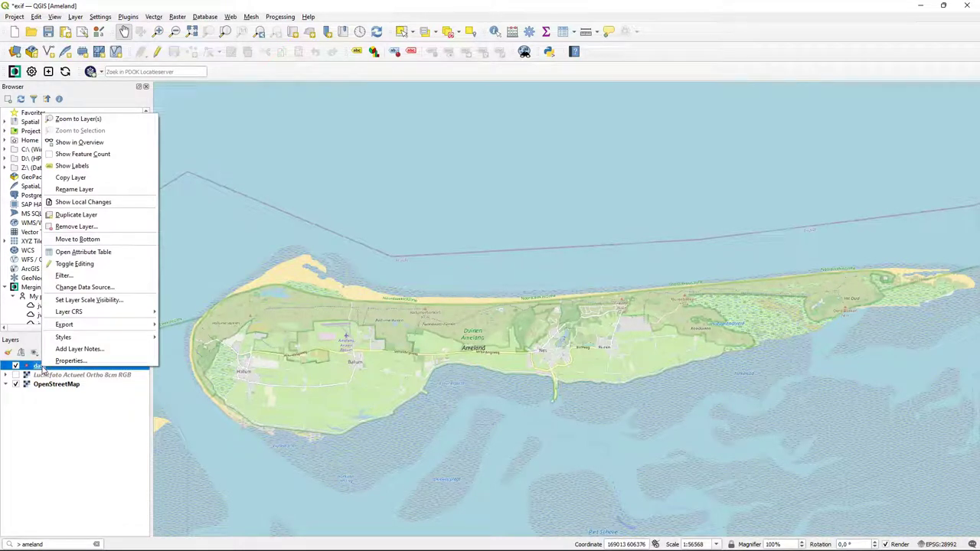
left_click(90, 253)
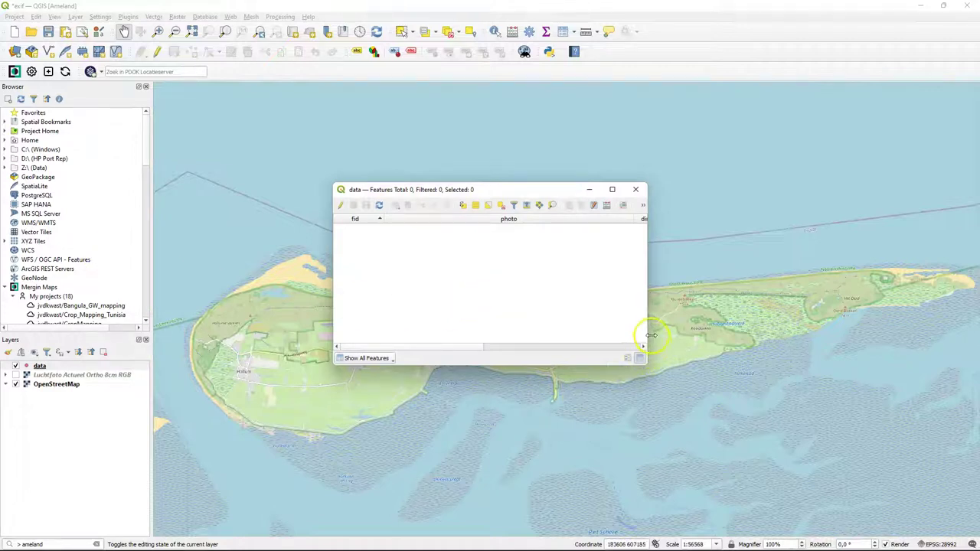
left_click_drag(651, 335, 849, 327)
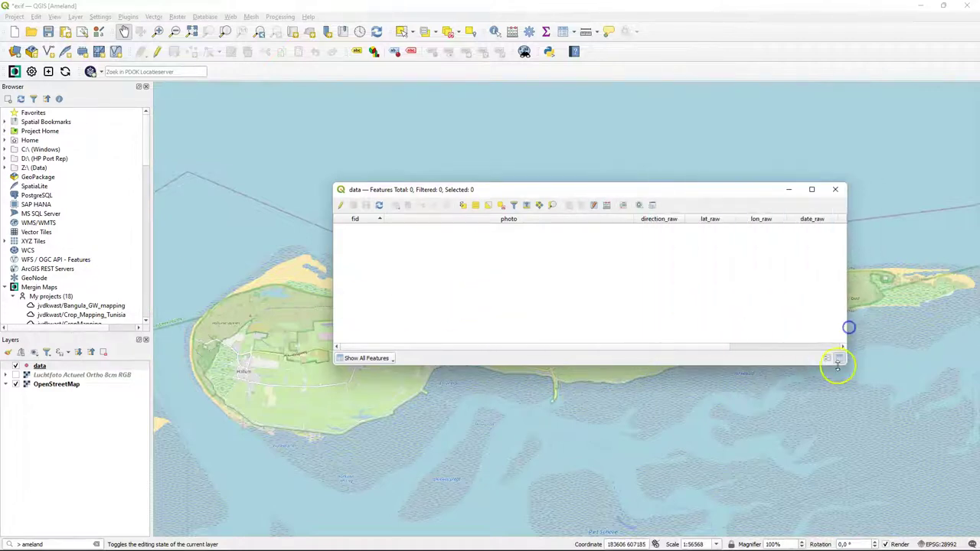
left_click(839, 359)
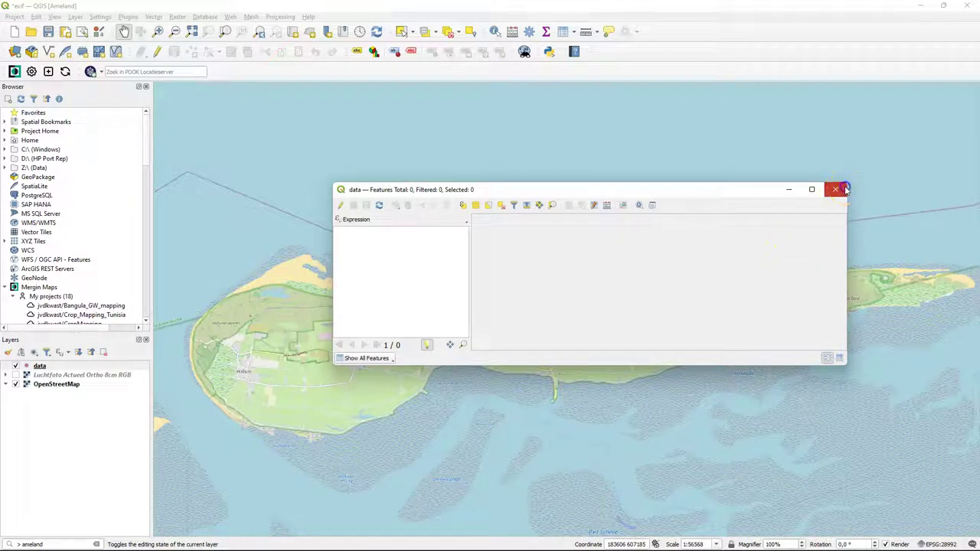
left_click(837, 189)
- Open the data layer's Layer Properties on the Attributes Form page, widening the window
right_click(40, 367)
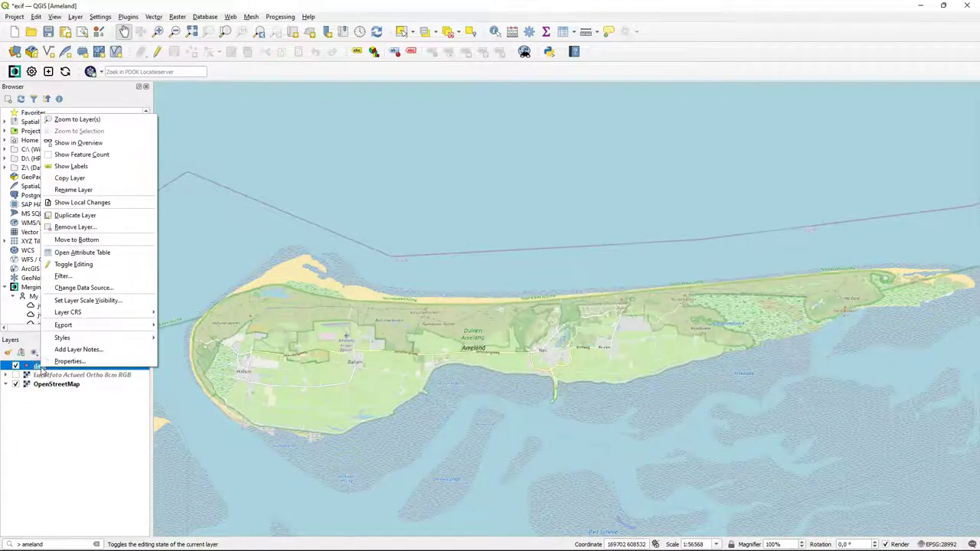
left_click(69, 361)
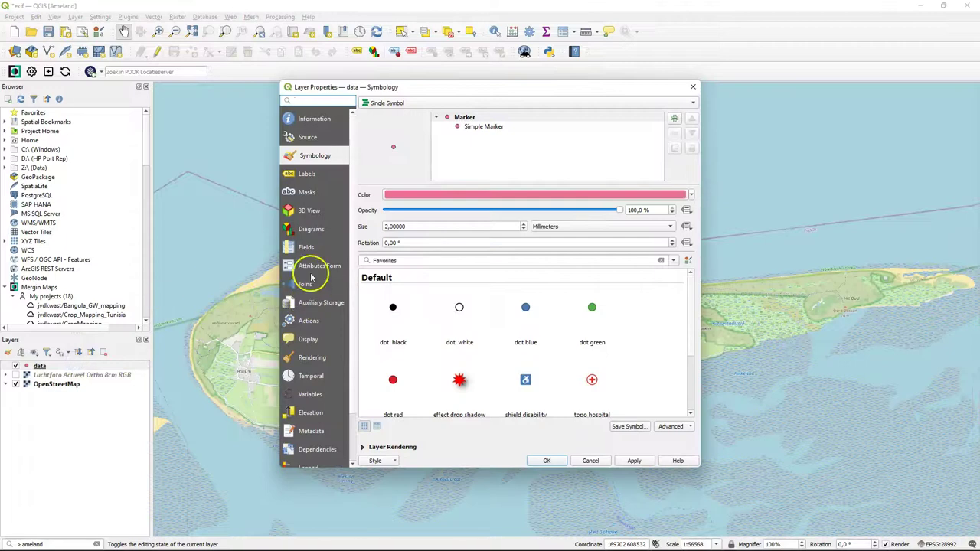
left_click(312, 272)
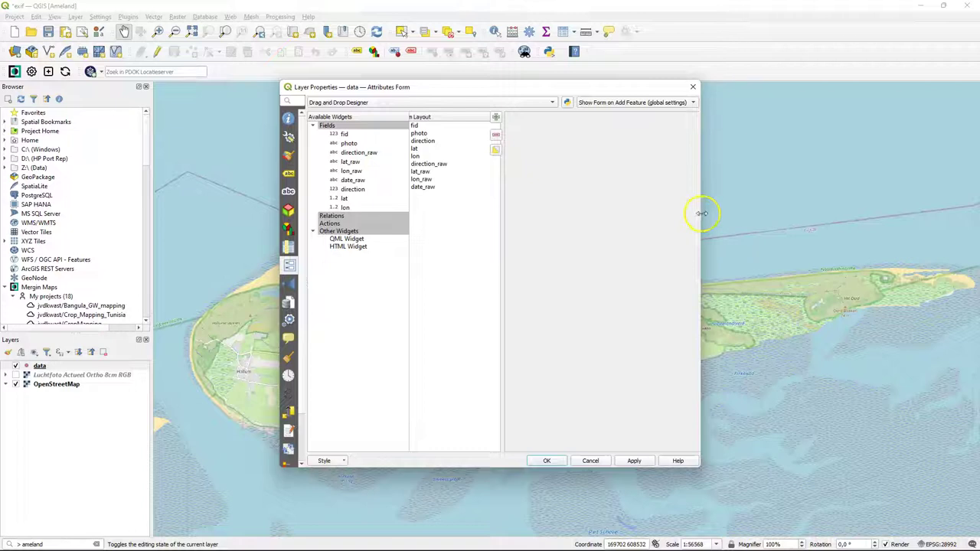
left_click_drag(698, 213, 809, 218)
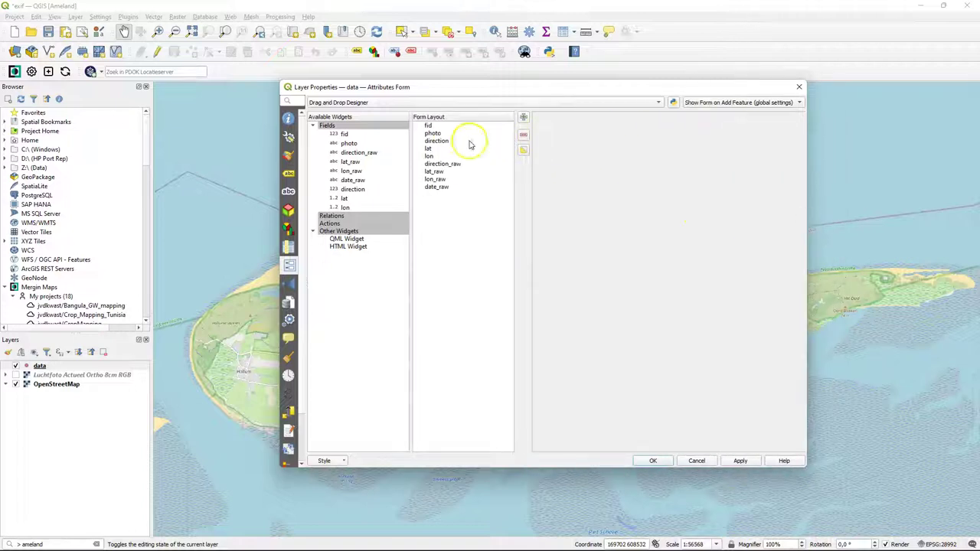
- Show the photo field's attachments as images and keep the direction field as a slider
left_click(429, 126)
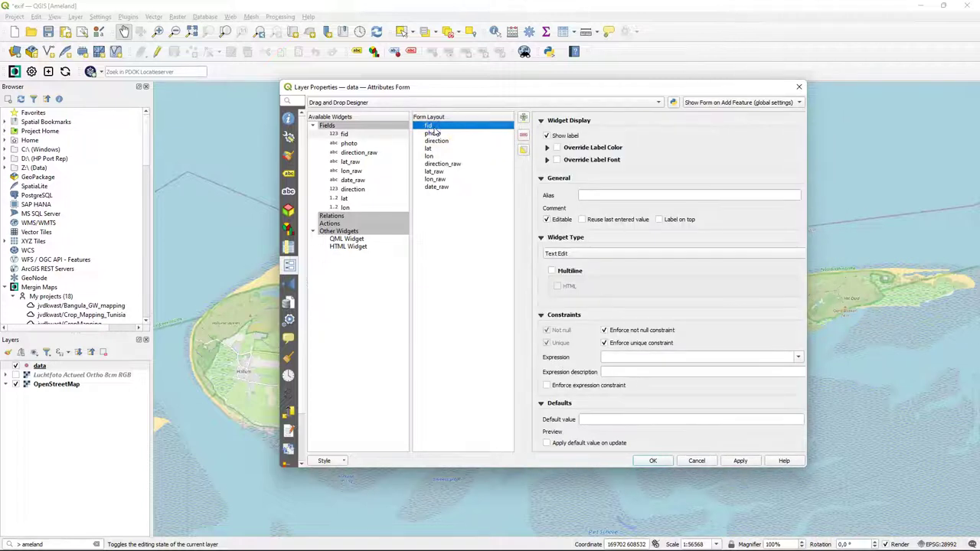
left_click(434, 134)
left_click_drag(805, 468, 899, 509)
scroll(843, 470, "down", 2)
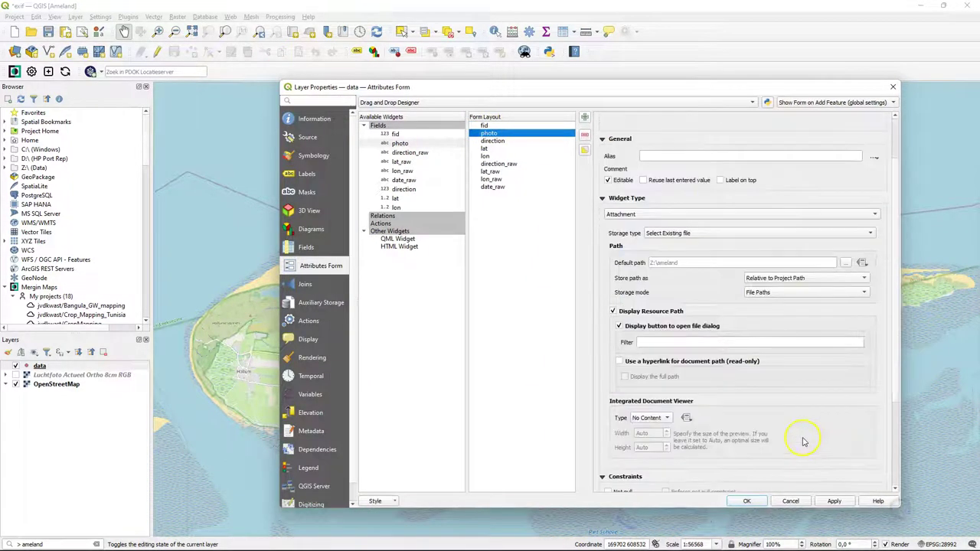
left_click(649, 417)
left_click(644, 429)
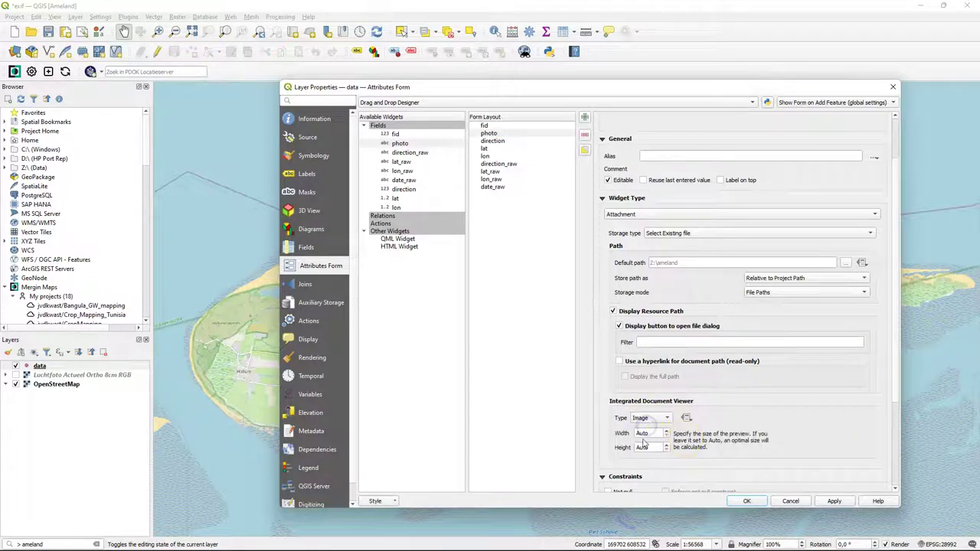
scroll(894, 464, "down", 4)
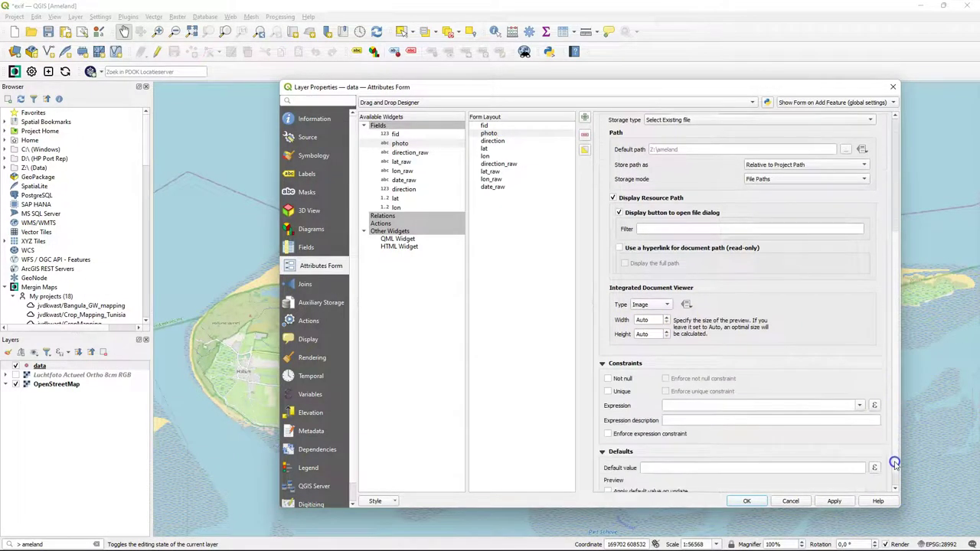
scroll(894, 464, "down", 1)
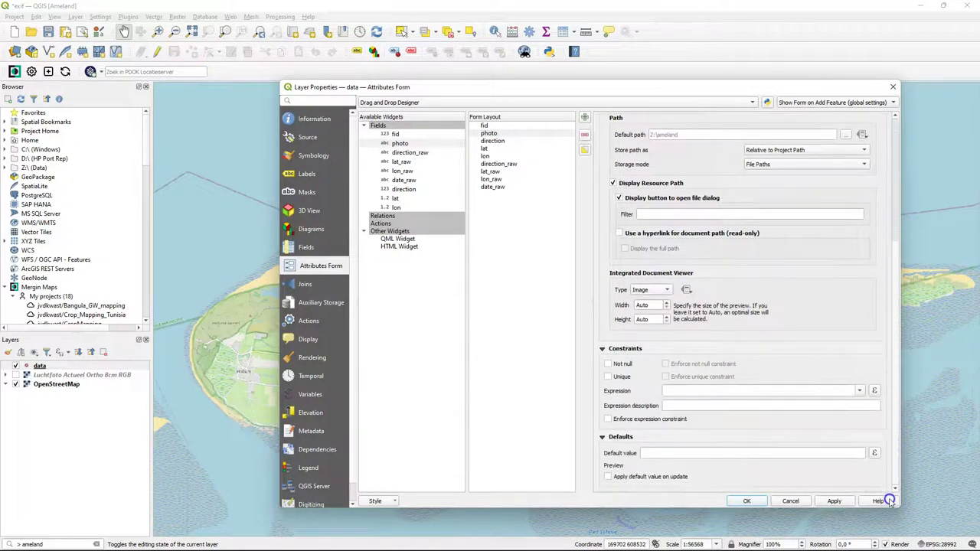
left_click(492, 141)
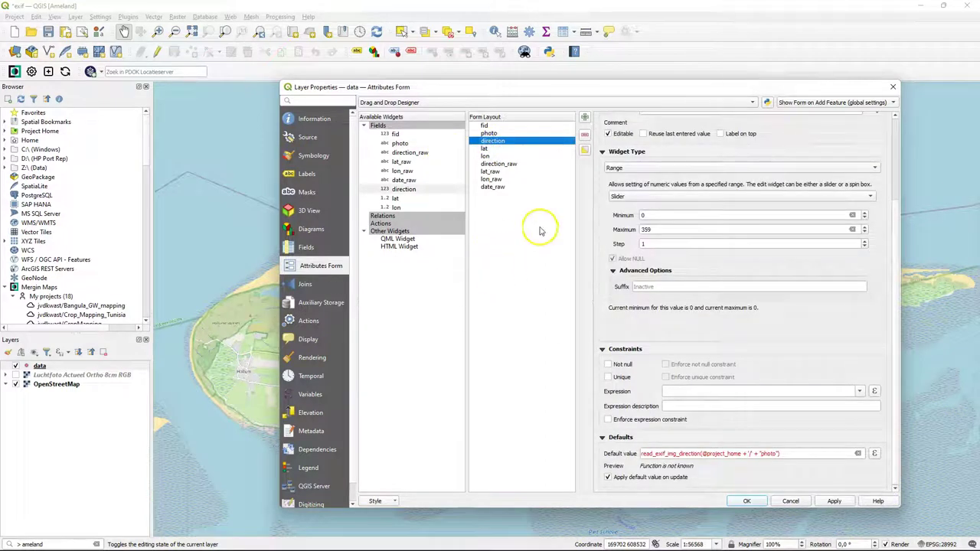
left_click(621, 200)
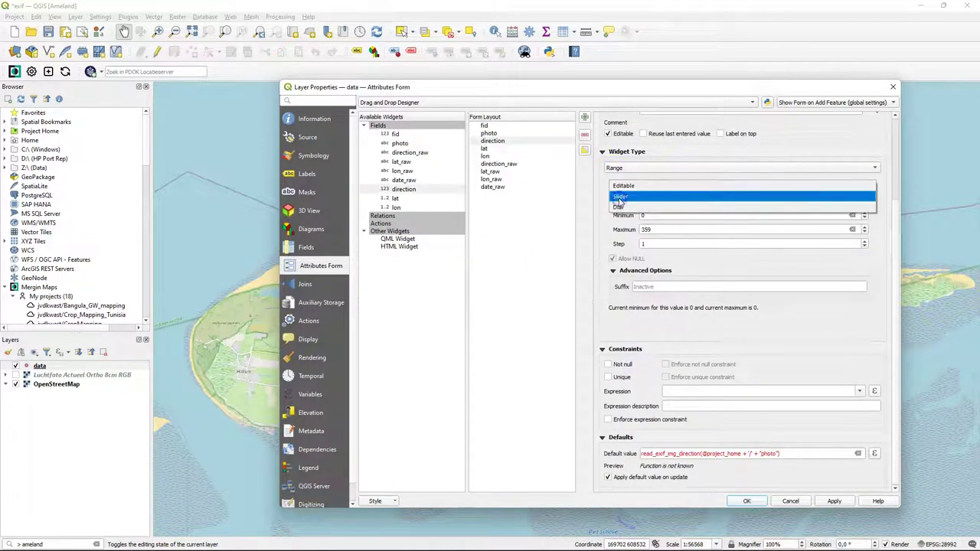
left_click(640, 197)
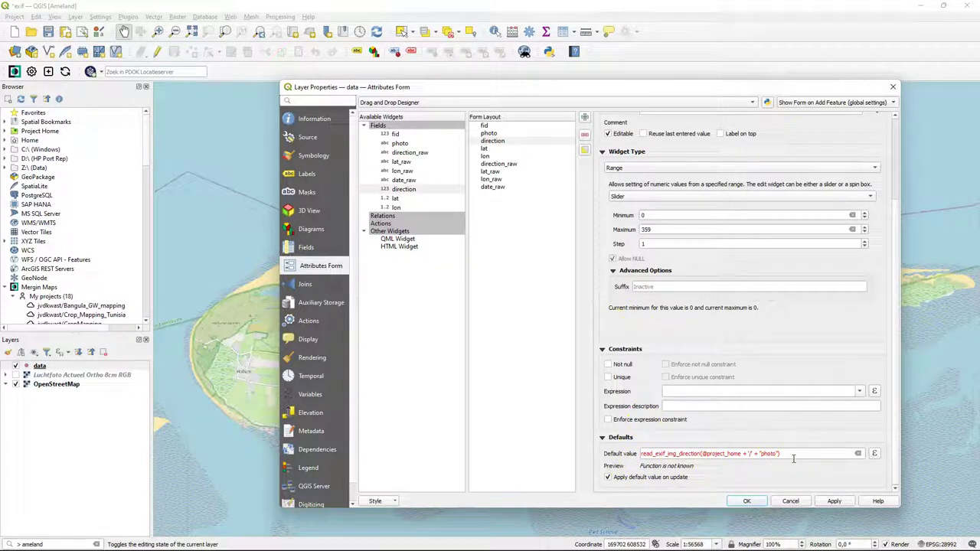
- Review the read_exif default values for lat, lon, direction_raw, lat_raw, lon_raw and date_raw
left_click(489, 151)
left_click(489, 151)
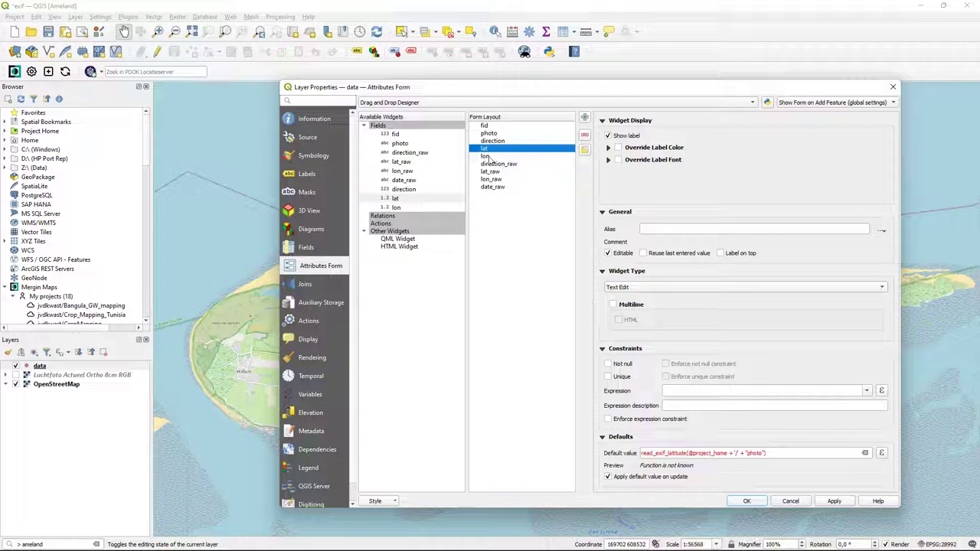
left_click(486, 157)
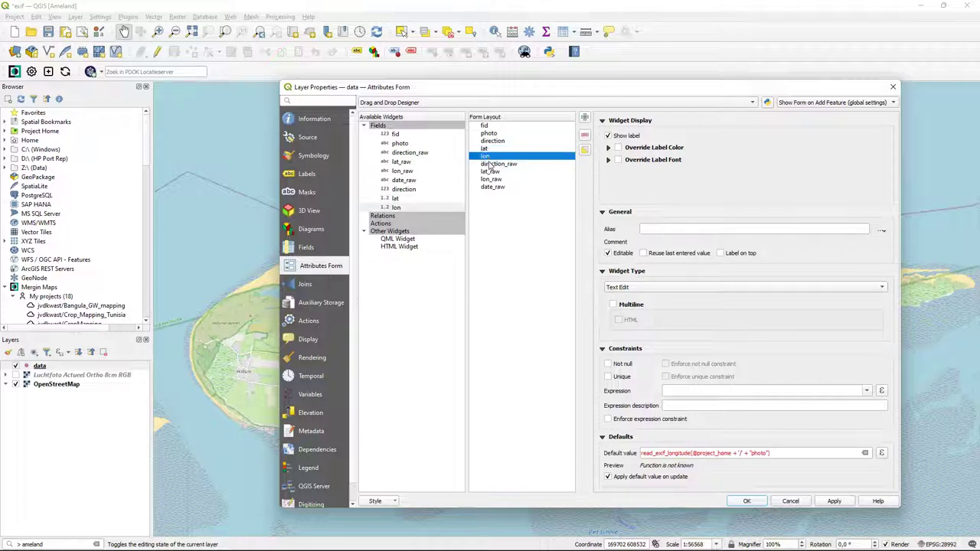
left_click(490, 163)
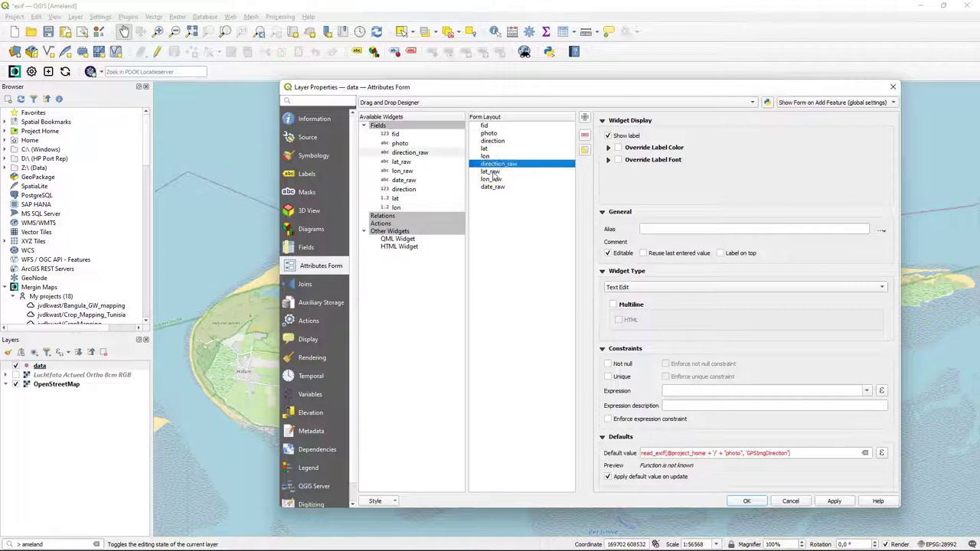
left_click(490, 171)
left_click(492, 179)
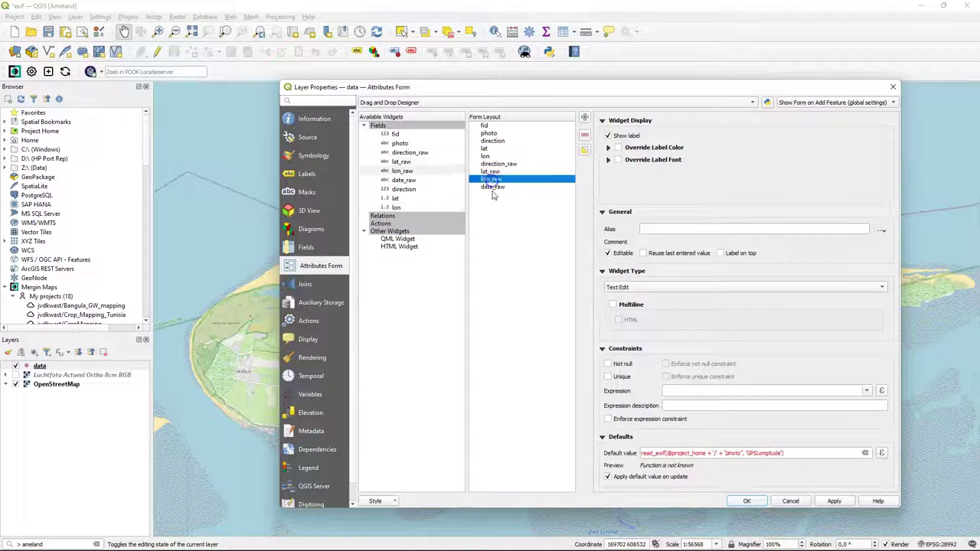
left_click(493, 187)
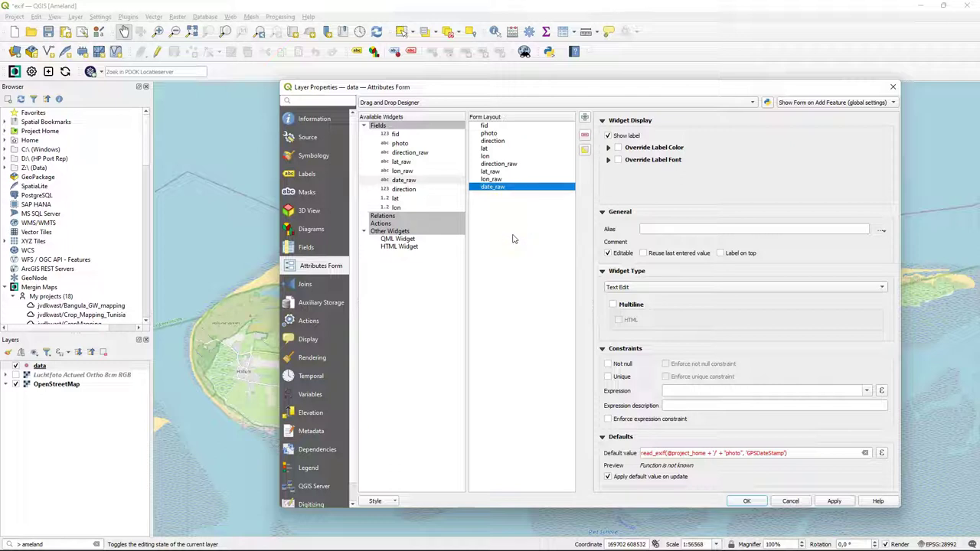
- Apply the form settings, then open the data layer's attribute table as a table in editing mode
left_click(748, 502)
right_click(39, 366)
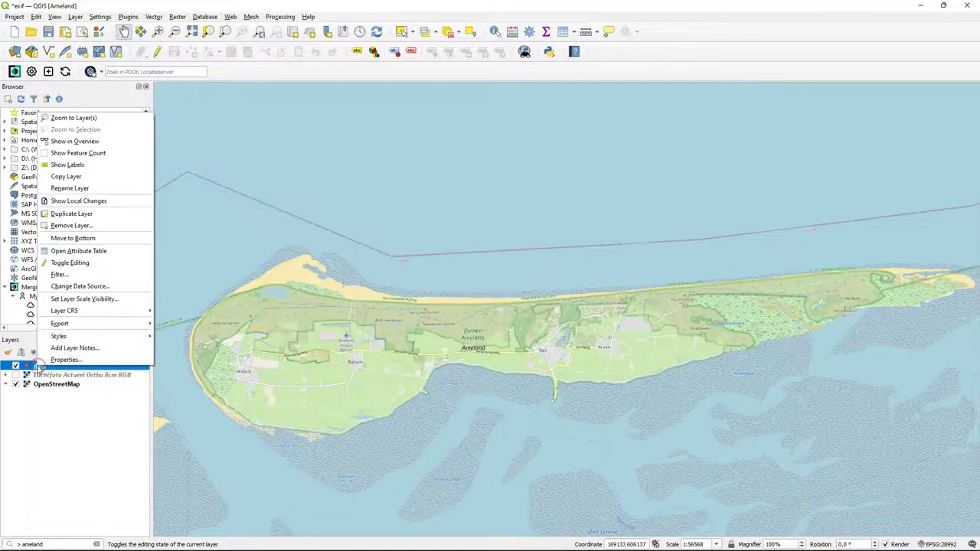
left_click(91, 250)
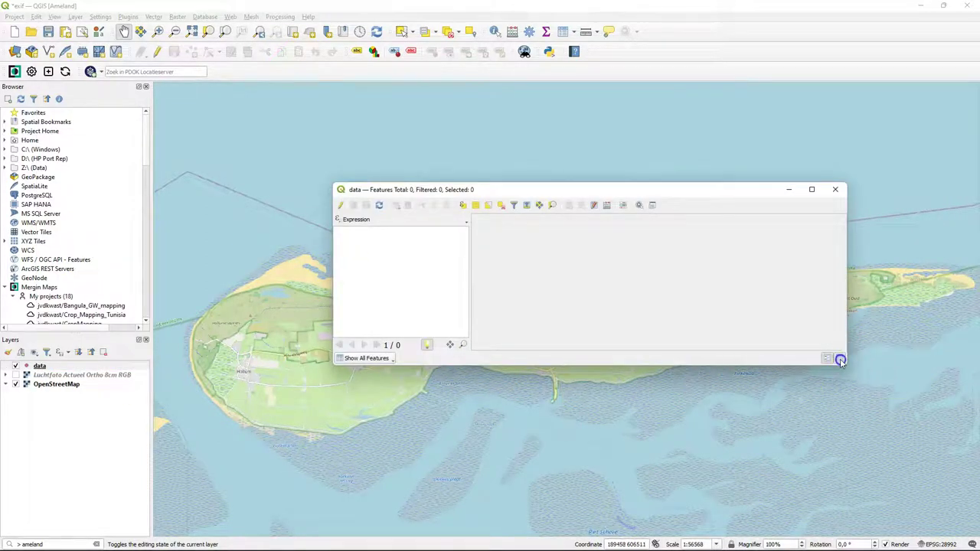
left_click(840, 358)
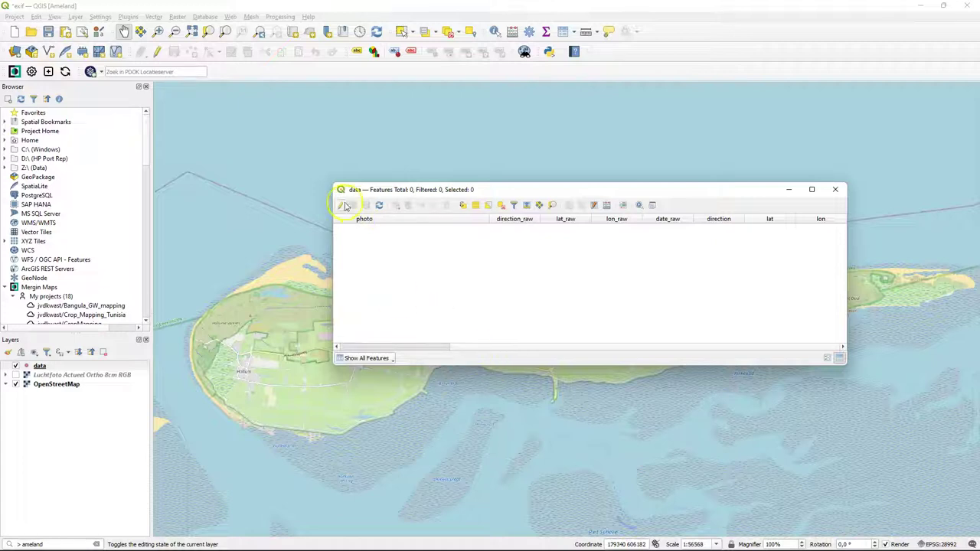
left_click(340, 207)
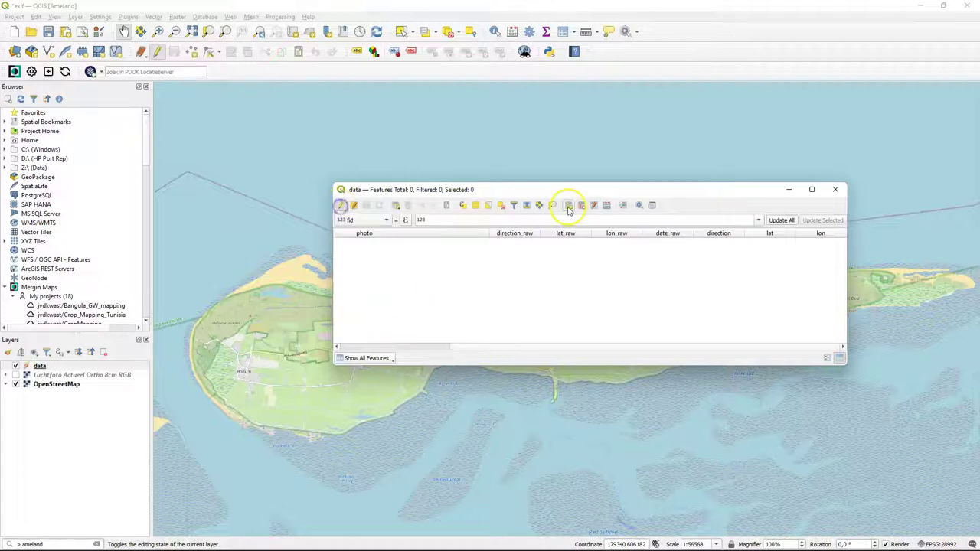
- Add a Notes text field of length 100, save the layer edits and close the table
left_click(568, 208)
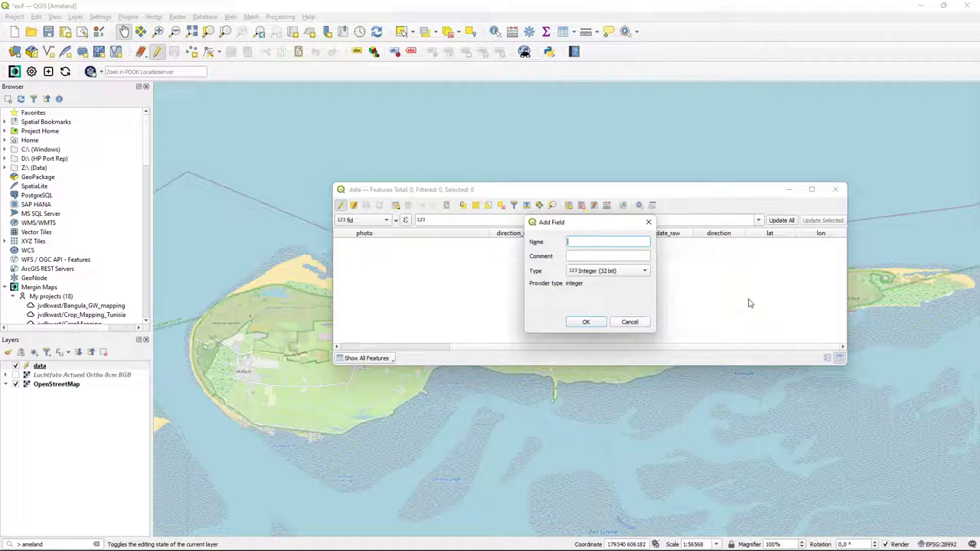
left_click(596, 273)
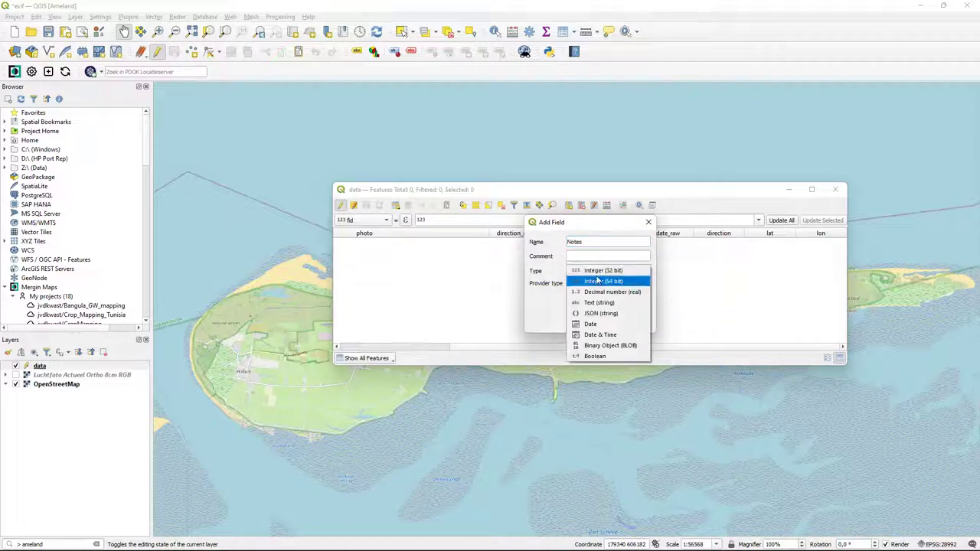
left_click(601, 302)
left_click(583, 322)
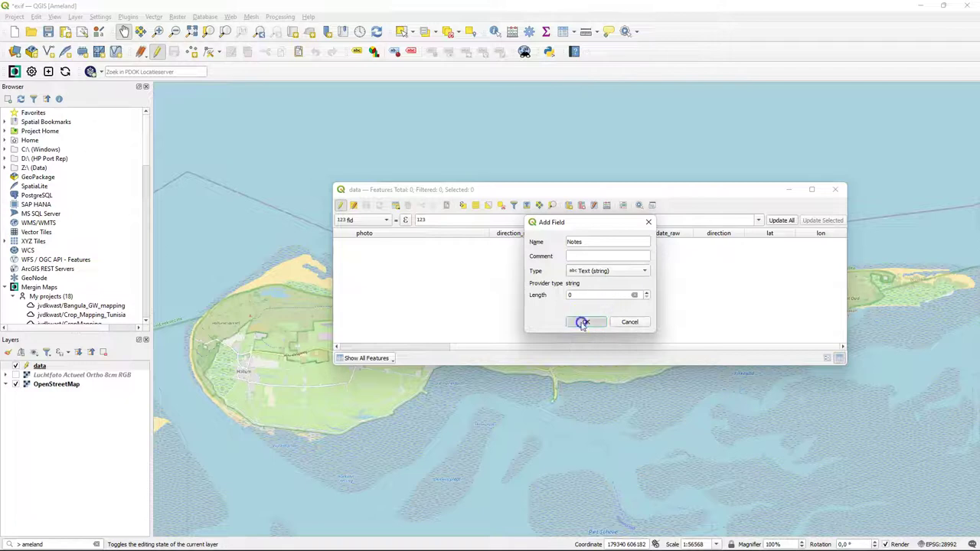
left_click(587, 295)
type("100")
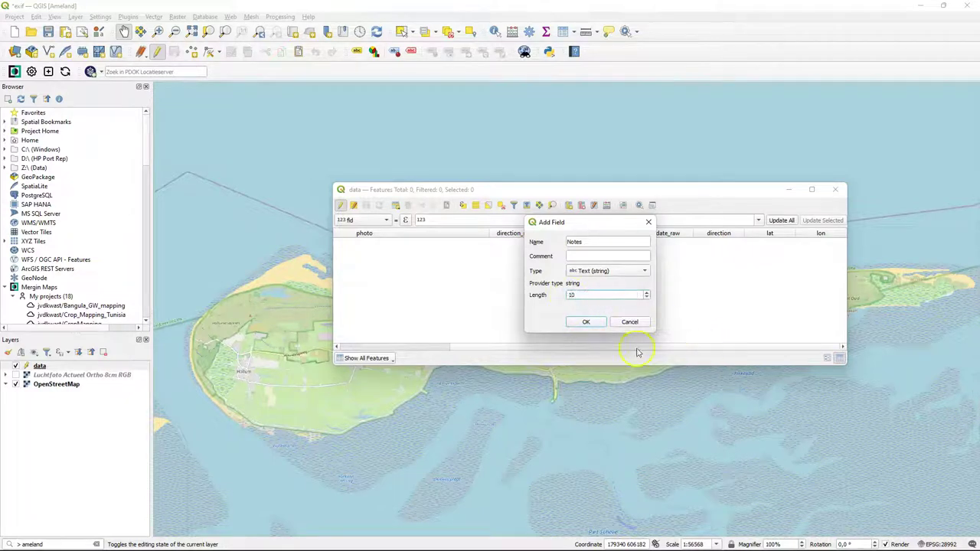
left_click(590, 324)
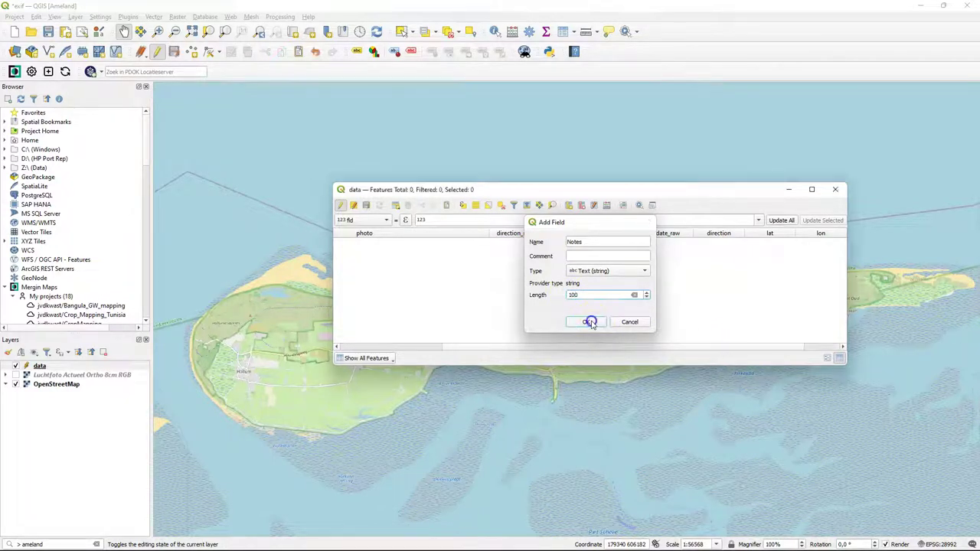
left_click(340, 205)
left_click(459, 286)
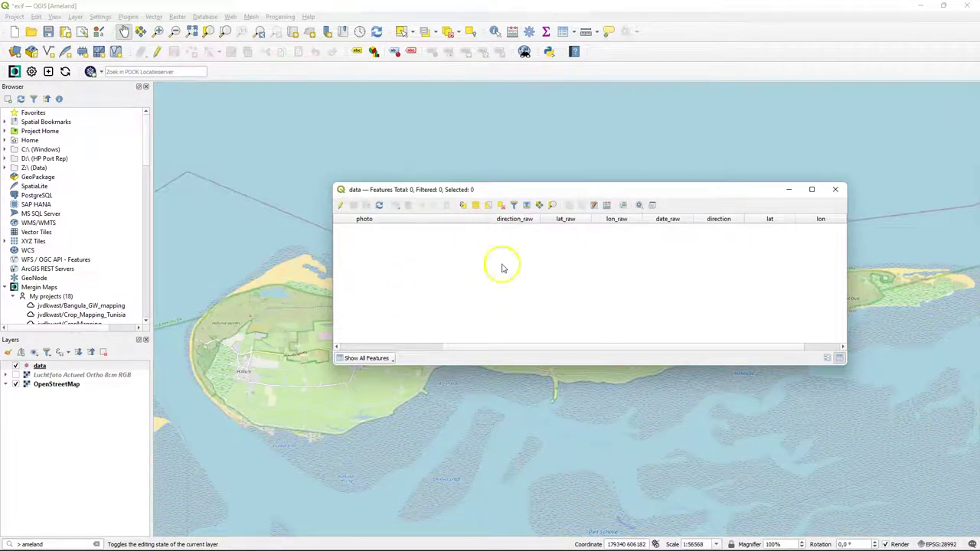
left_click(835, 189)
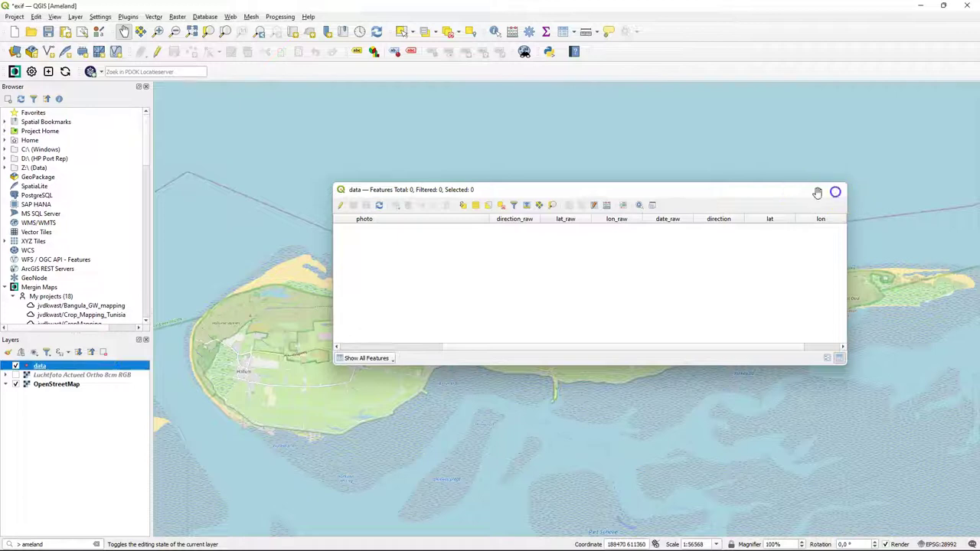
- Drag the Notes field into the form layout and make its entry box multiline
right_click(40, 365)
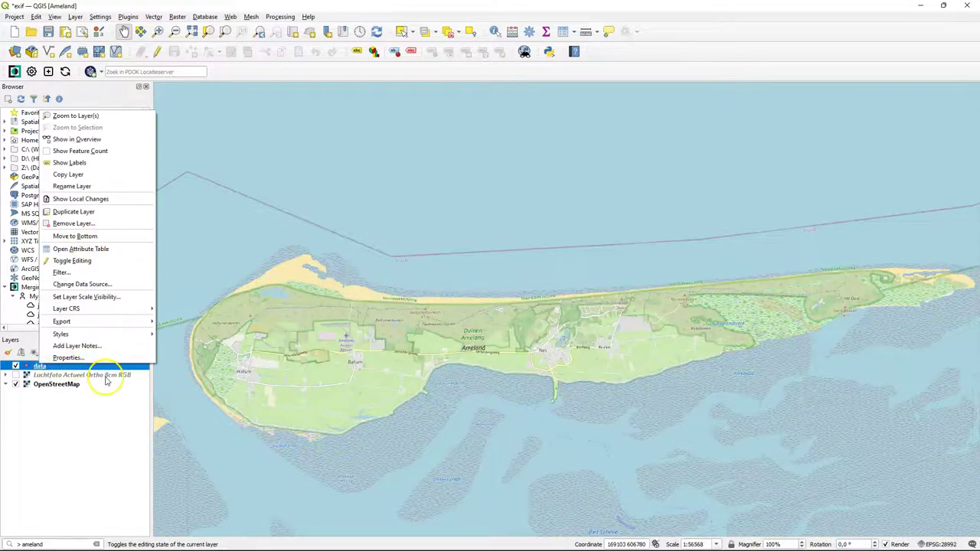
left_click(86, 358)
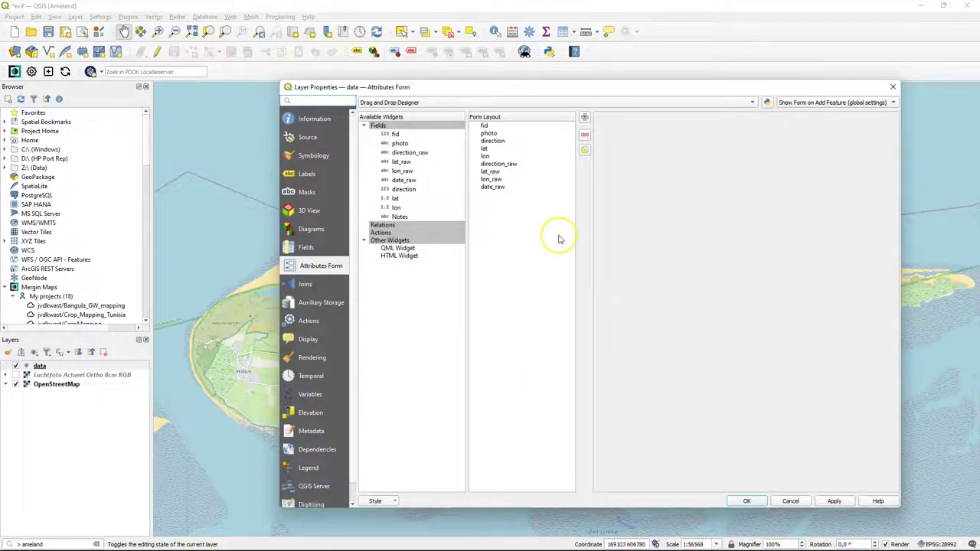
left_click(399, 217)
left_click_drag(398, 220, 504, 196)
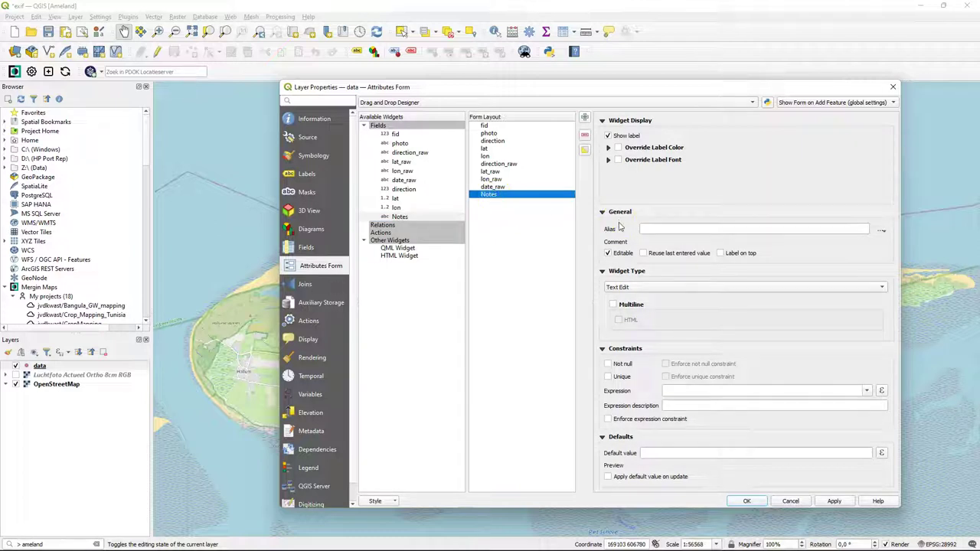
left_click(612, 305)
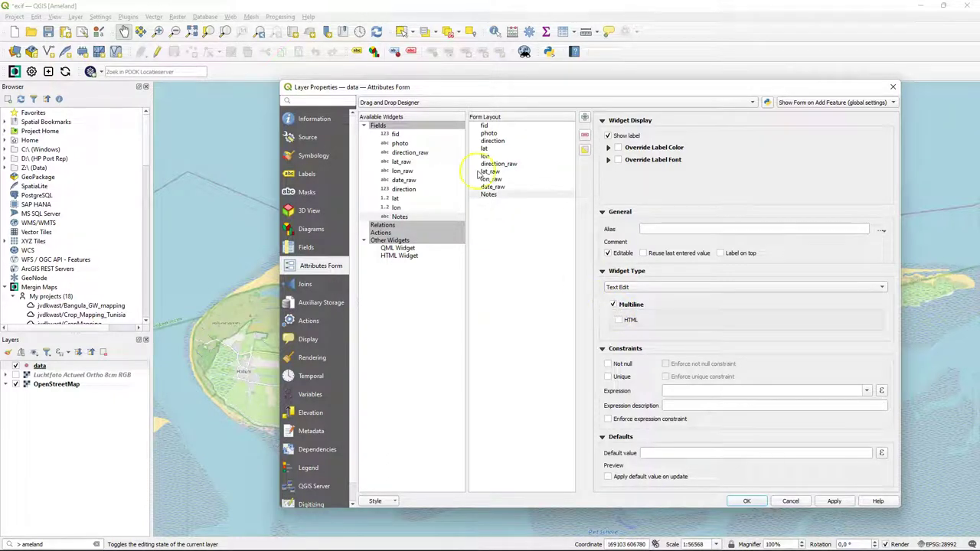
- Give the fid field the alias Observation number and apply the changes
left_click(483, 130)
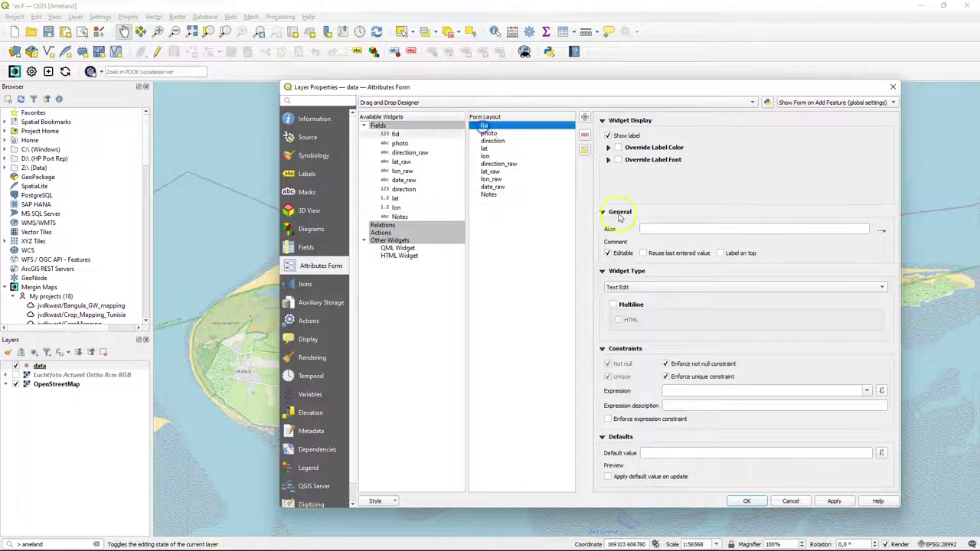
left_click(654, 228)
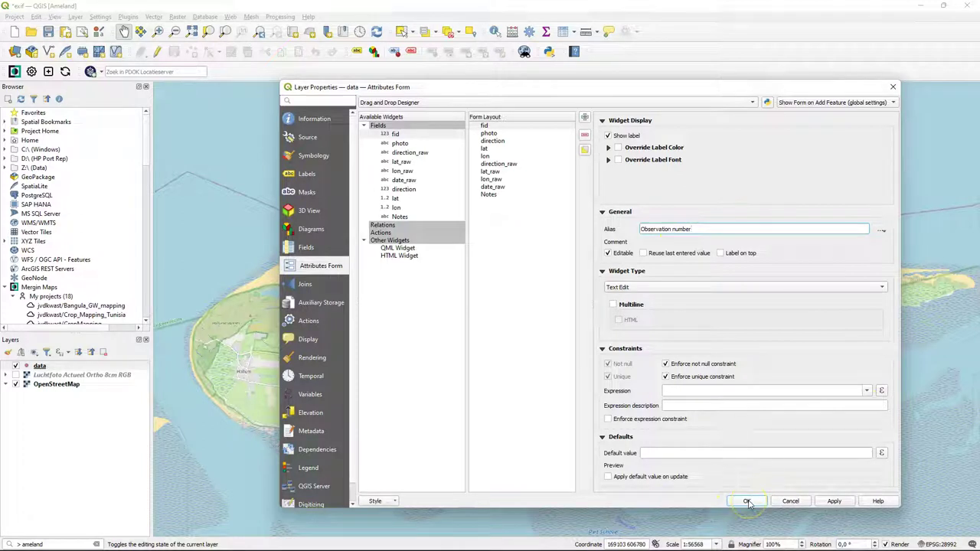
left_click(747, 501)
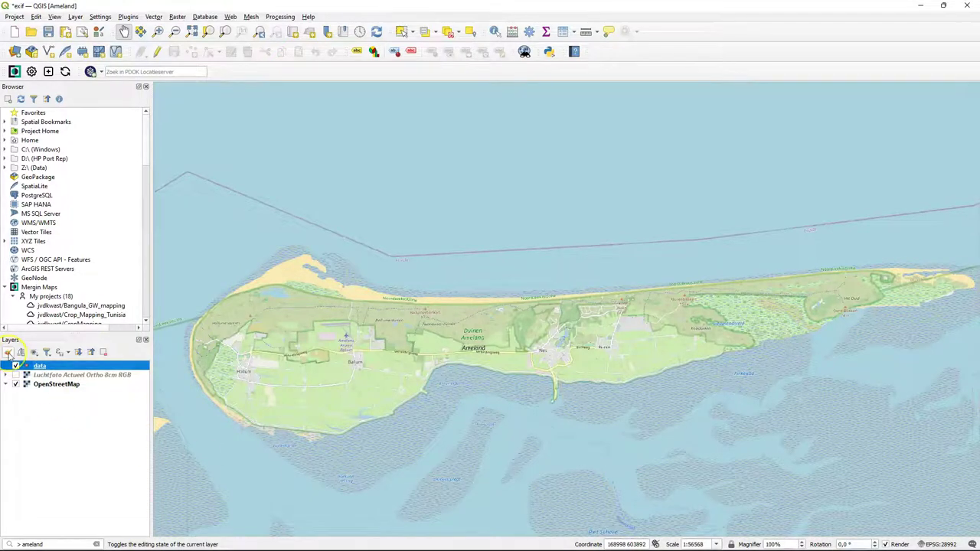
- Turn the data layer's Simple Marker into an SVG Marker using the camera icon found by searching 'camer'
left_click(8, 352)
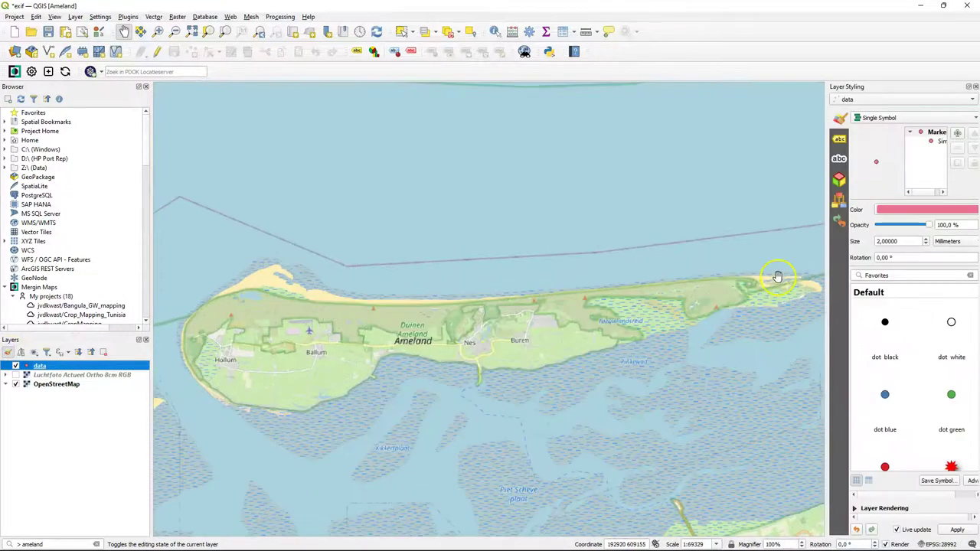
left_click_drag(827, 268, 626, 261)
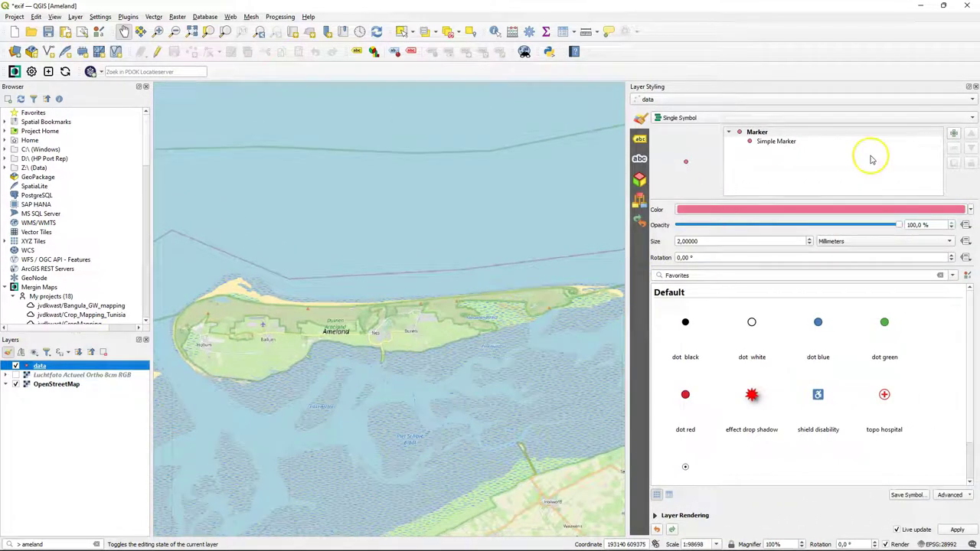
left_click(769, 142)
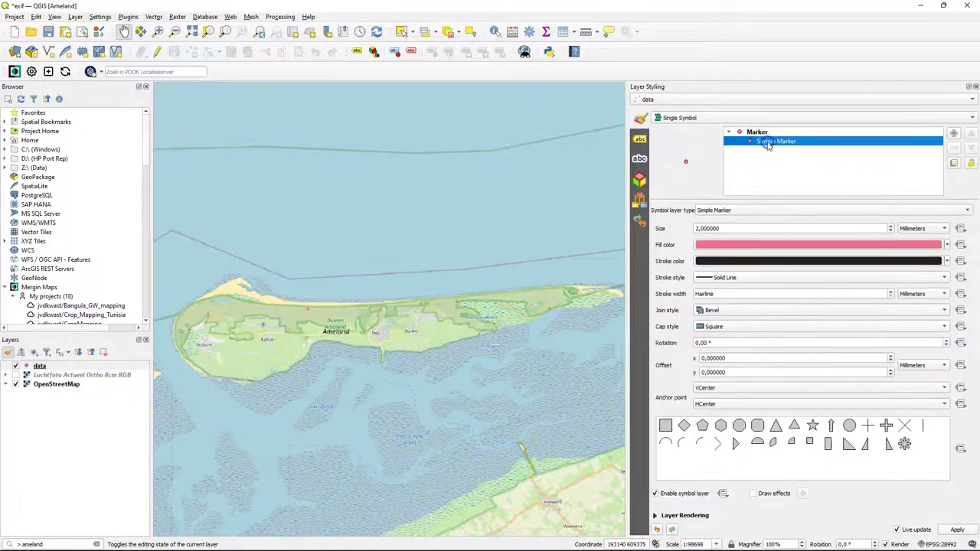
left_click(738, 210)
left_click(723, 222)
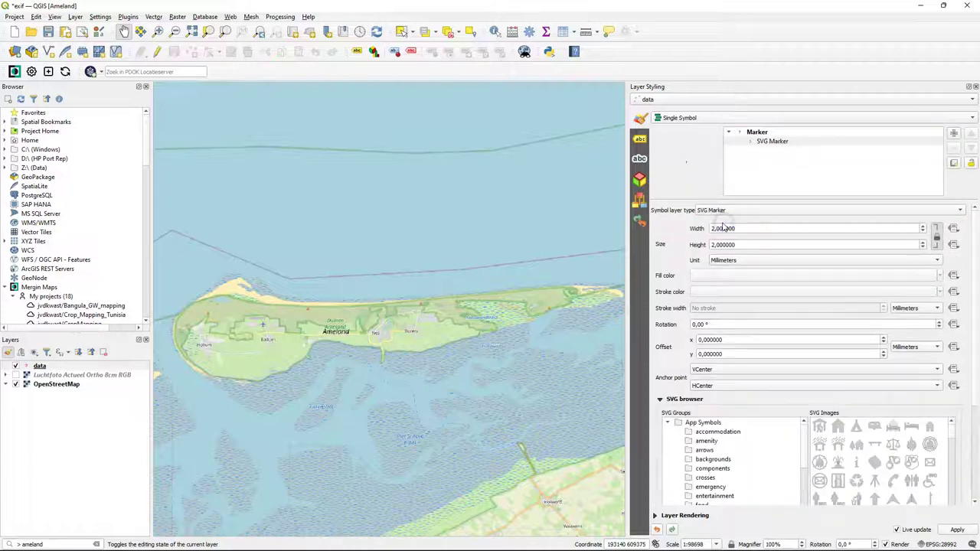
scroll(957, 328, "down", 3)
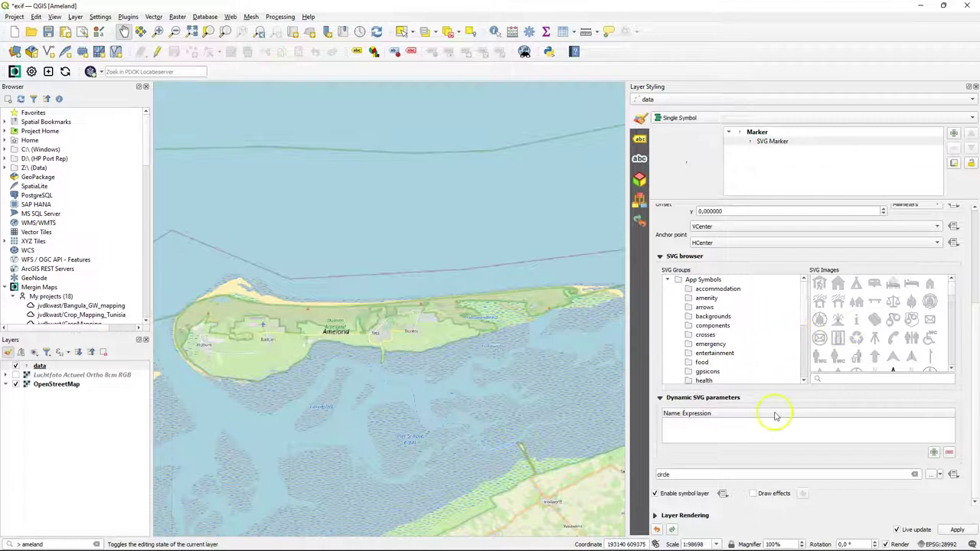
type("camer")
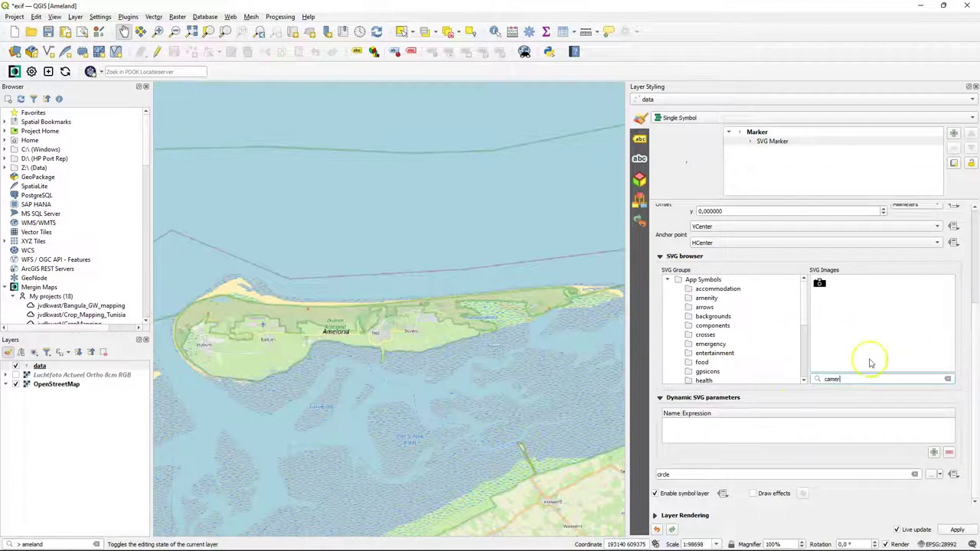
left_click(817, 287)
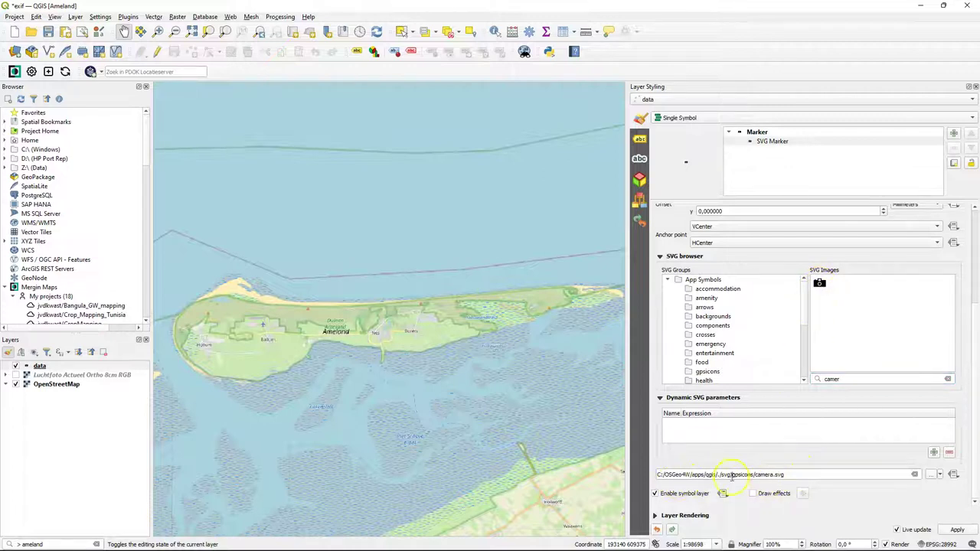
- Copy camera.svg into the Z:\ameland project folder and use that copy as the marker image
left_click(931, 475)
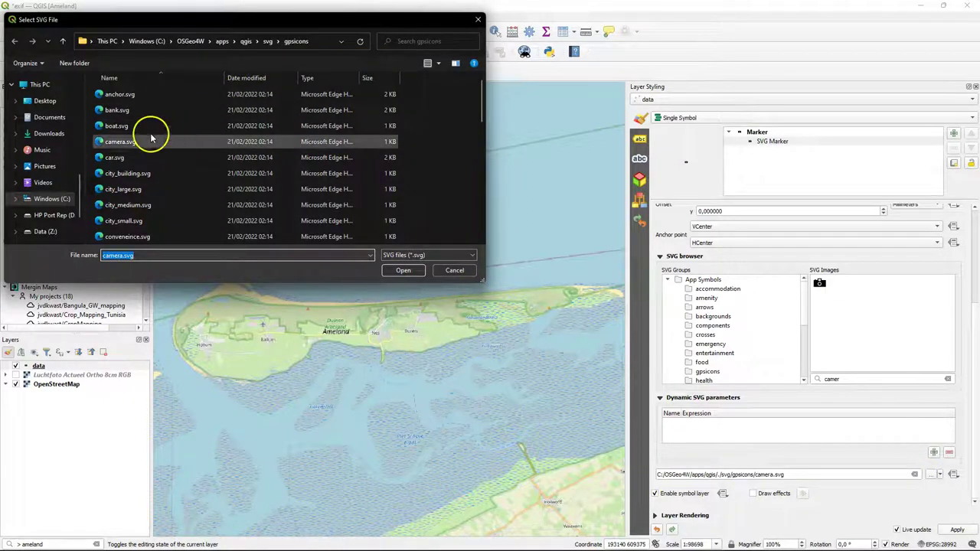
left_click(127, 145)
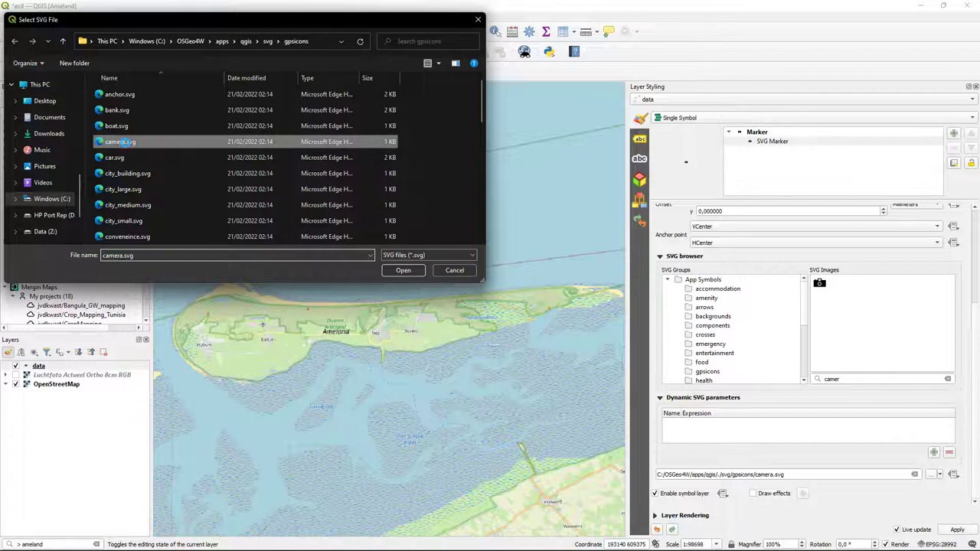
right_click(127, 144)
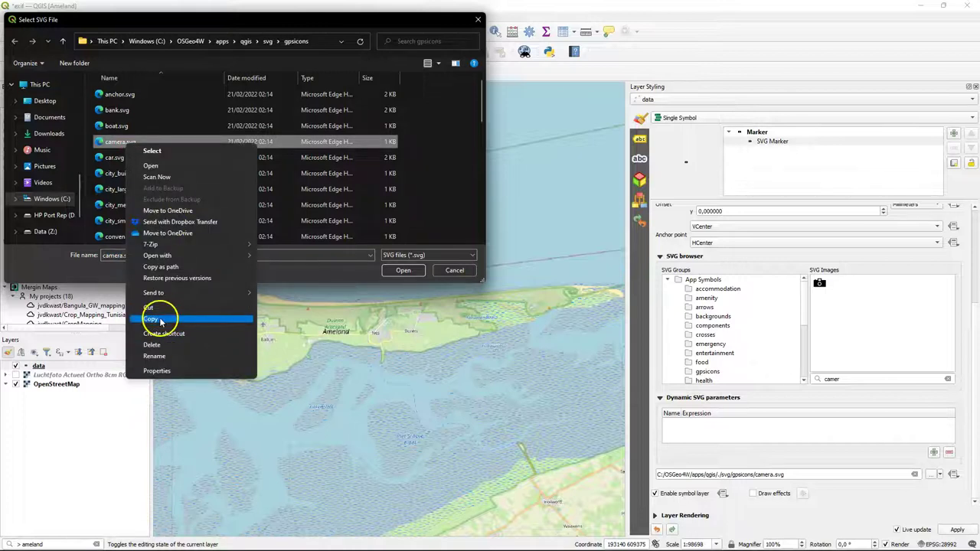
left_click(161, 319)
left_click(52, 233)
left_click(143, 133)
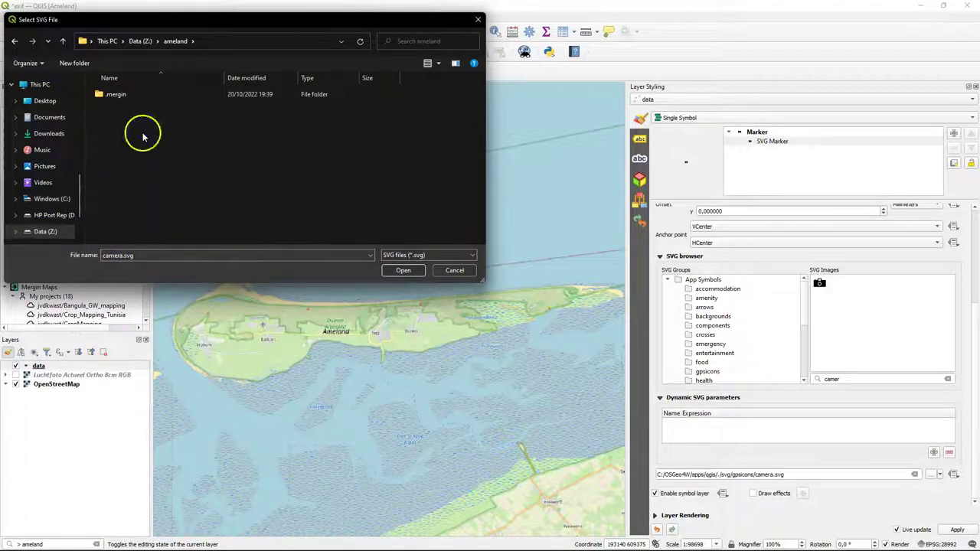
key("ctrl+v")
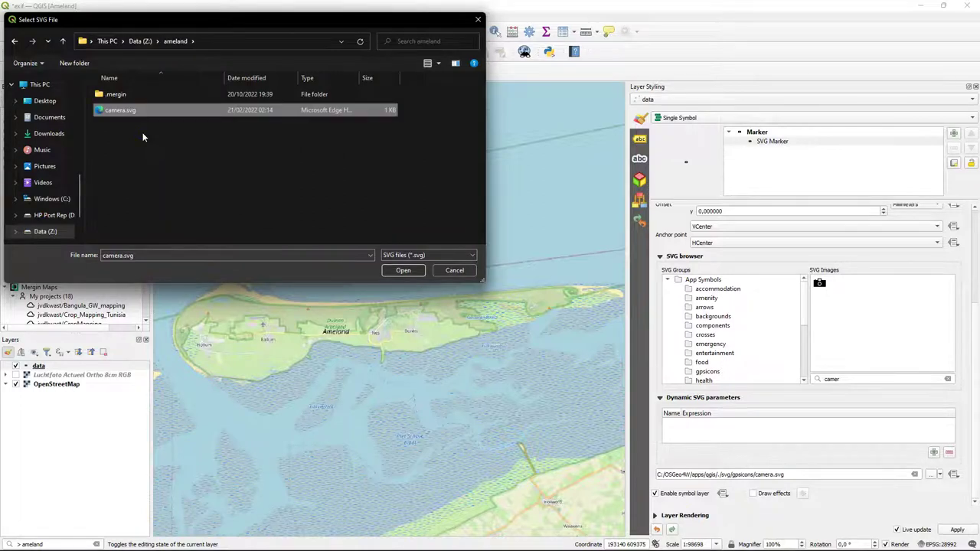
left_click(404, 271)
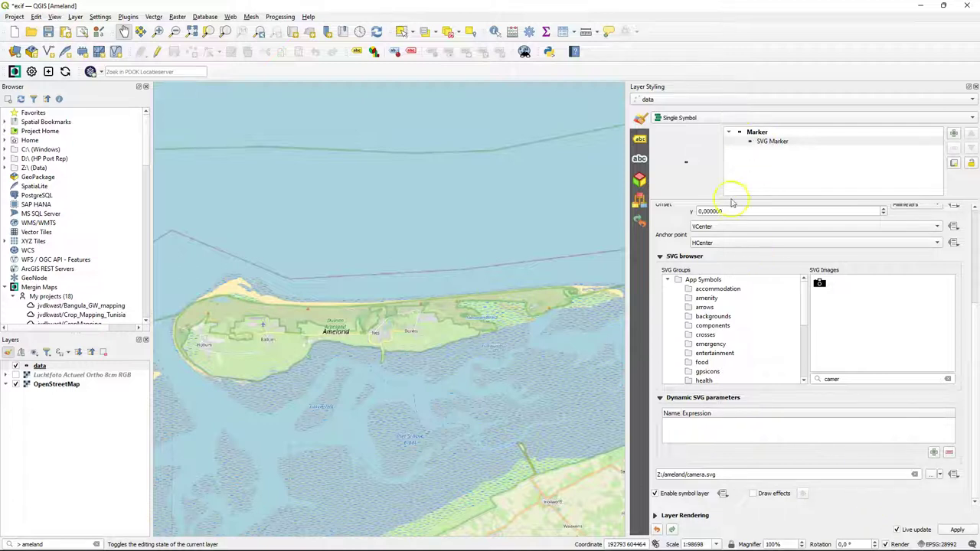
- Raise the marker size from 2 to 4.8 mm
scroll(810, 141, "up", 3)
left_click(804, 132)
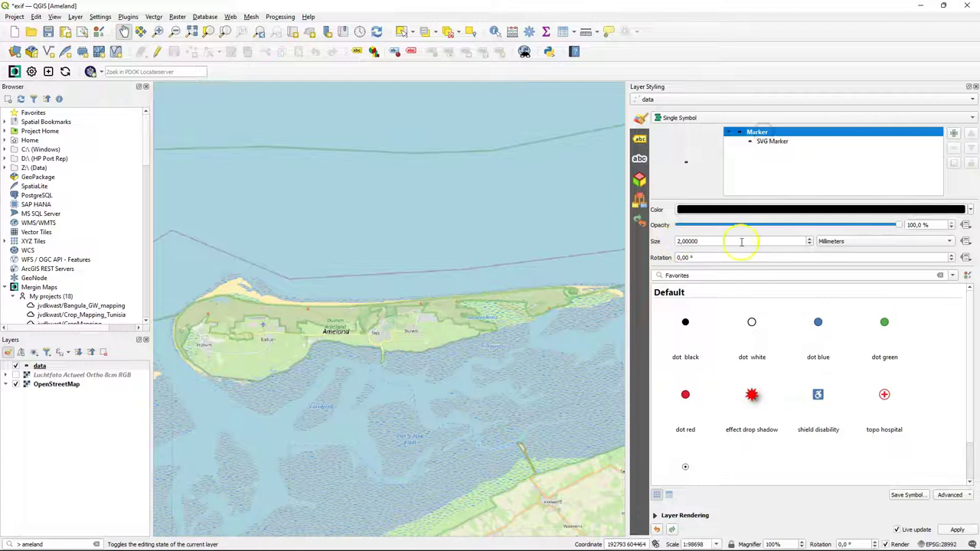
left_click(810, 241)
left_click(810, 239)
left_click(810, 240)
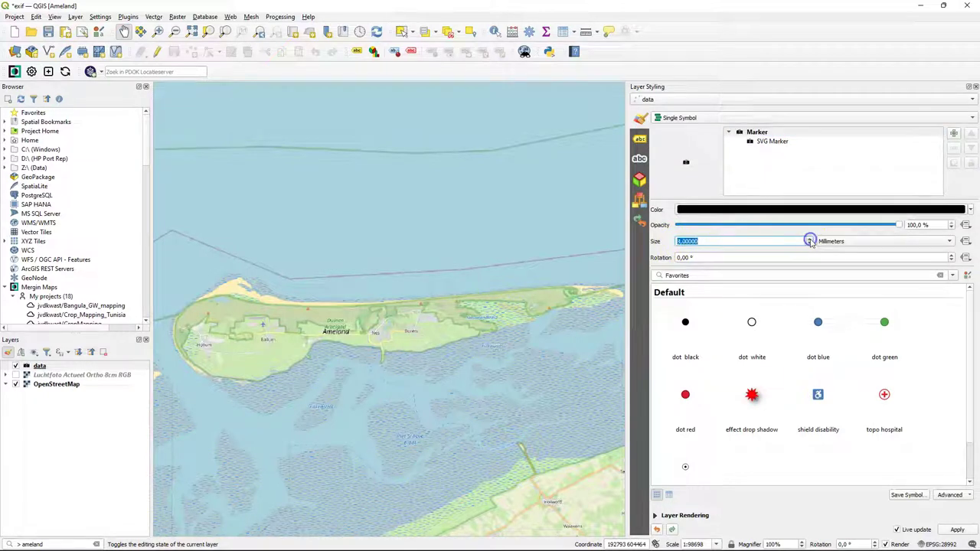
left_click(810, 239)
left_click(810, 240)
left_click(766, 143)
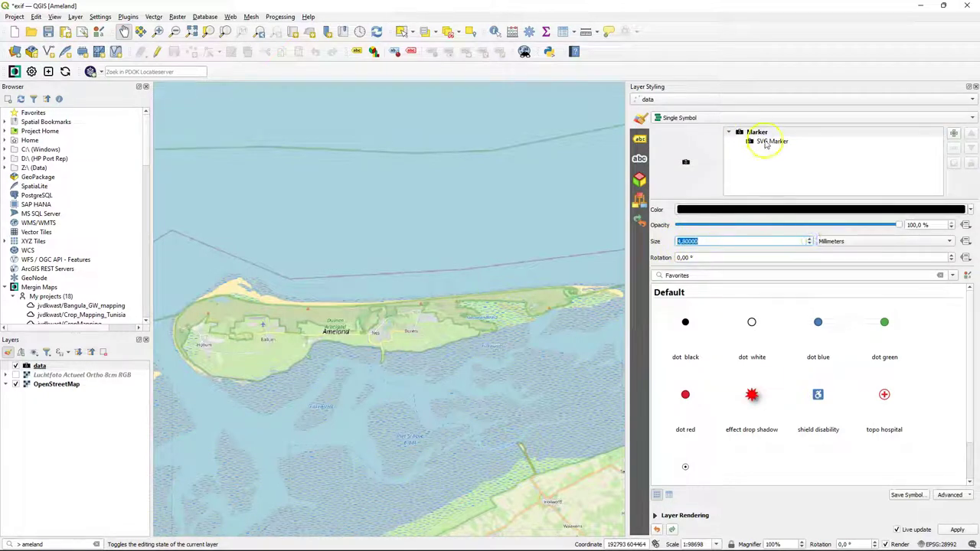
left_click(761, 144)
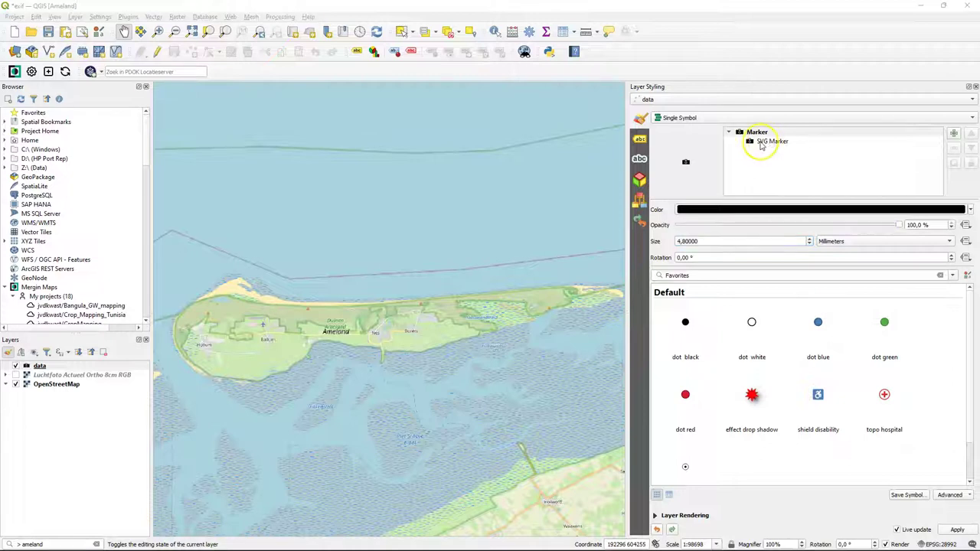
- Fill the camera symbol dark red with R 140, G 7, B 0 (#8c0700)
left_click(884, 275)
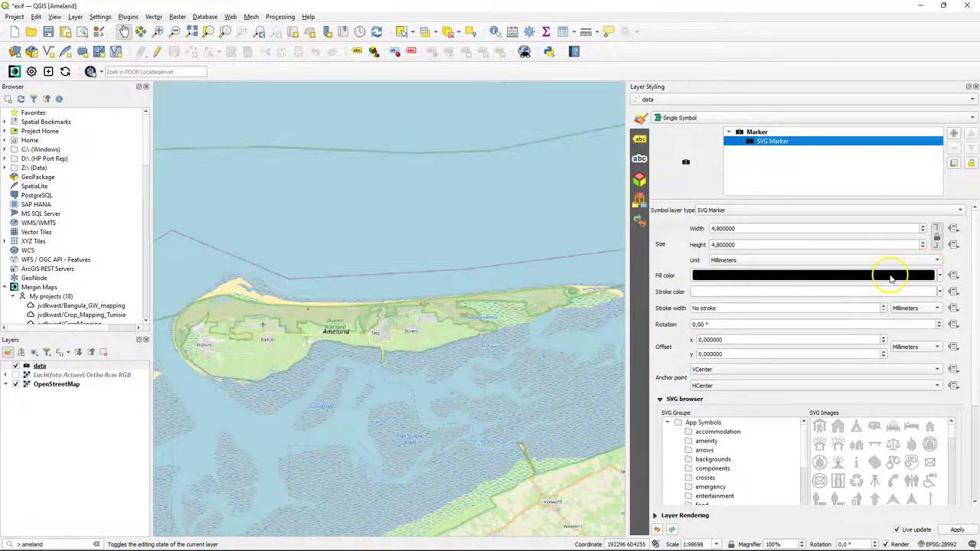
left_click(741, 280)
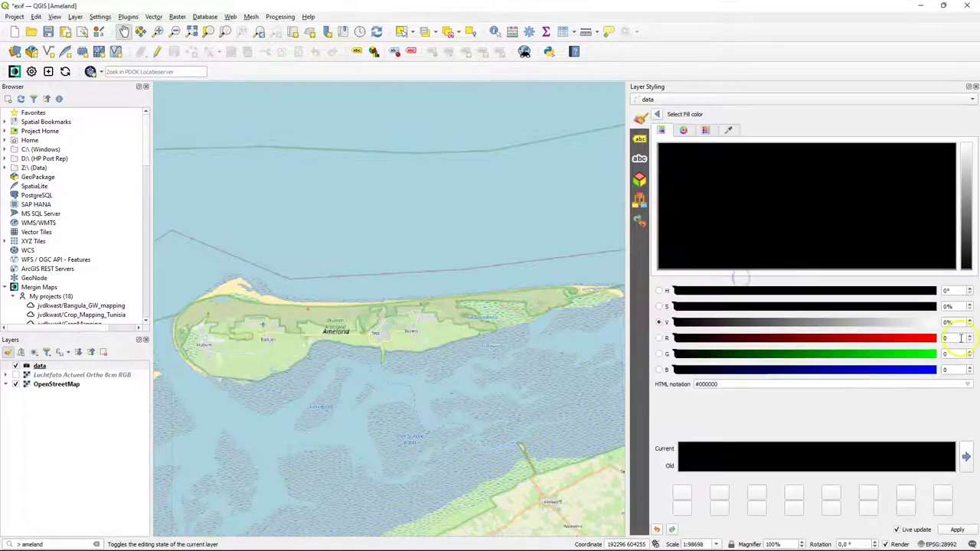
left_click(953, 337)
type("140")
key("Tab")
type("7")
key("Tab")
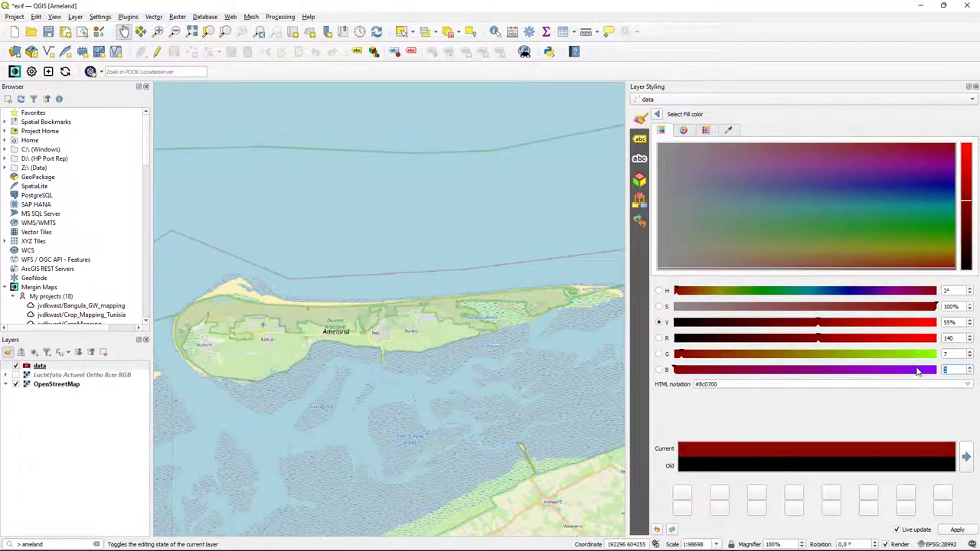
key("Return")
left_click(942, 322)
- Drive the camera symbol's rotation from the direction field
left_click(953, 325)
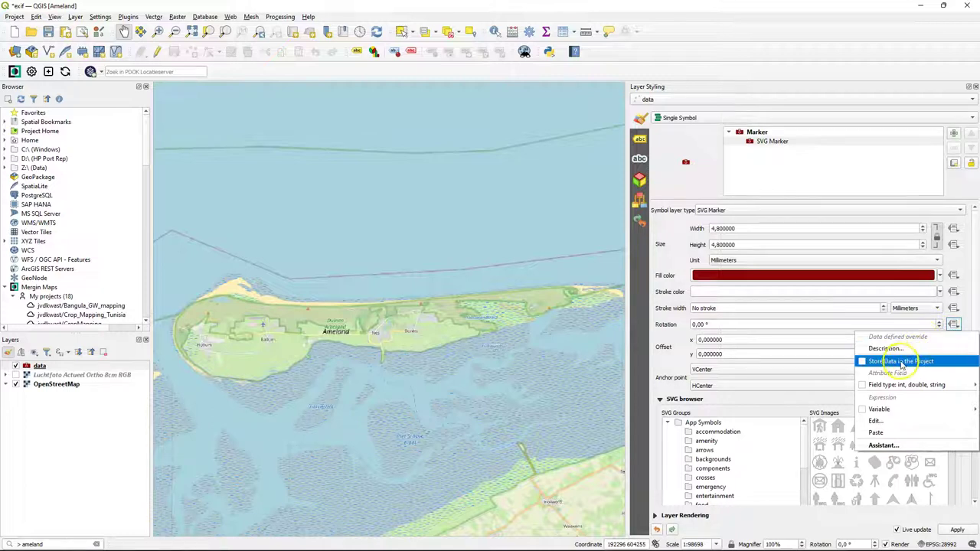
mouse_move(901, 385)
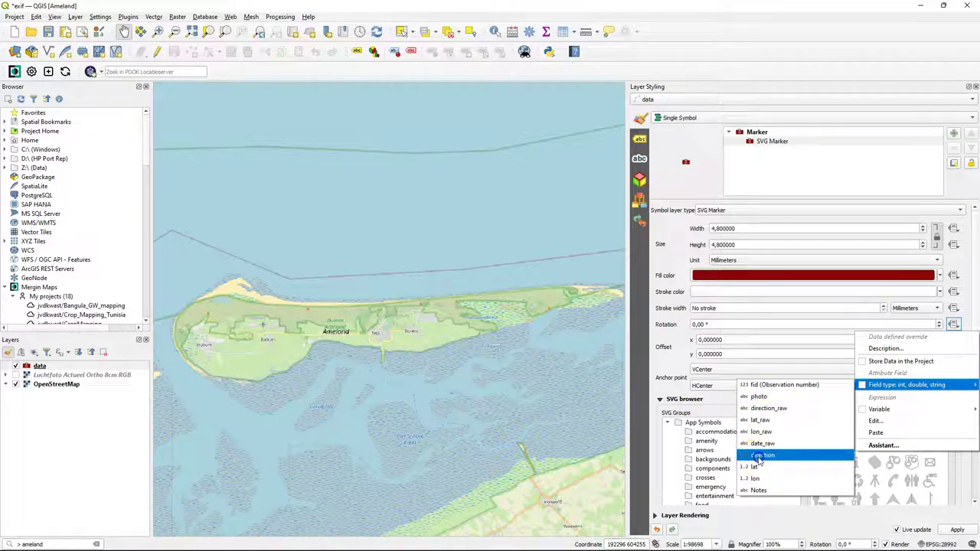
left_click(760, 457)
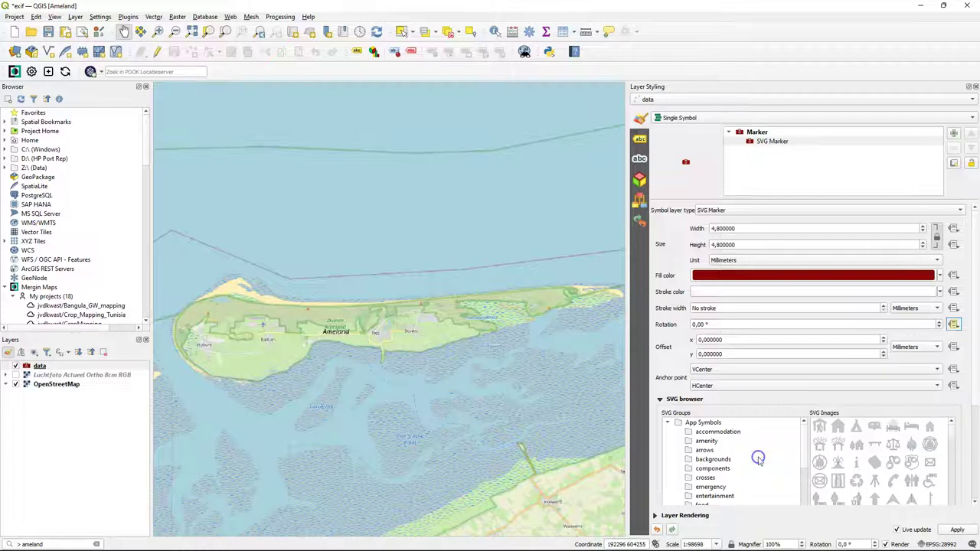
- Add a symbol layer below the SVG marker as a Polygon / MultiPolygon Geometry Generator and open its expression editor
left_click(953, 133)
left_click(764, 158)
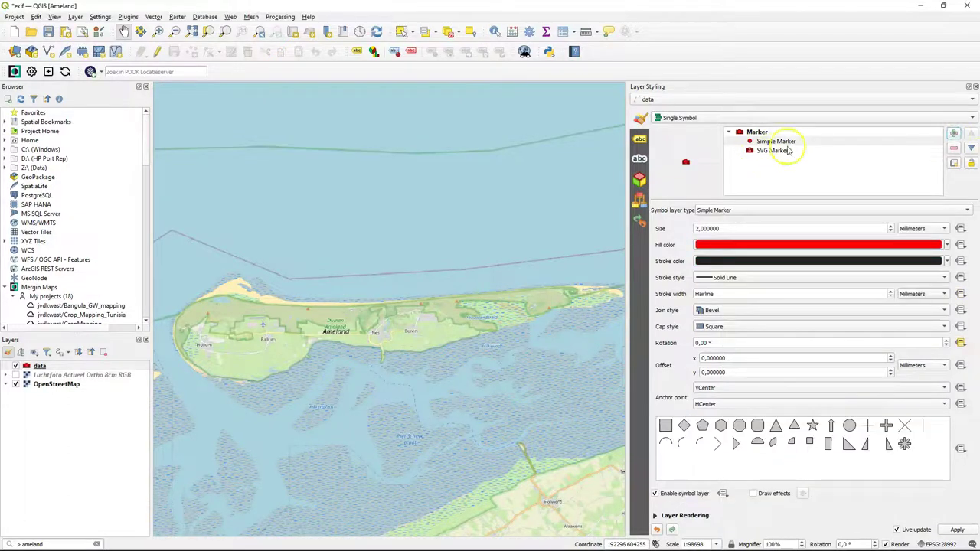
left_click_drag(774, 141, 784, 162)
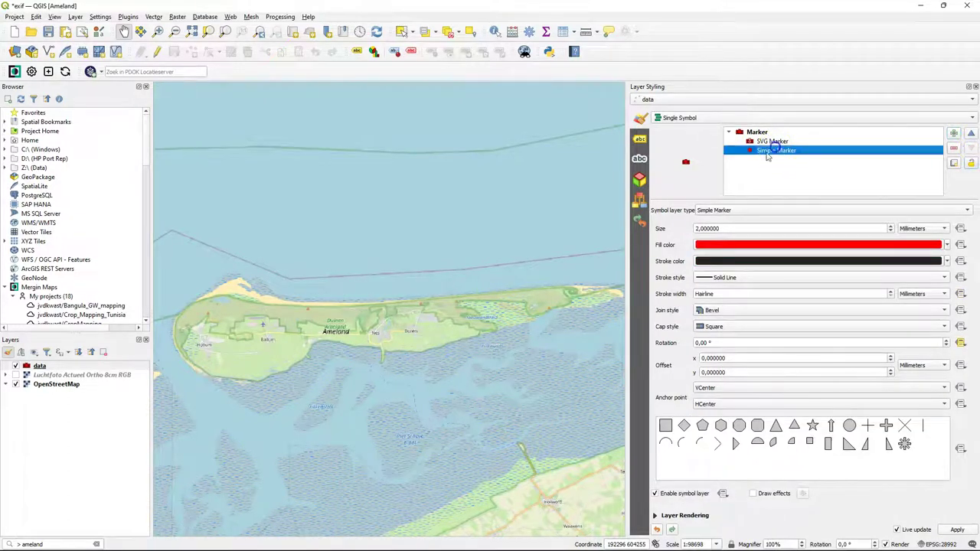
left_click(717, 211)
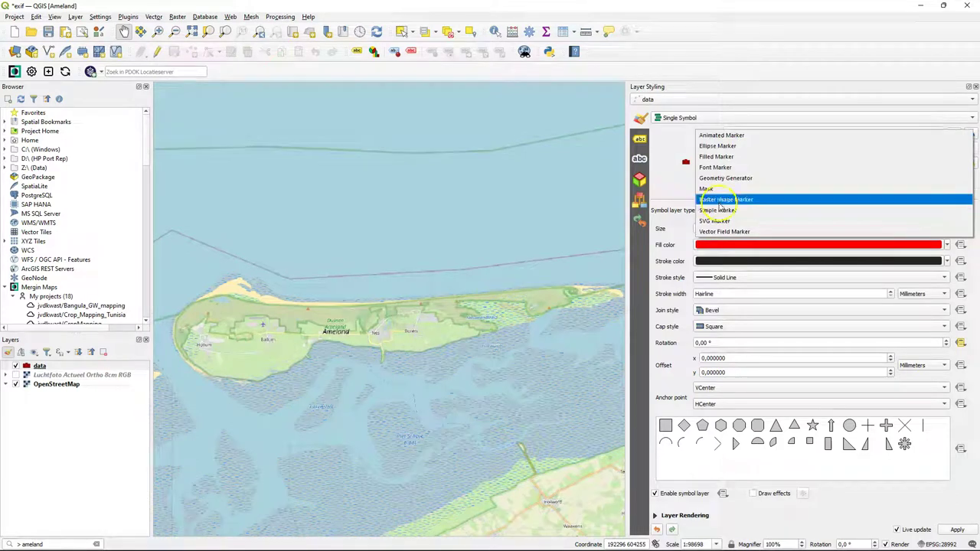
left_click(724, 178)
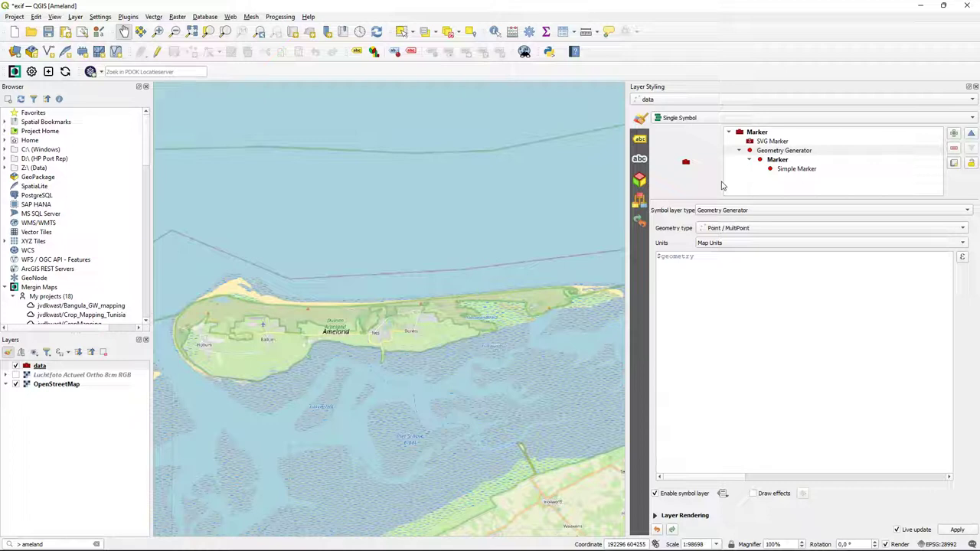
left_click(721, 230)
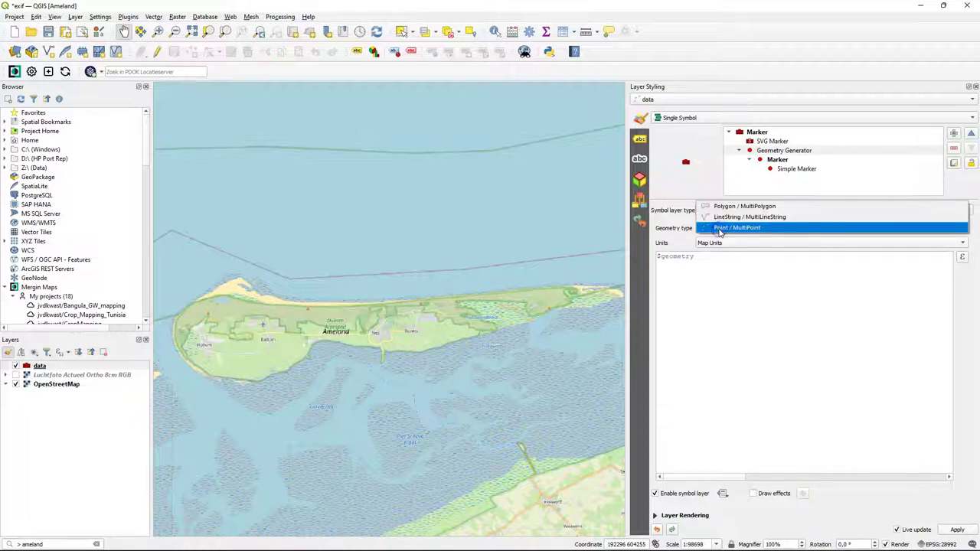
left_click(727, 206)
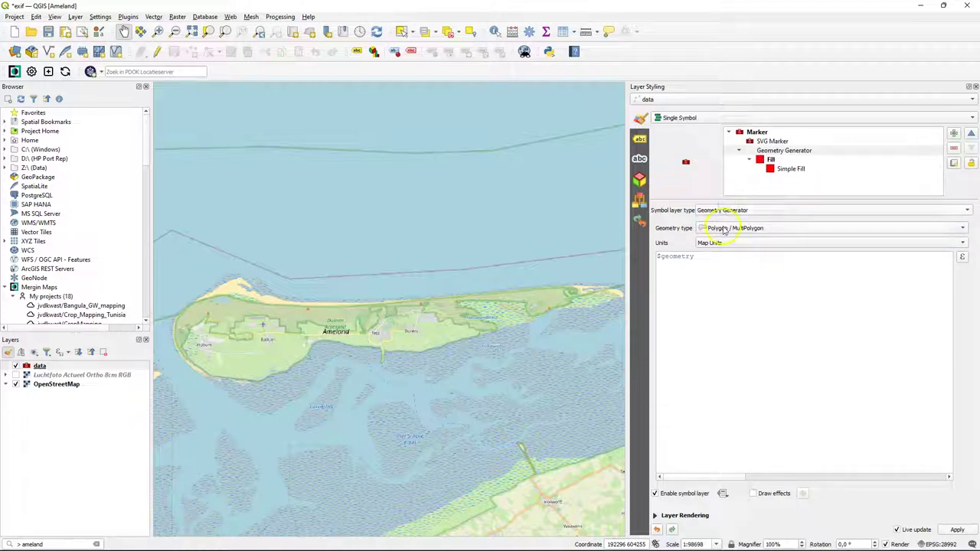
left_click(962, 258)
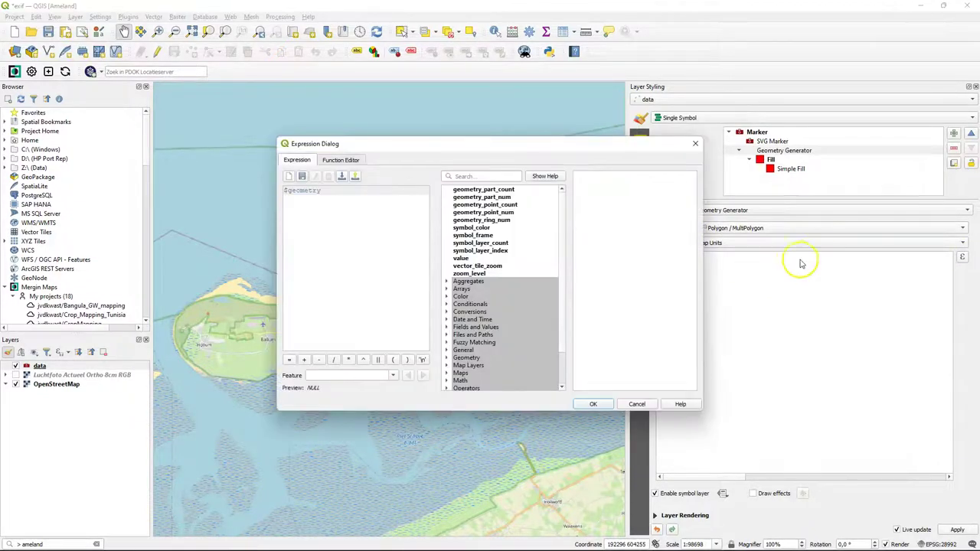
- Wrap $geometry in a wedge_buffer call as its center argument
left_click(456, 176)
type("wedg")
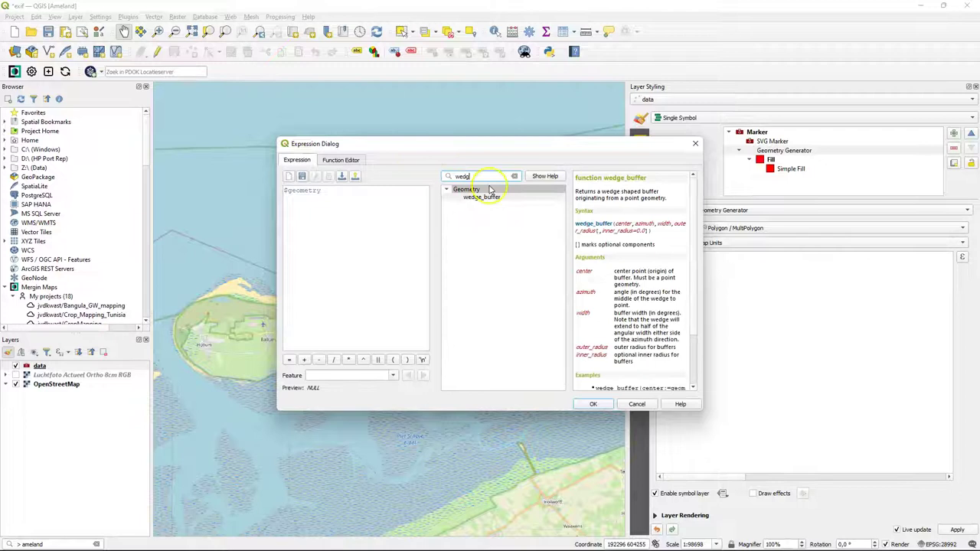
left_click(490, 197)
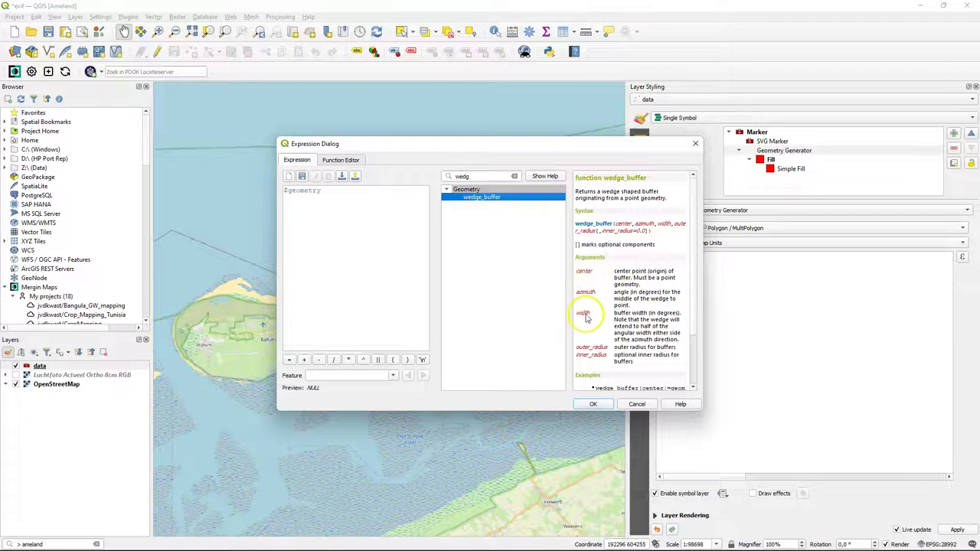
double_click(480, 197)
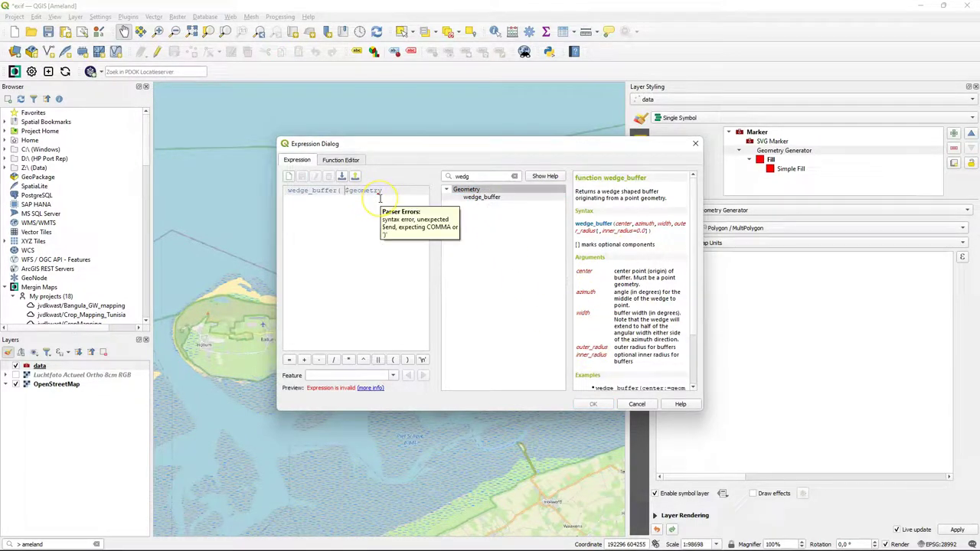
key("Return")
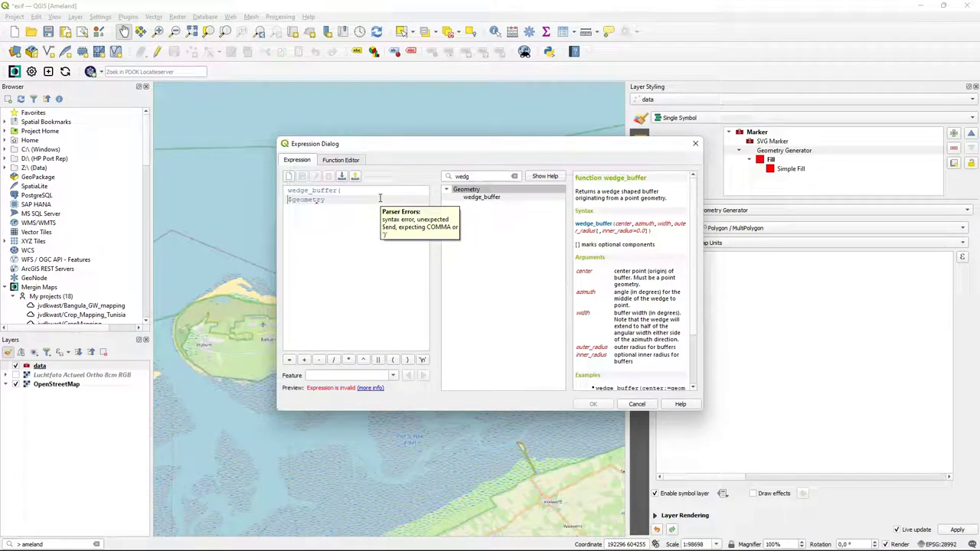
type("center :=")
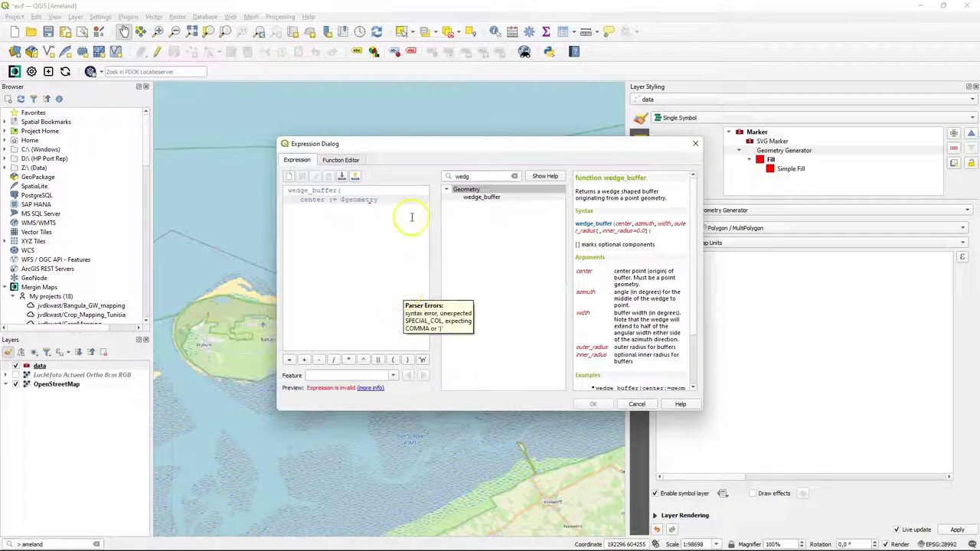
left_click(388, 198)
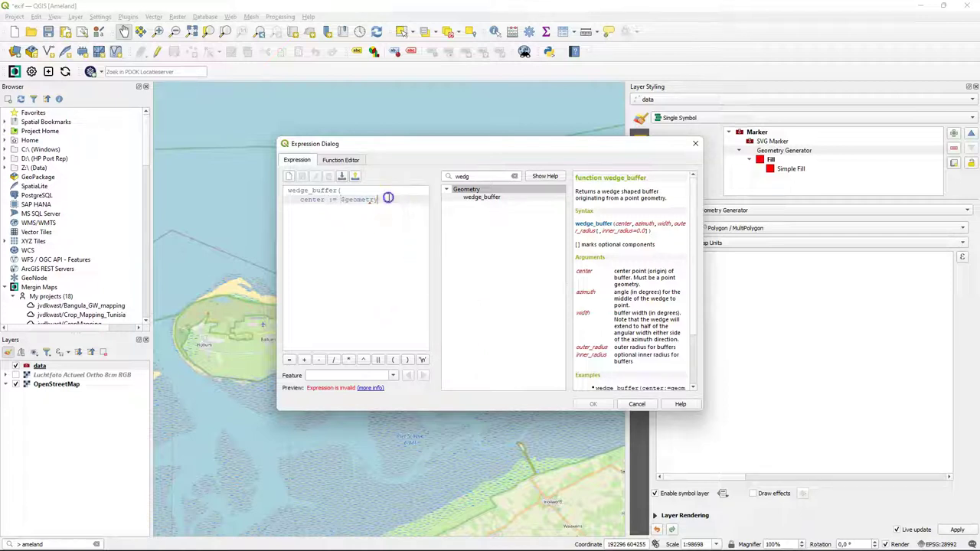
type(",")
scroll(693, 280, "down", 3)
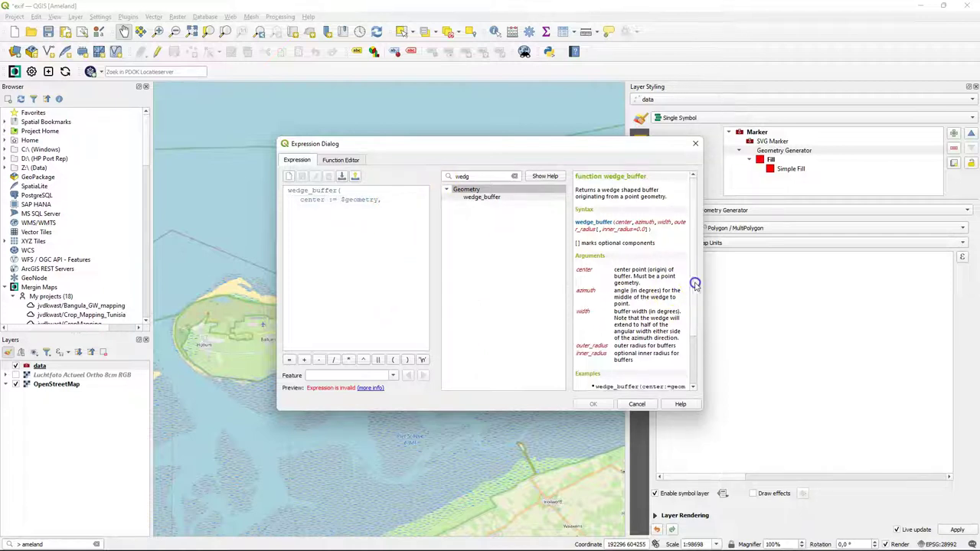
left_click(367, 199)
- Set the wedge's azimuth argument to the "direction" field
key("Return")
type("azim")
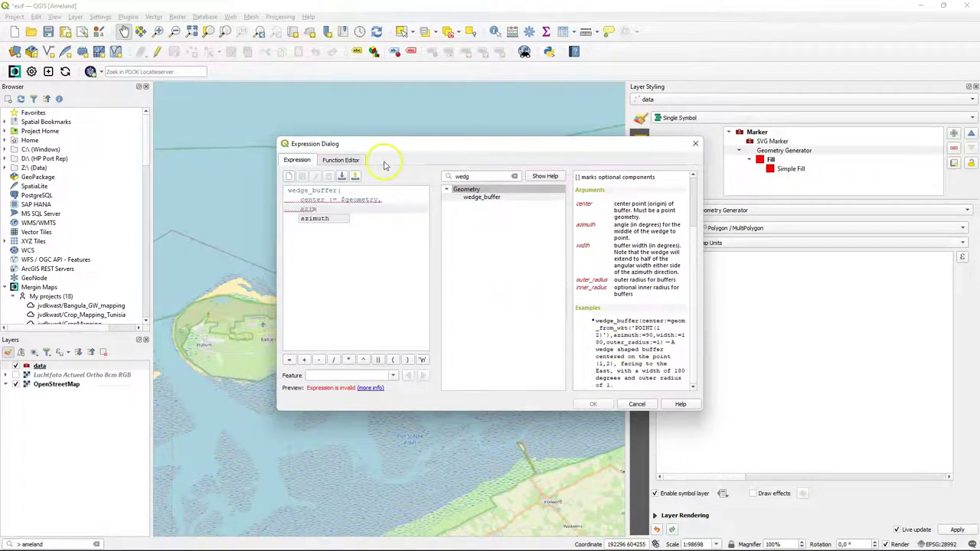
key("Return")
type(":=")
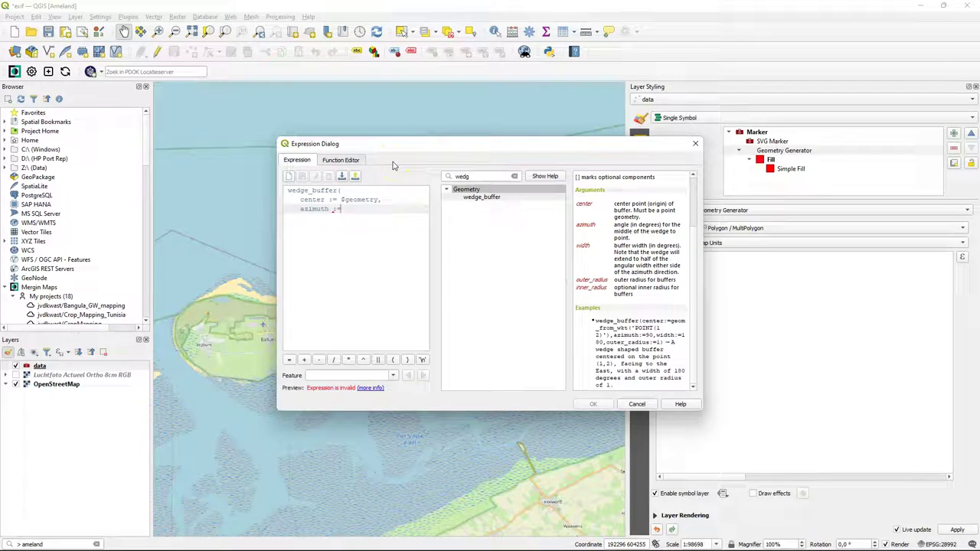
left_click(514, 176)
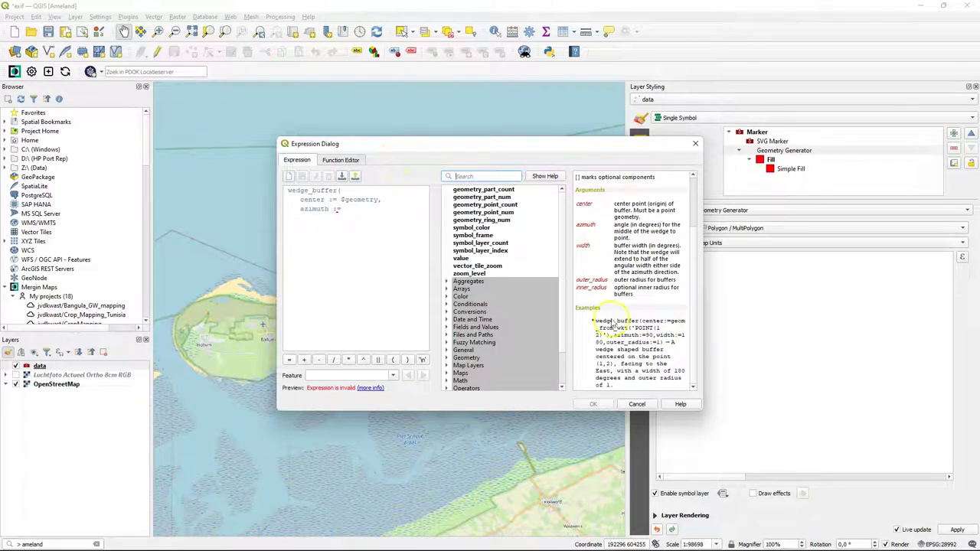
left_click(446, 328)
scroll(467, 352, "down", 1)
double_click(484, 376)
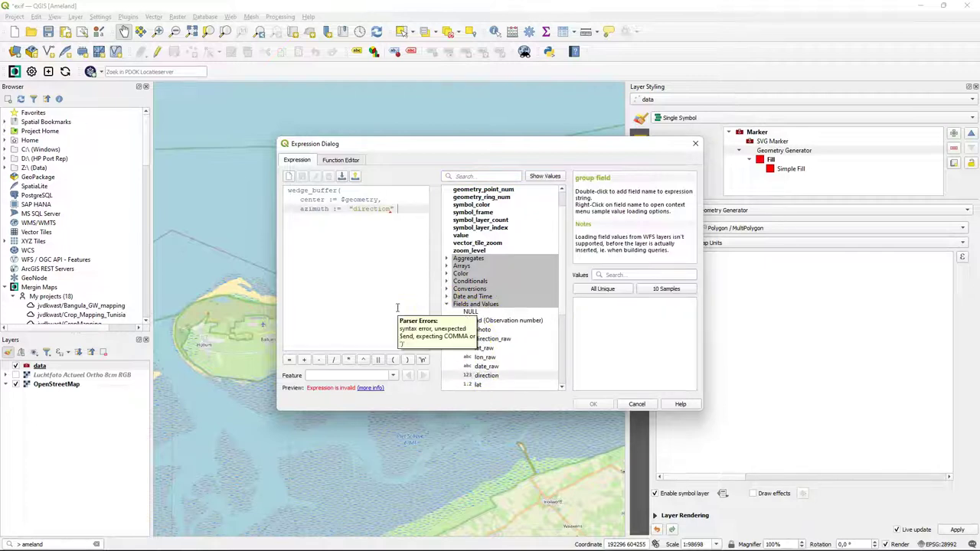
- Add width := 45 and outer_radius := 0.0008, then accept the expression
type(",")
key("Return")
type("width")
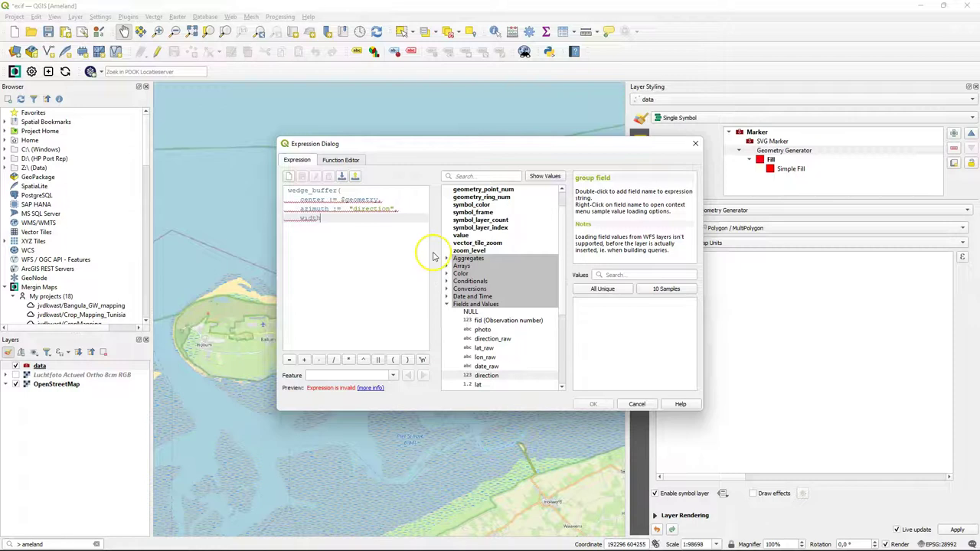
type(" := 45")
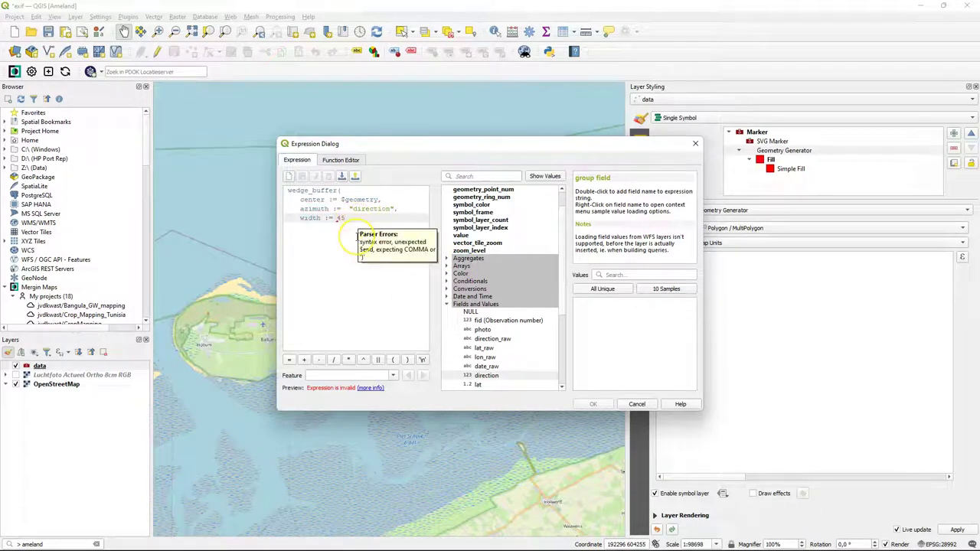
key("Return")
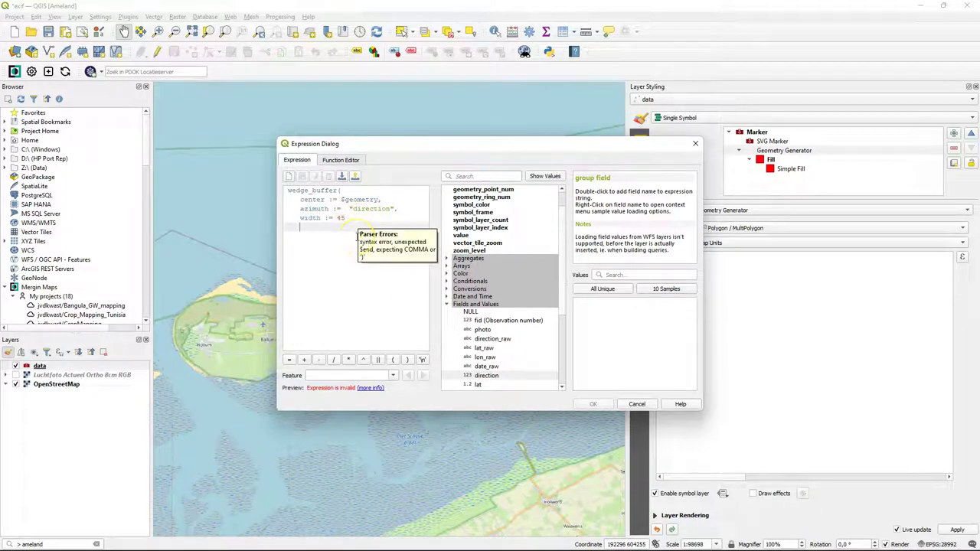
key("BackSpace")
type(",")
key("Return")
type("out")
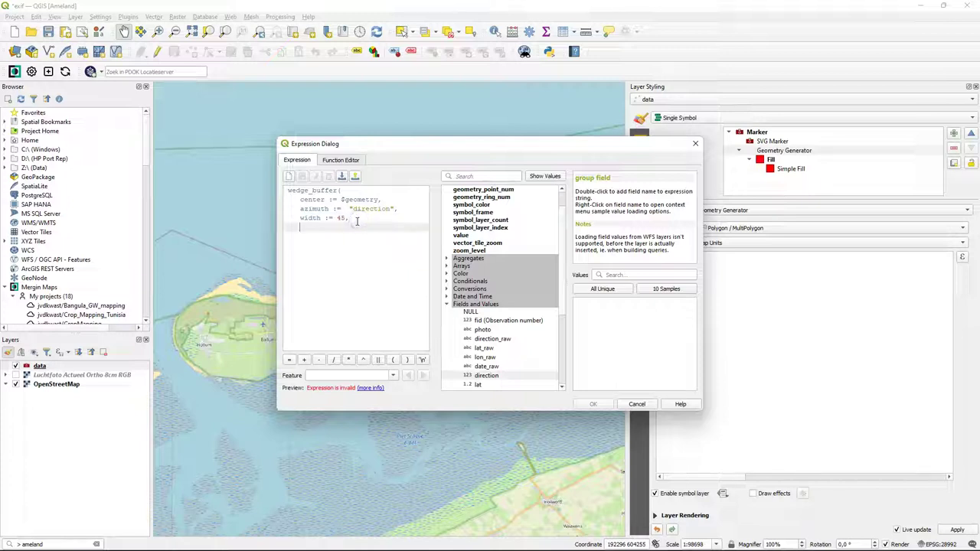
type("er_radius :=")
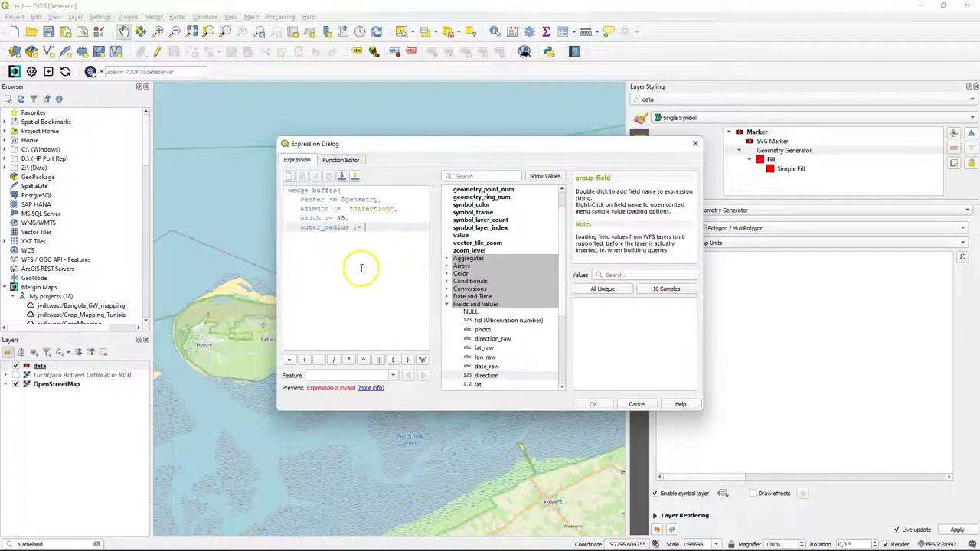
type(" 0,")
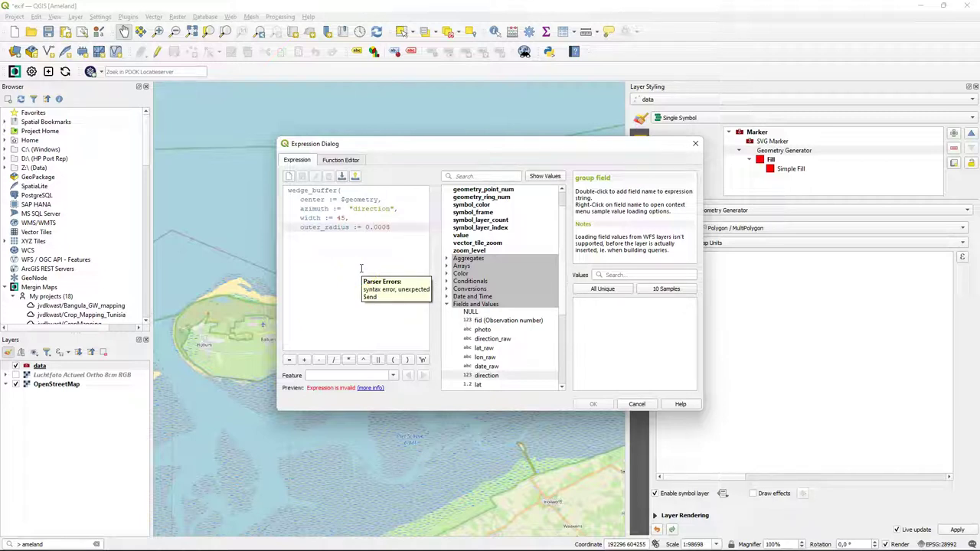
type(")")
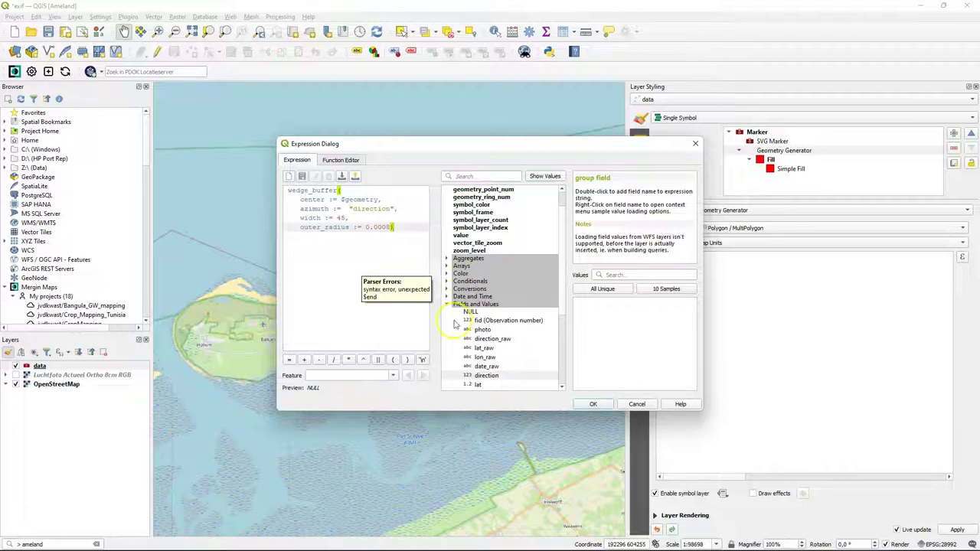
left_click(593, 404)
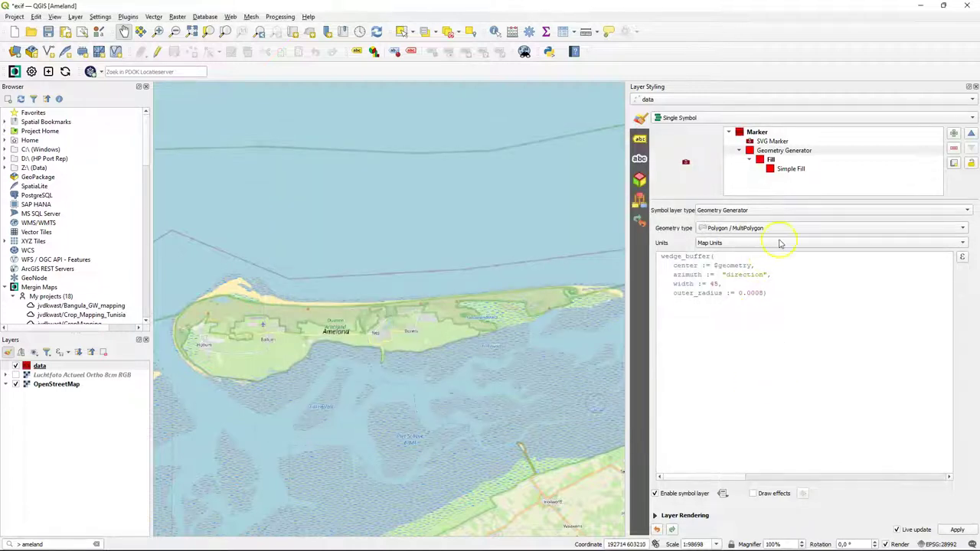
- Switch the wedge to a Shapeburst Fill whose first colour is red at about 65% opacity
left_click(770, 159)
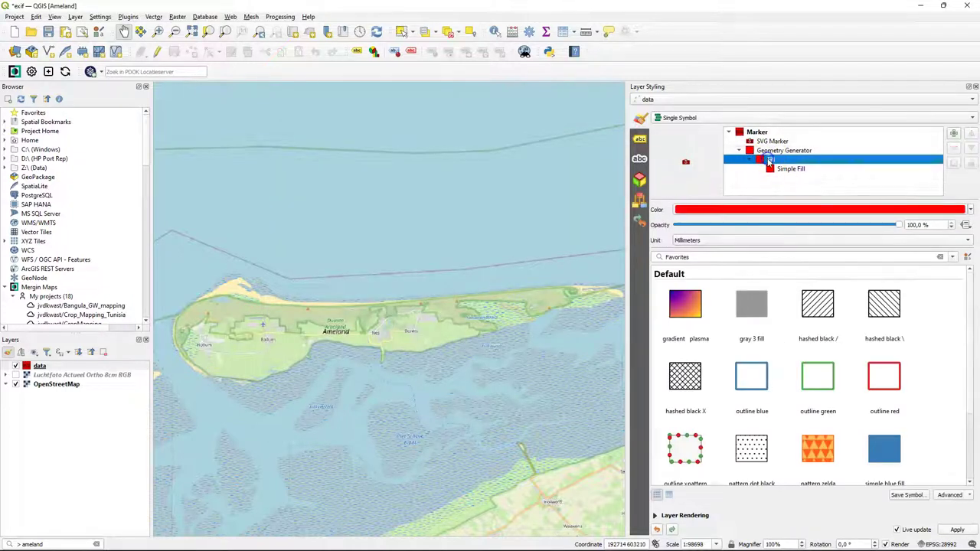
left_click(786, 169)
left_click(763, 211)
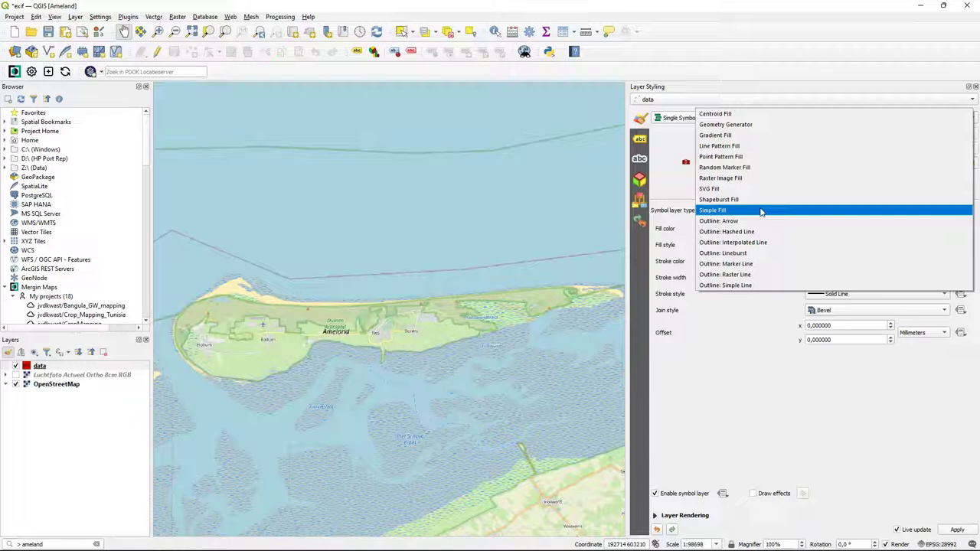
left_click(754, 200)
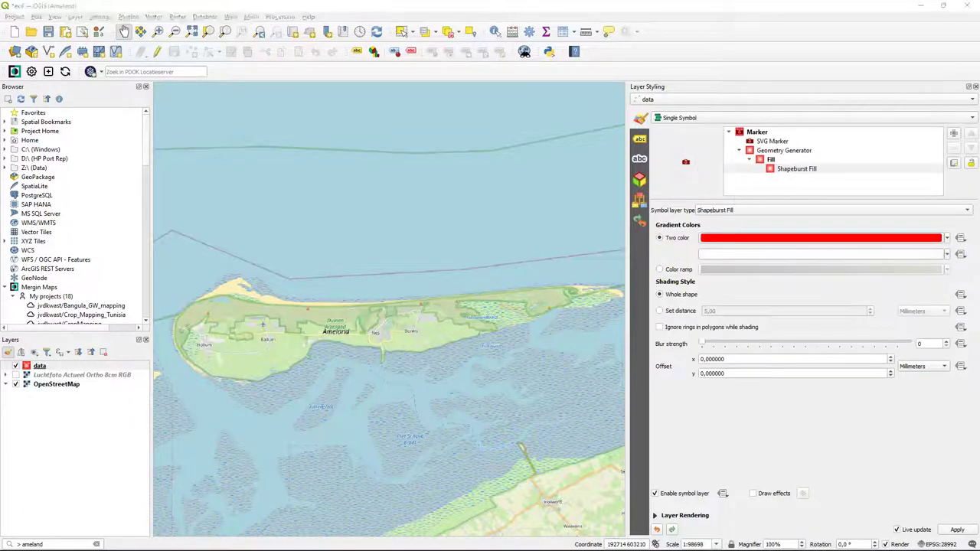
left_click(729, 241)
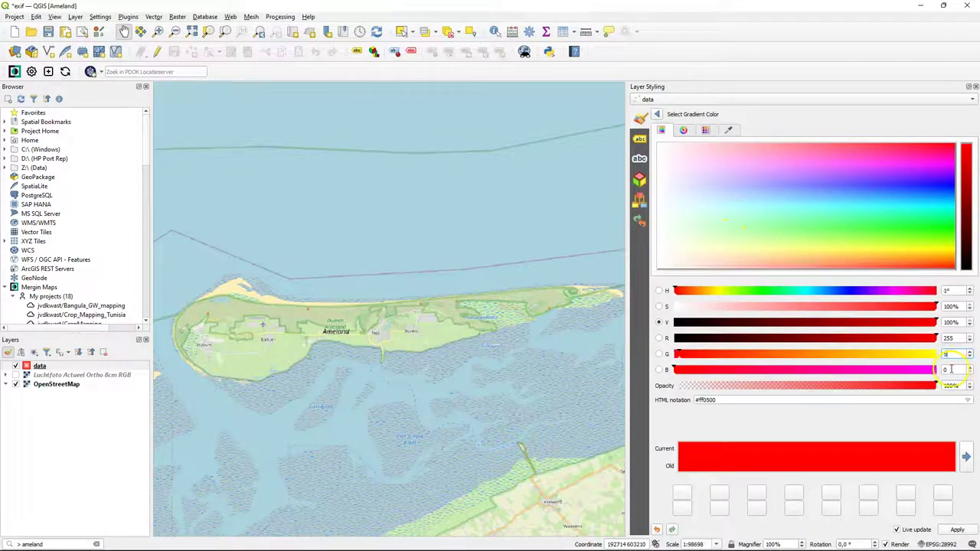
type("5")
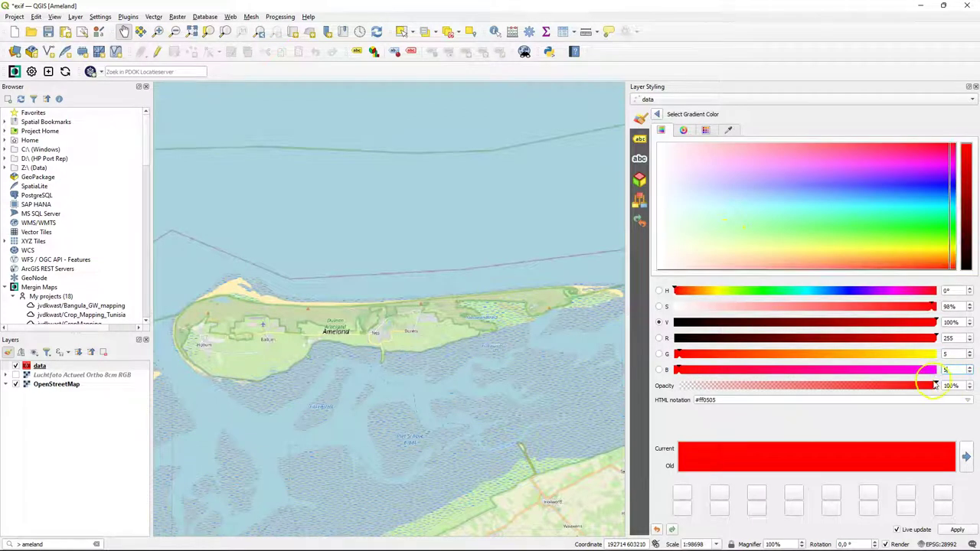
left_click(930, 385)
left_click_drag(930, 385, 848, 384)
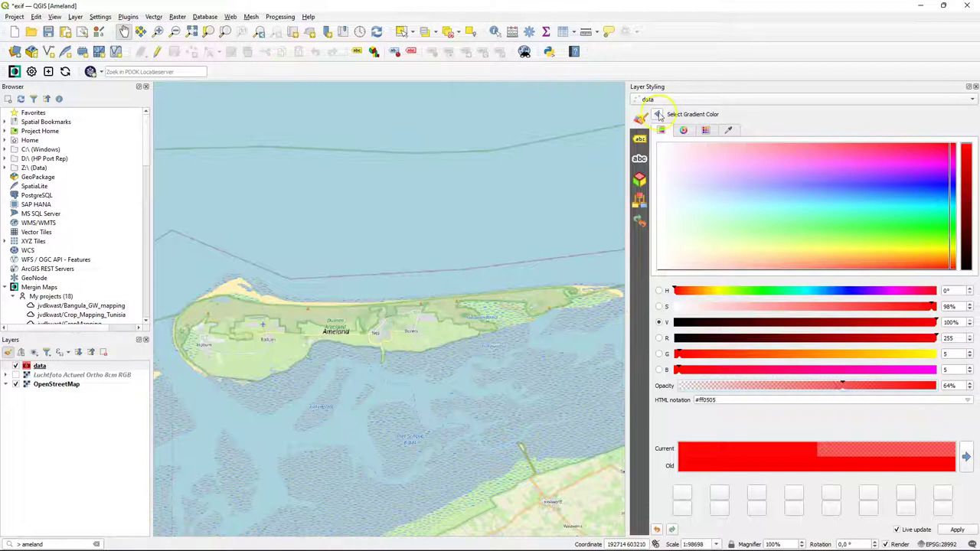
left_click(656, 114)
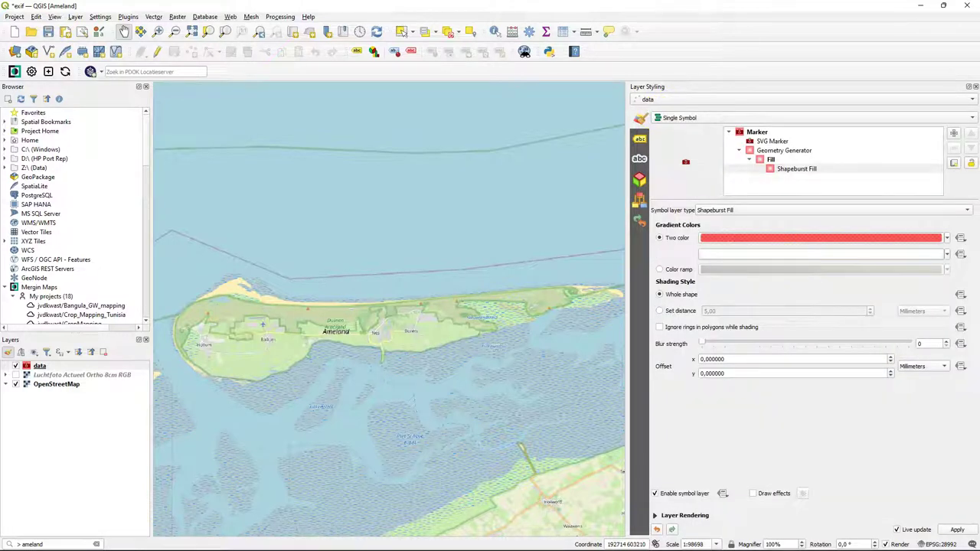
- Make the second colour transparent and shade over a set 5 mm distance with blur strength 10
left_click(904, 255)
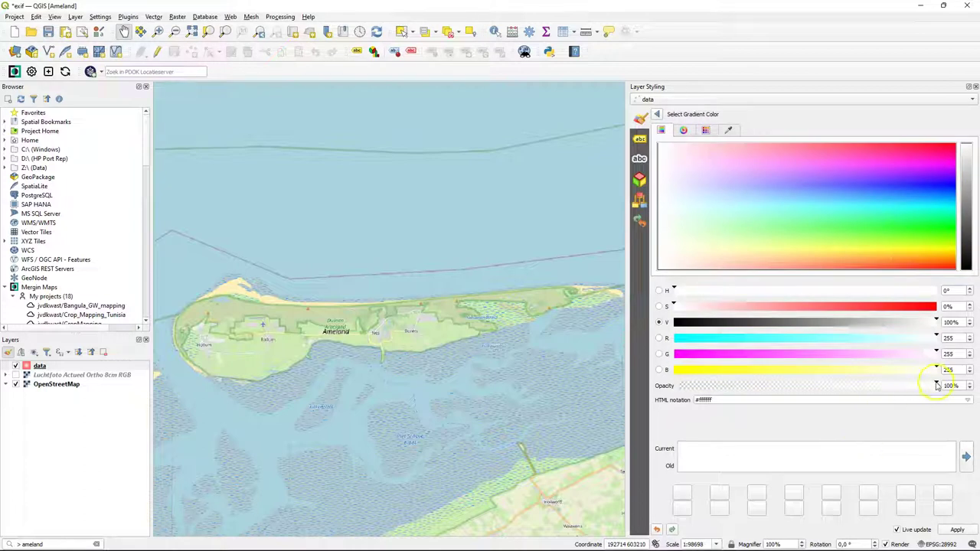
left_click_drag(936, 385, 673, 380)
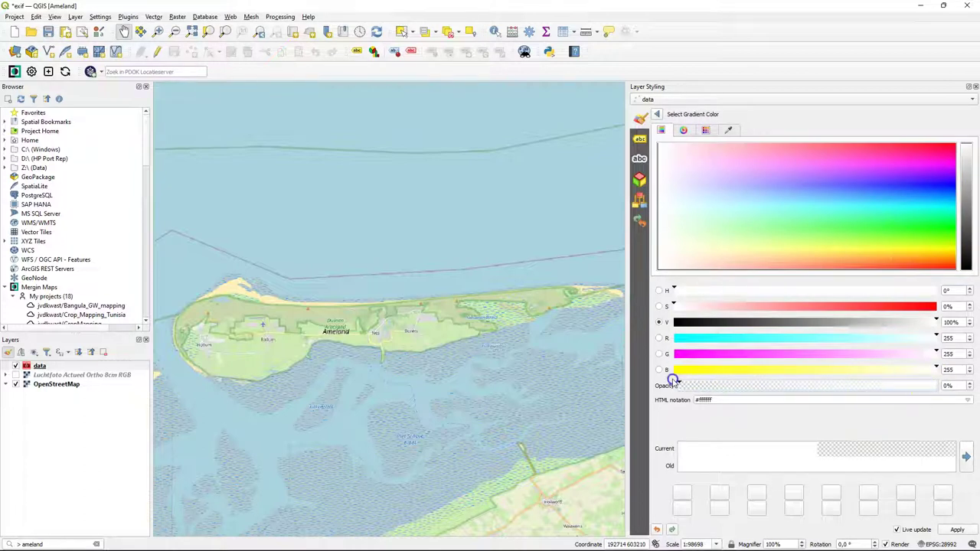
left_click(657, 114)
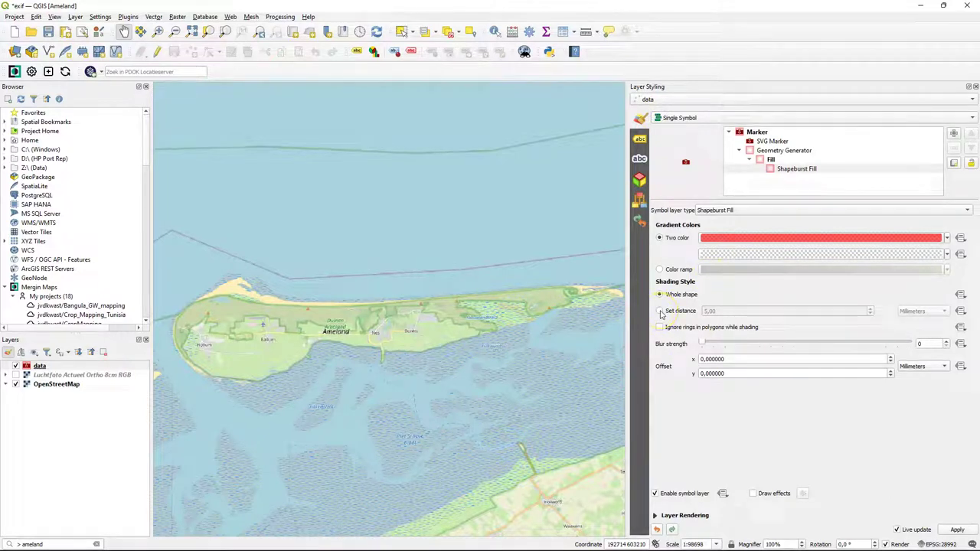
left_click(660, 312)
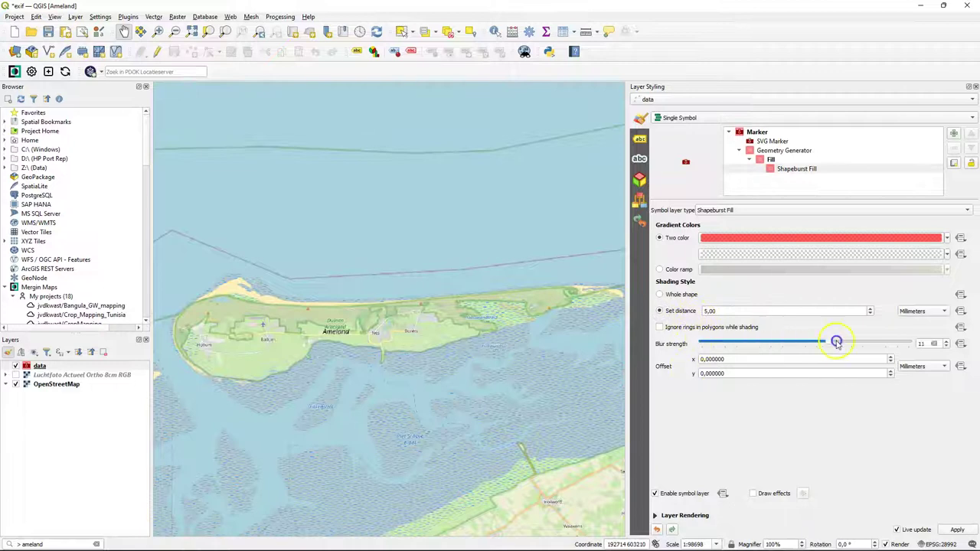
left_click_drag(837, 344, 799, 345)
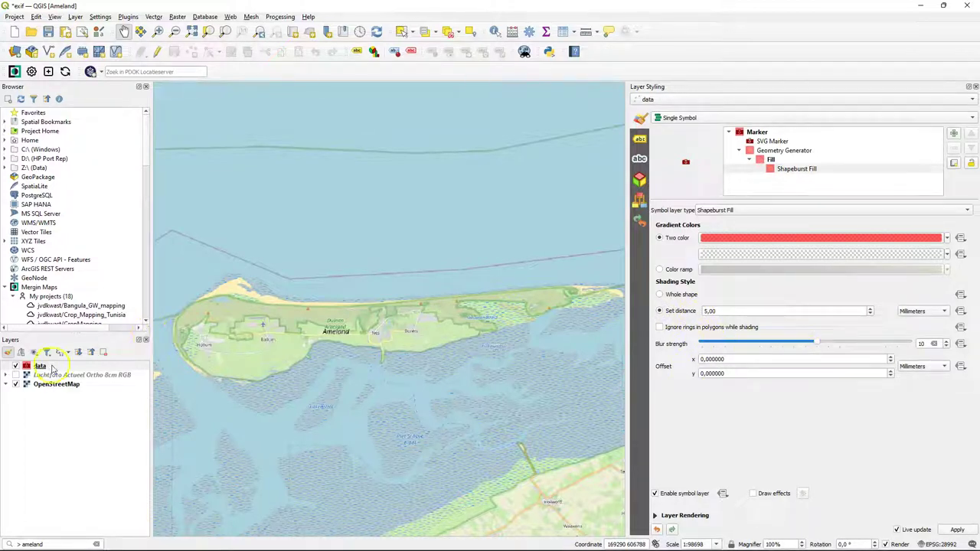
- Place a test observation point in Buren on the data layer with direction 83
left_click(157, 51)
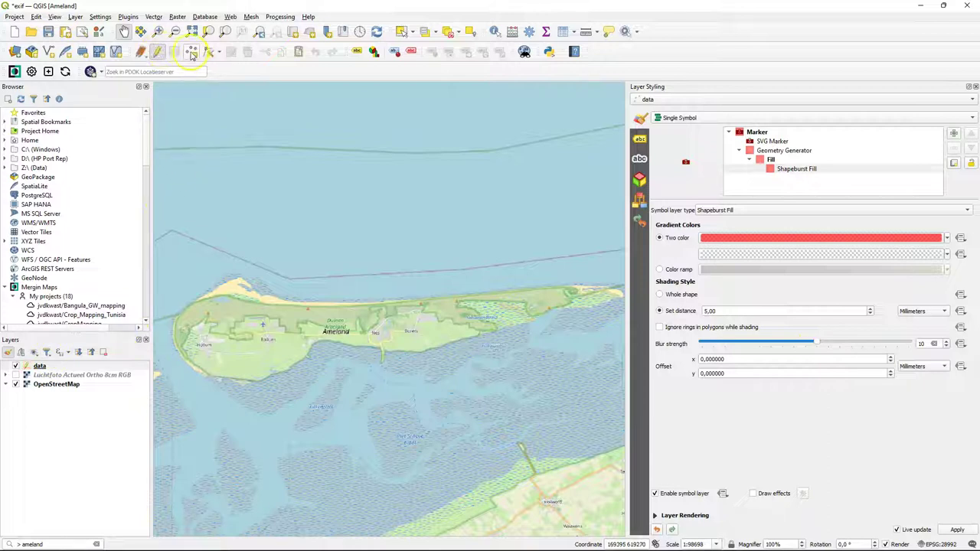
scroll(398, 322, "up", 4)
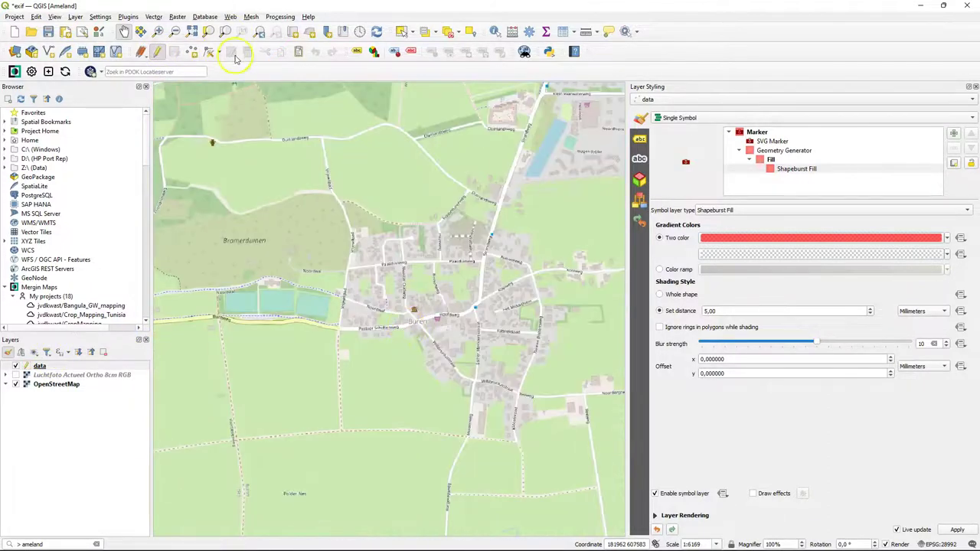
left_click(192, 52)
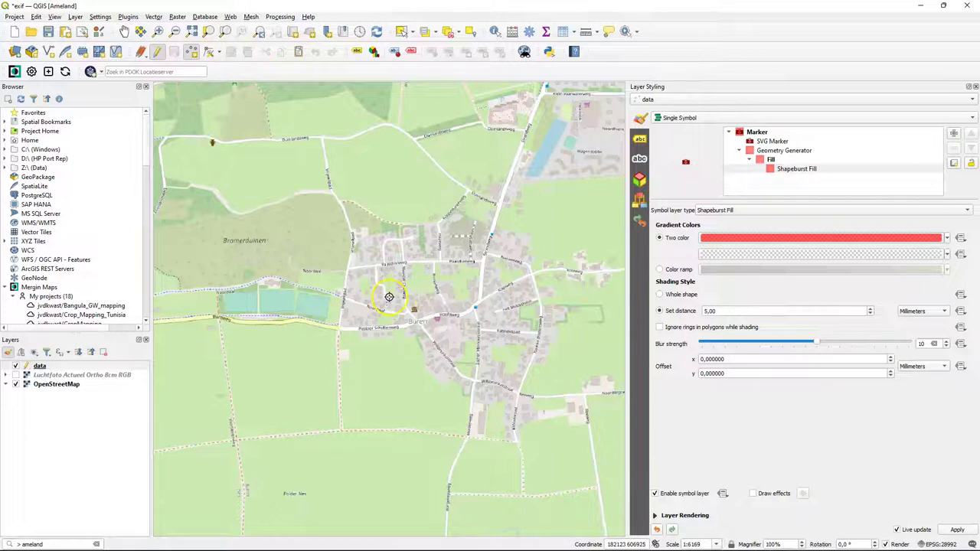
left_click(389, 296)
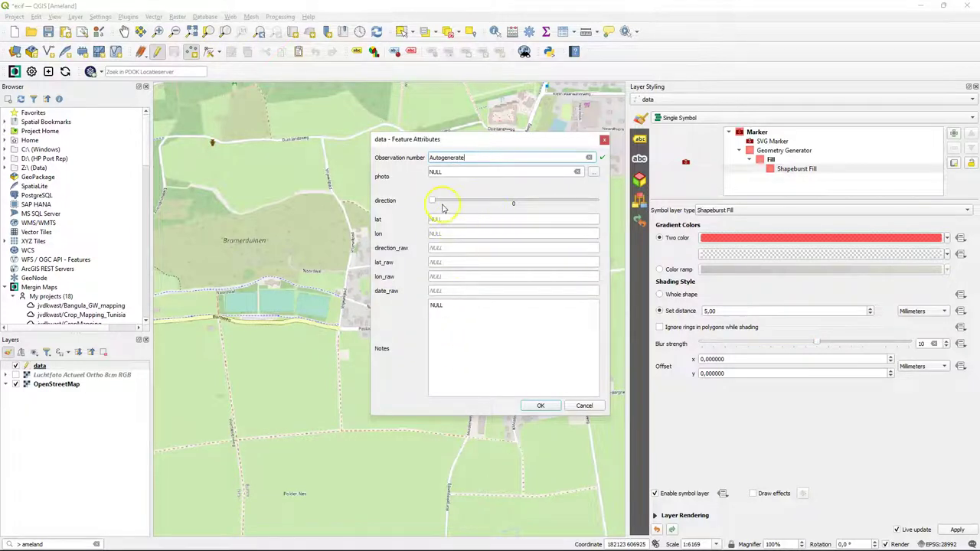
left_click_drag(433, 200, 470, 200)
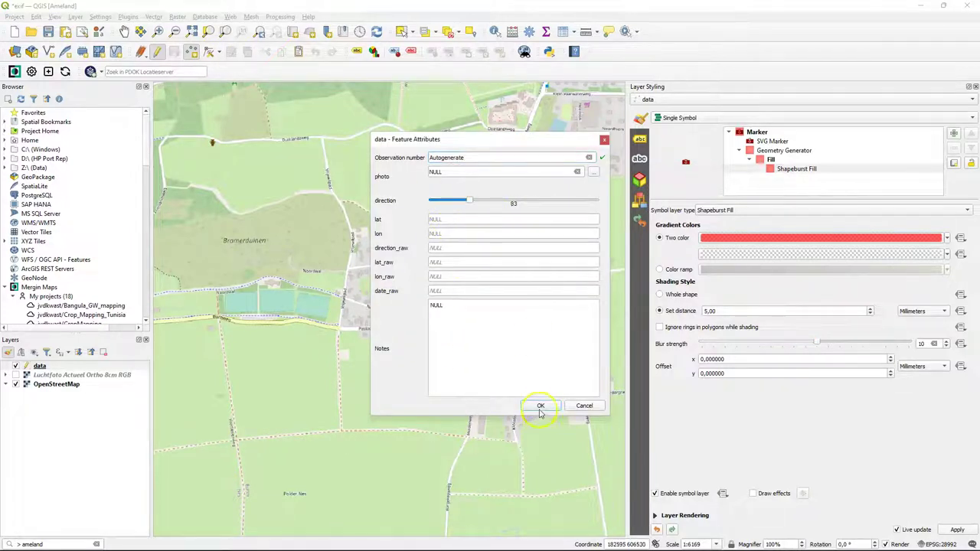
left_click(540, 408)
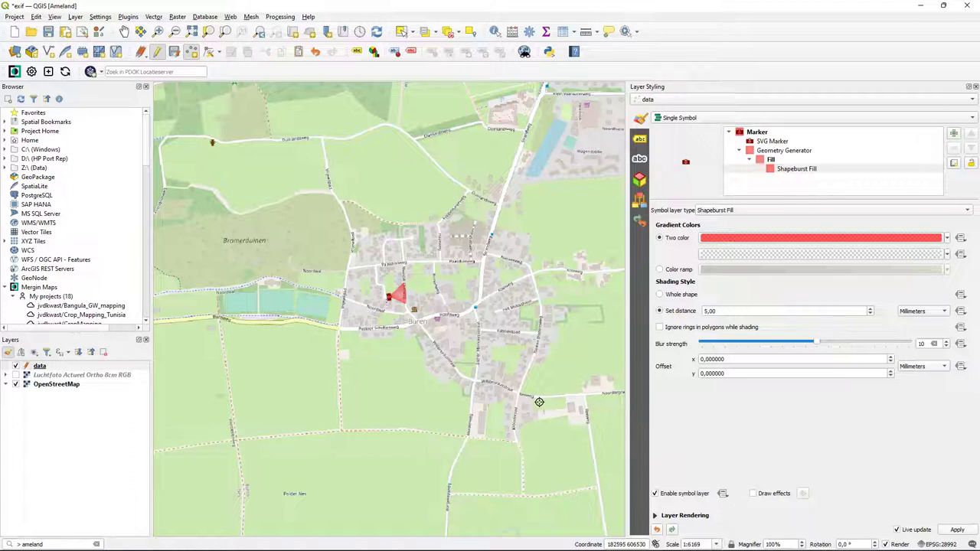
scroll(321, 303, "up", 1)
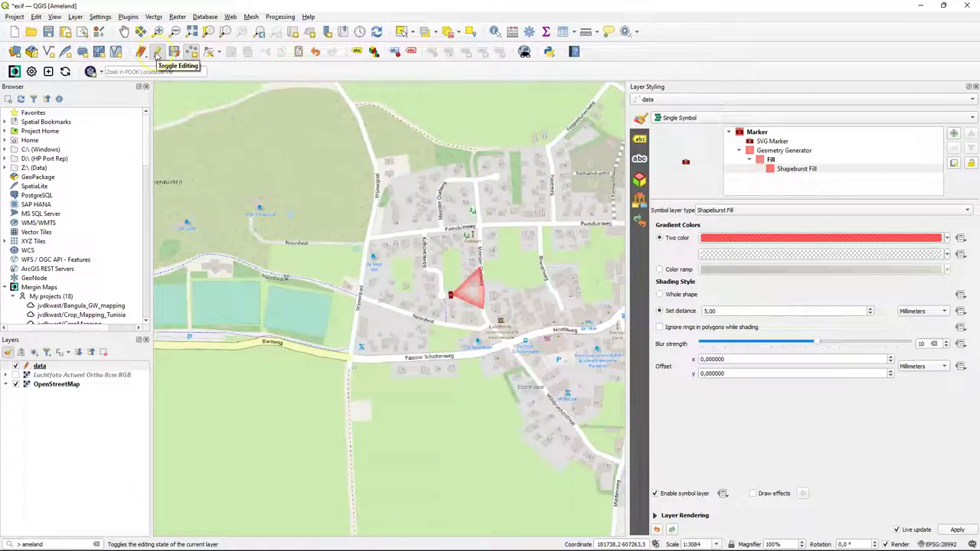
- Stop editing the data layer, discard the triangle edit, and run a Mergin Maps sync of Ameland
left_click(157, 53)
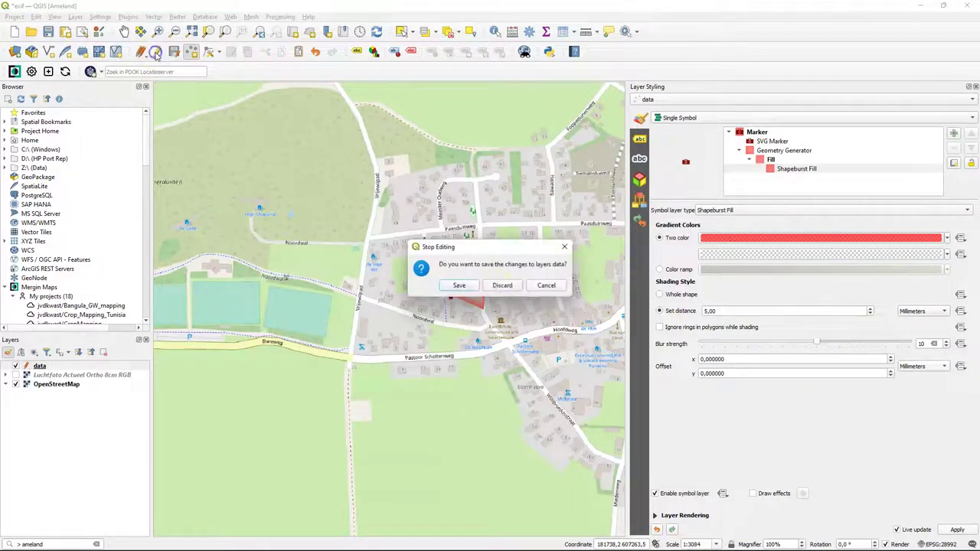
left_click(502, 282)
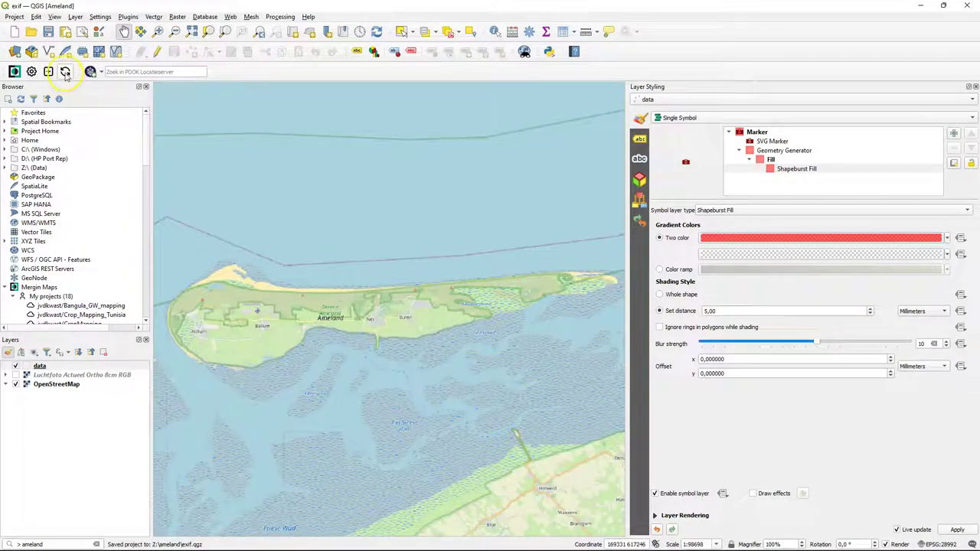
left_click(65, 73)
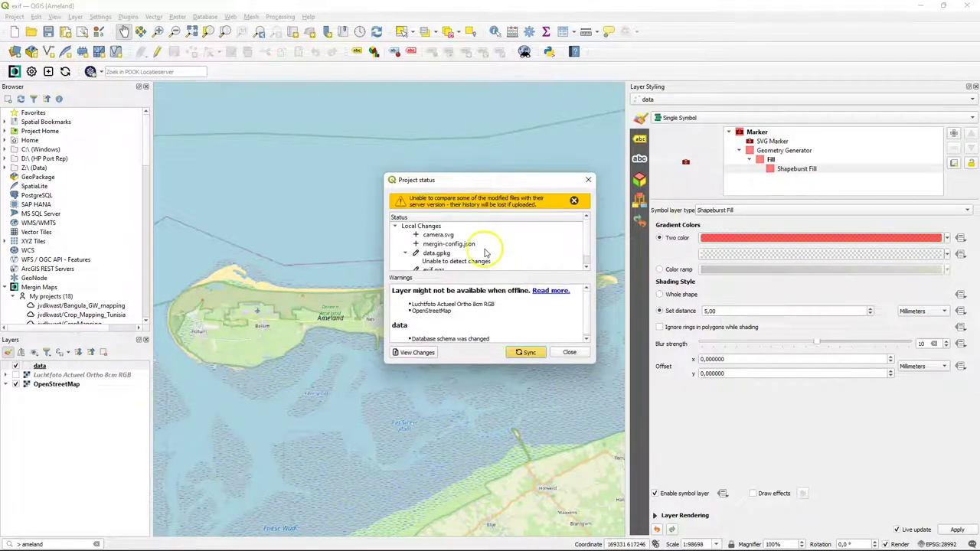
scroll(444, 253, "down", 1)
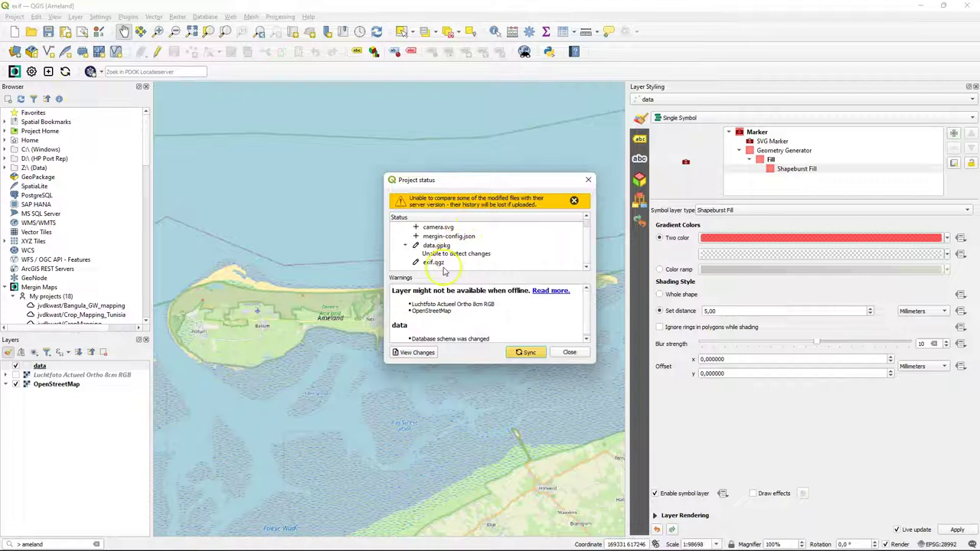
left_click(528, 353)
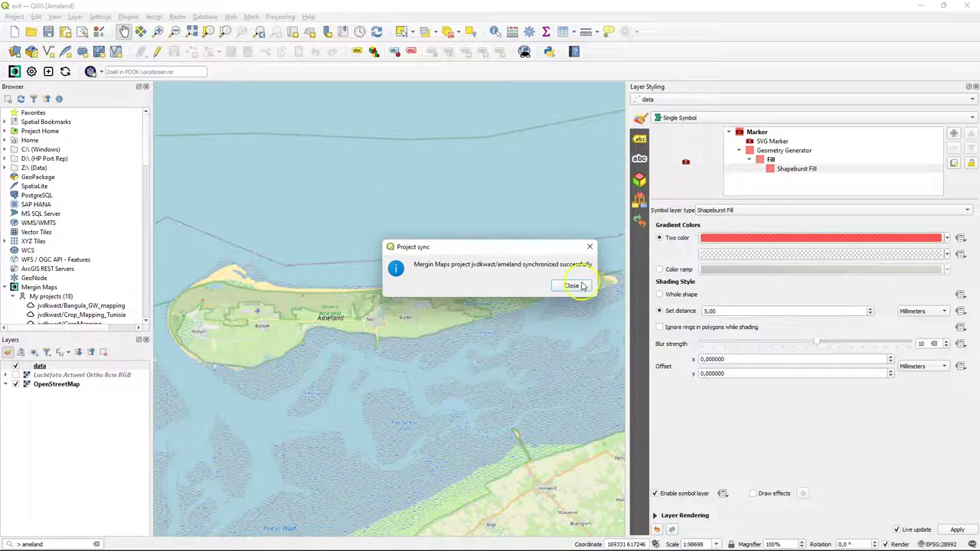
left_click(576, 285)
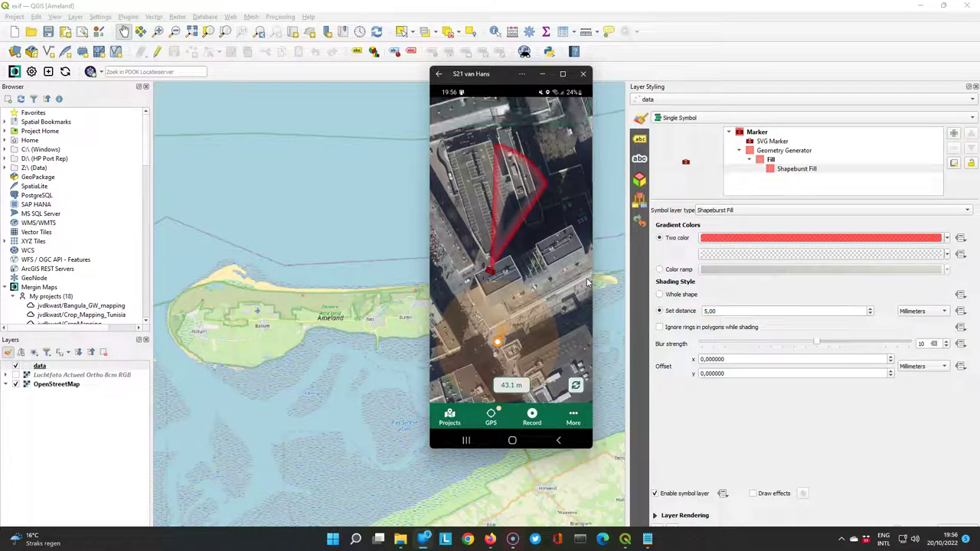
- Sync Ameland from Mergin Maps Project status to download the phone's photo and data
left_click(65, 72)
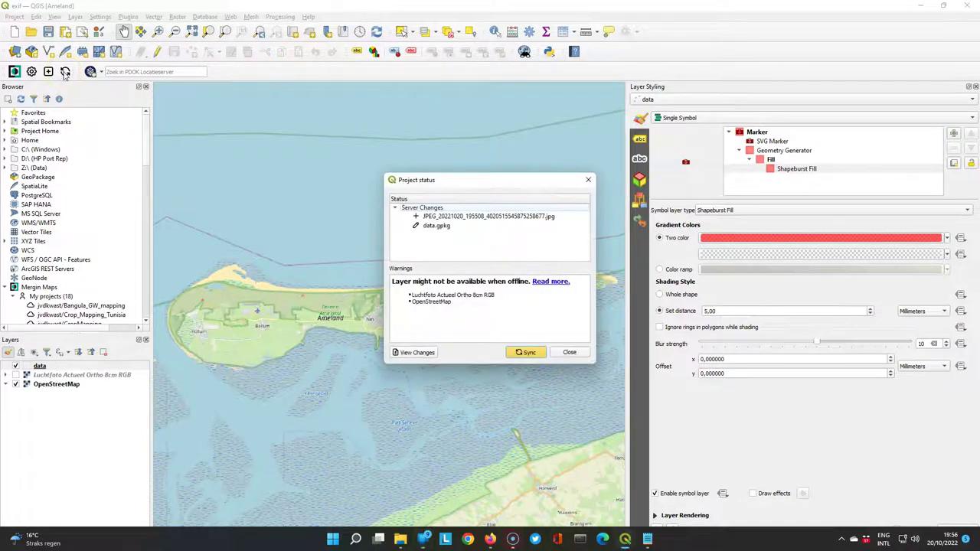
left_click(531, 355)
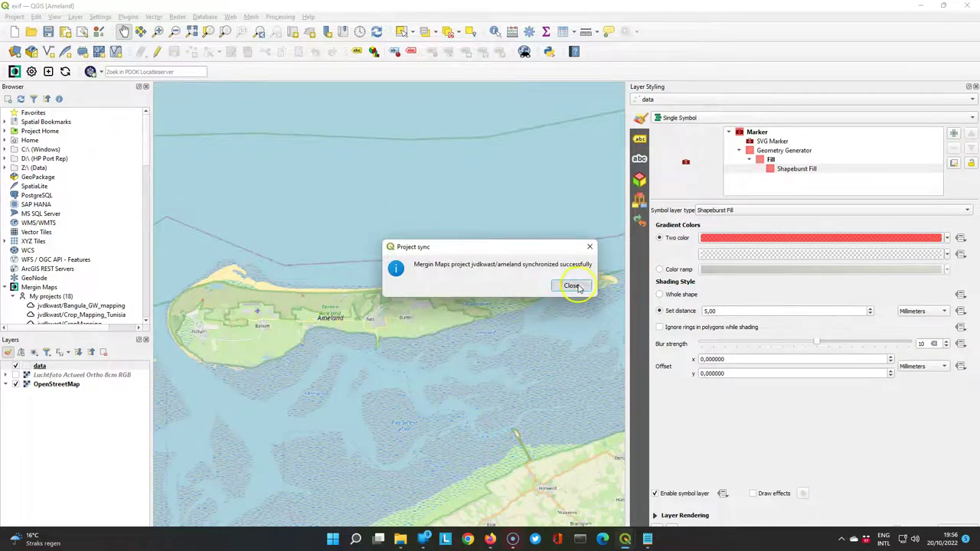
left_click(571, 285)
- Open the data layer's attribute table in form view, select the observation and centre the map on it
right_click(42, 366)
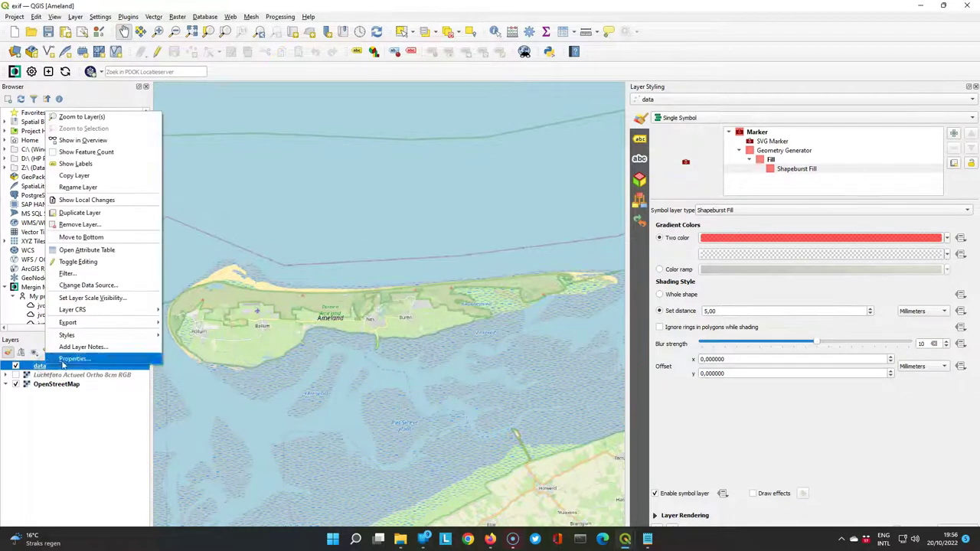
left_click(94, 249)
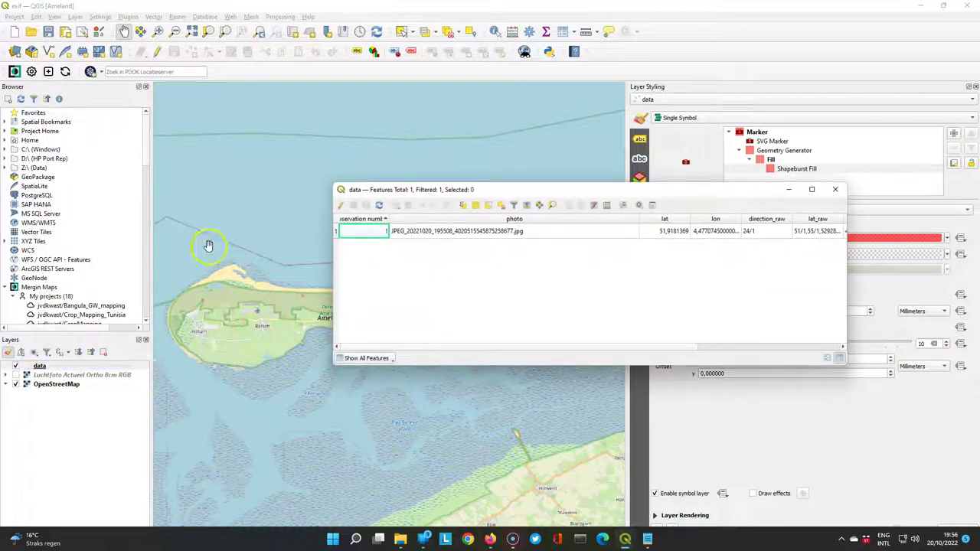
left_click(827, 358)
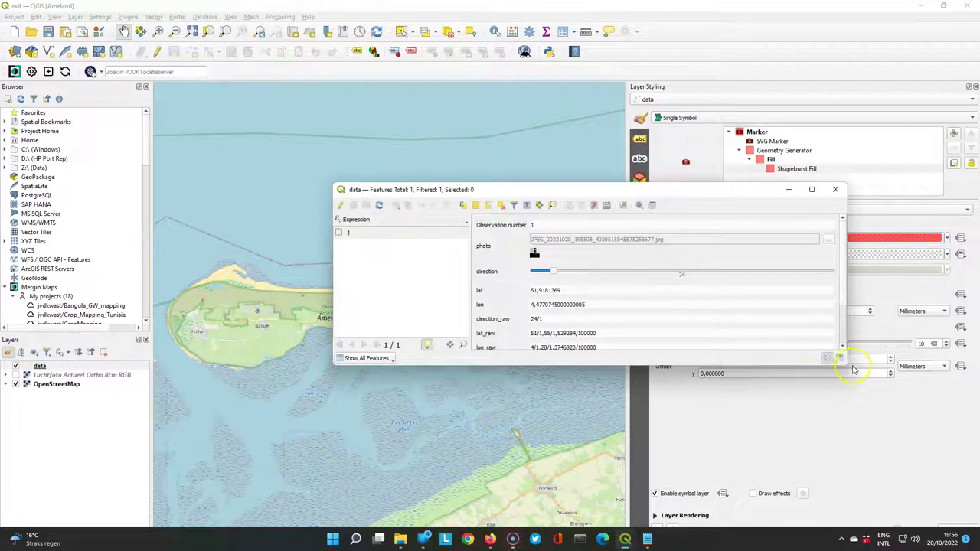
left_click_drag(844, 370, 891, 510)
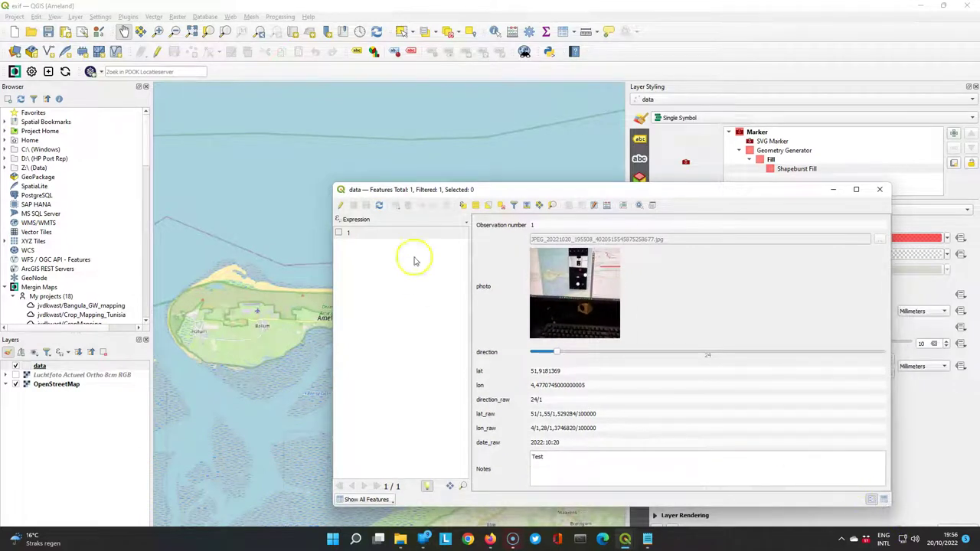
left_click(882, 192)
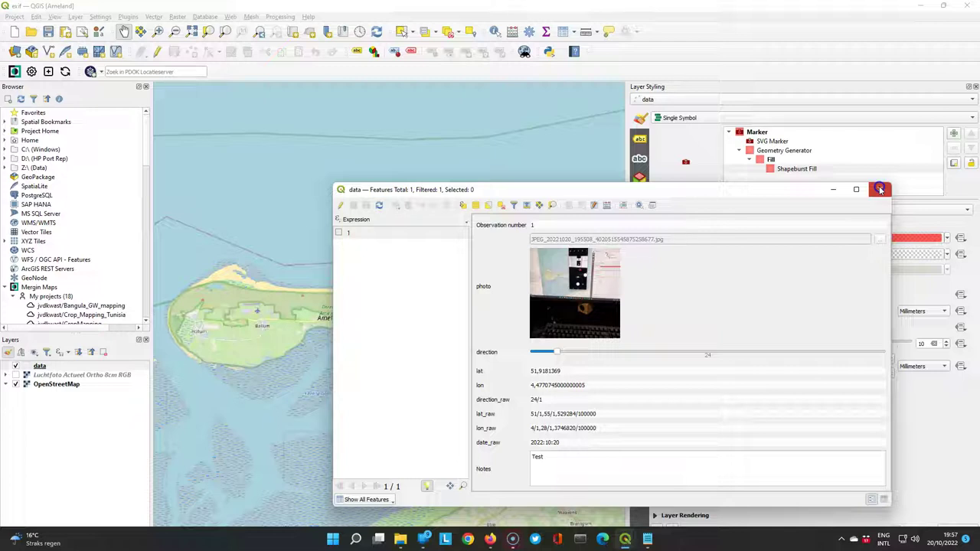
left_click(341, 234)
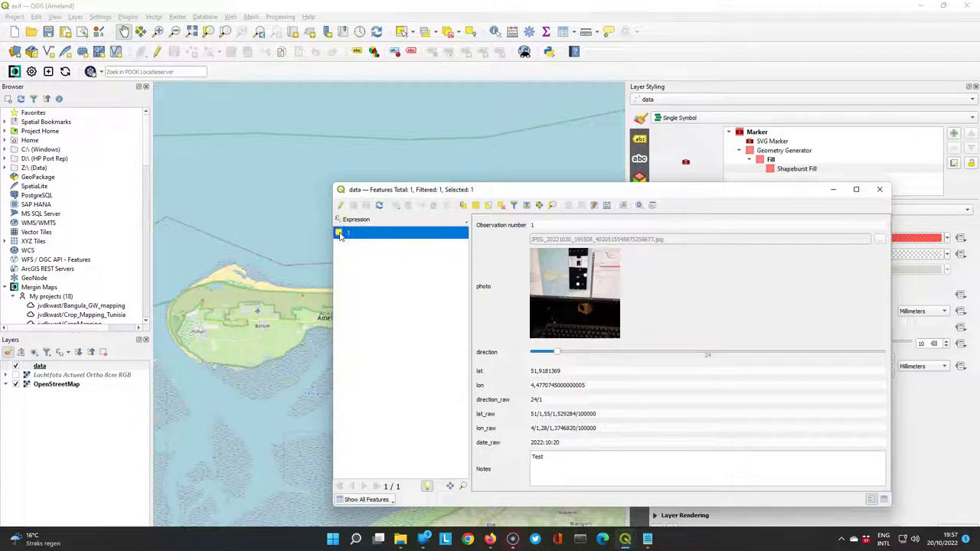
left_click(552, 205)
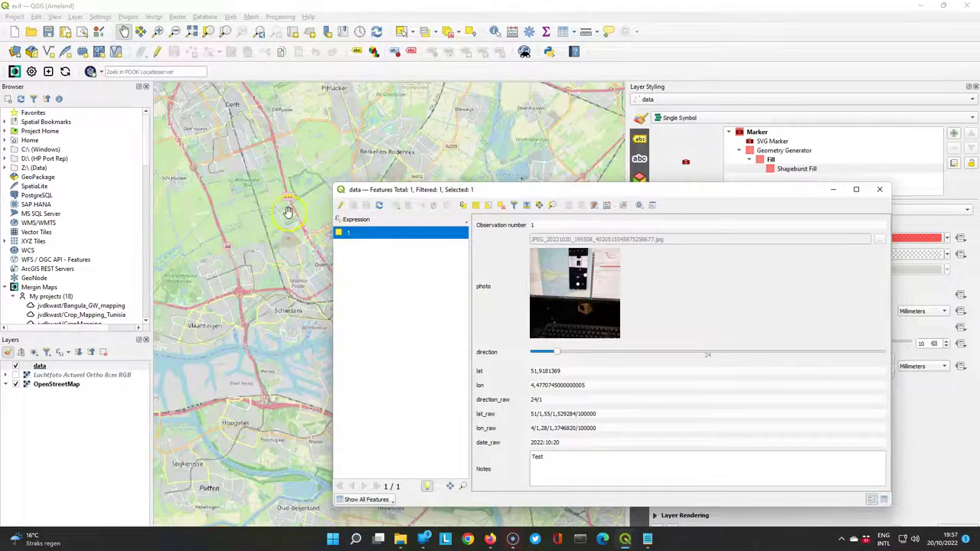
- Clear the selection, zoom in on the red direction wedge in Rotterdam, and close the form
left_click_drag(695, 190, 802, 173)
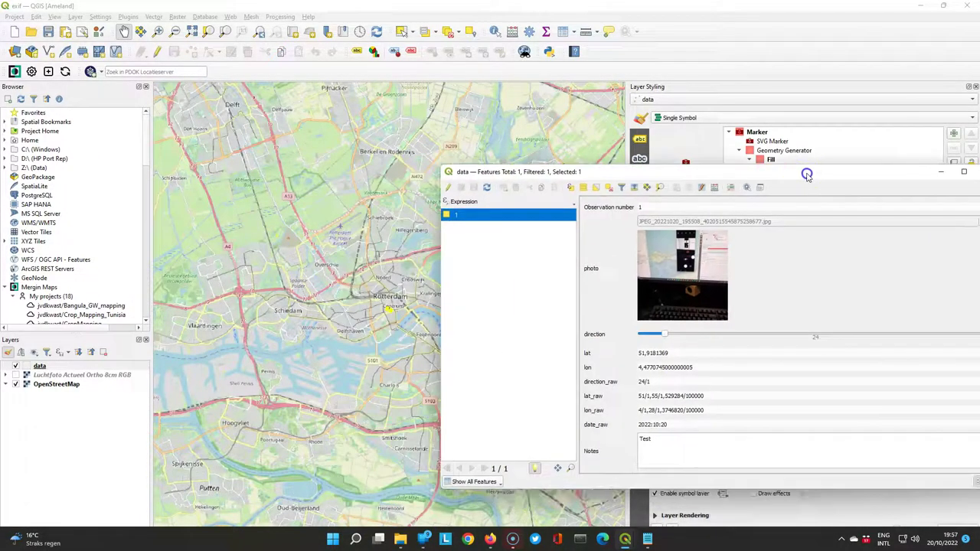
left_click(609, 189)
scroll(387, 306, "up", 2)
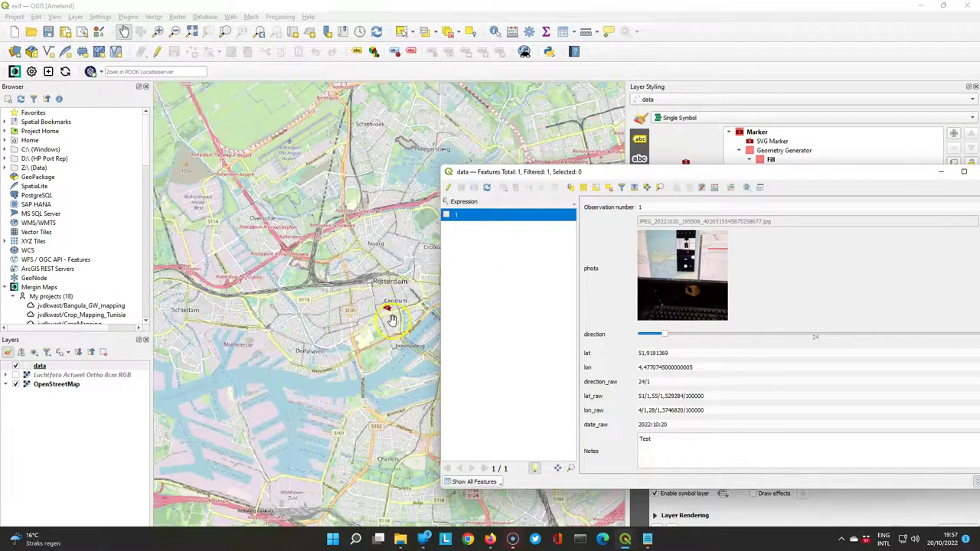
scroll(382, 288, "up", 3)
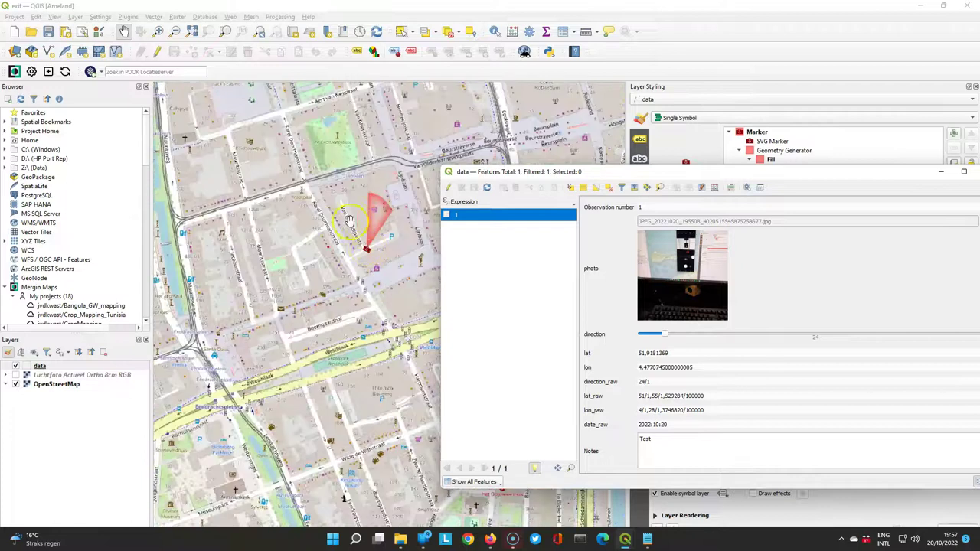
left_click_drag(349, 221, 304, 306)
scroll(305, 306, "up", 1)
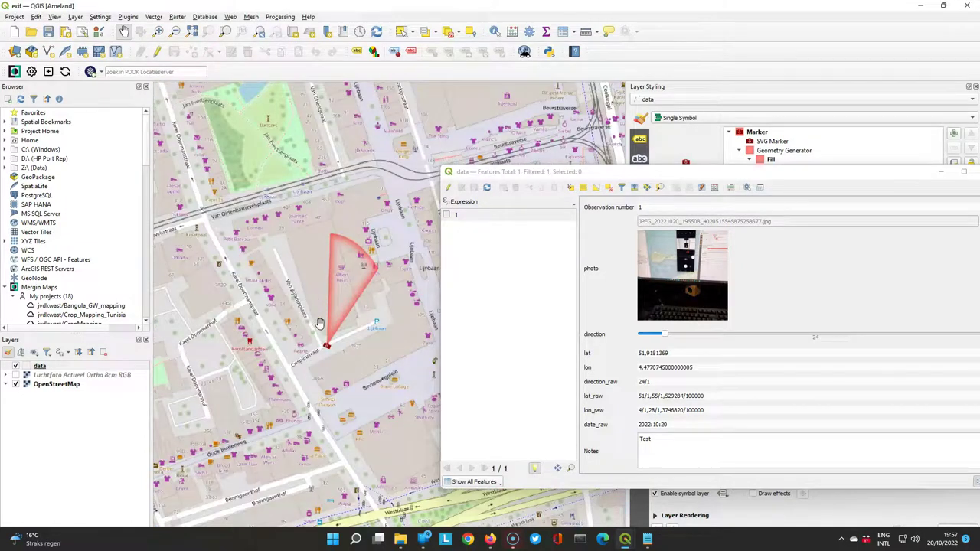
left_click_drag(740, 171, 571, 159)
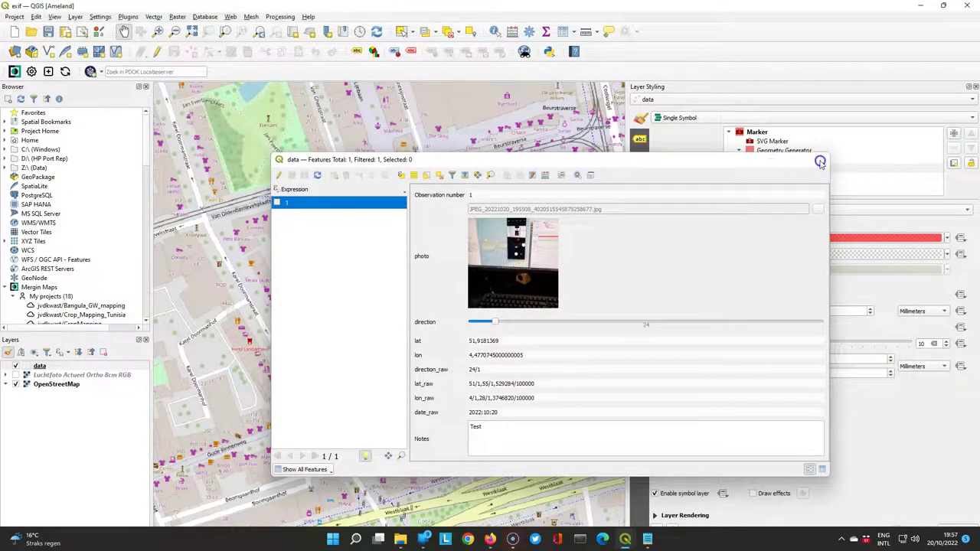
left_click(820, 162)
left_click(40, 366)
- In the data layer's Attributes Form, delete lat_raw, lon_raw and date_raw from Form Layout and apply
right_click(73, 367)
left_click(73, 367)
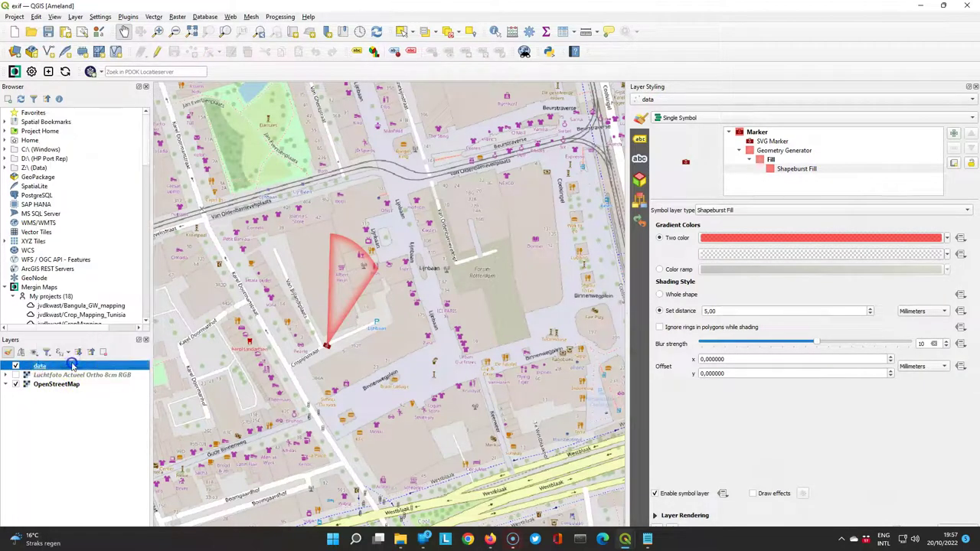
left_click_drag(483, 148, 491, 164)
left_click(584, 134)
left_click(491, 164)
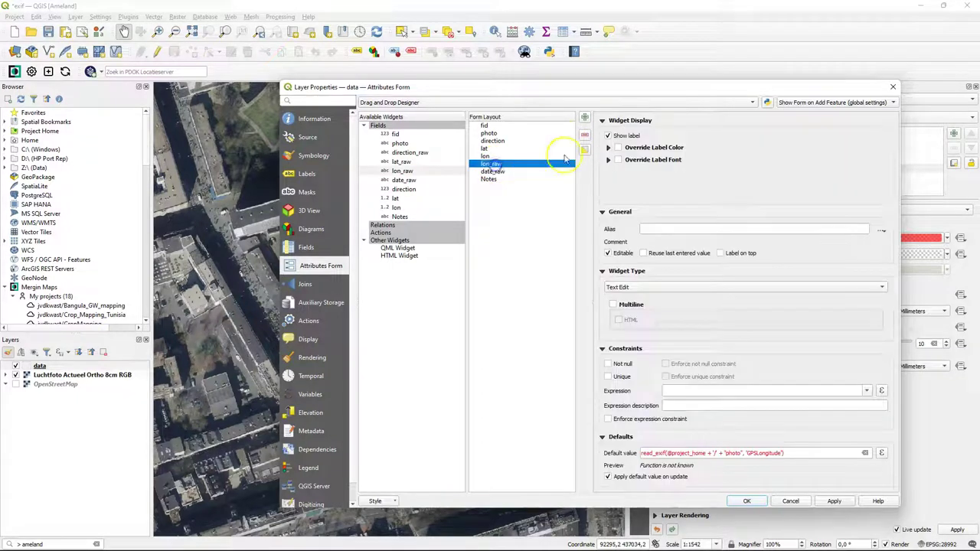
left_click(584, 135)
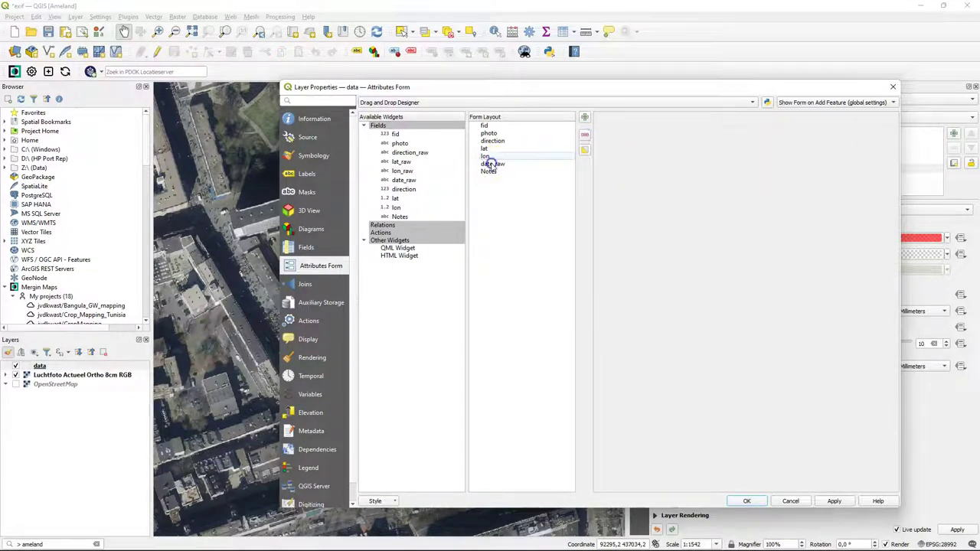
left_click(584, 135)
left_click(488, 163)
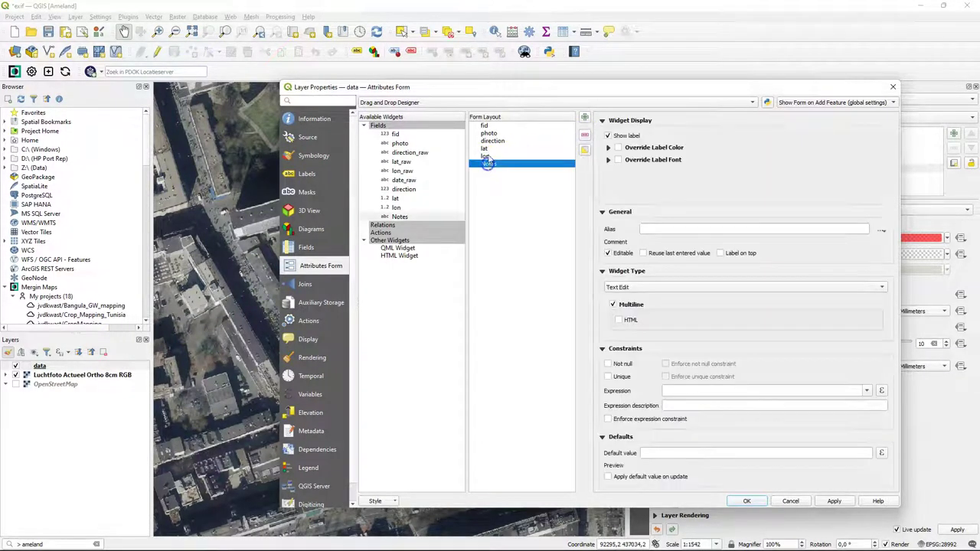
left_click(490, 141)
left_click(489, 133)
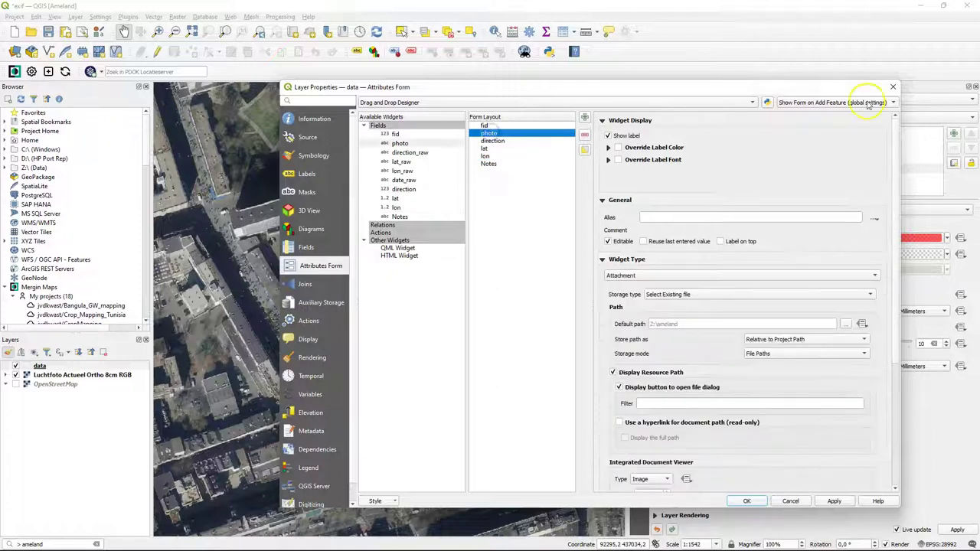
left_click(748, 501)
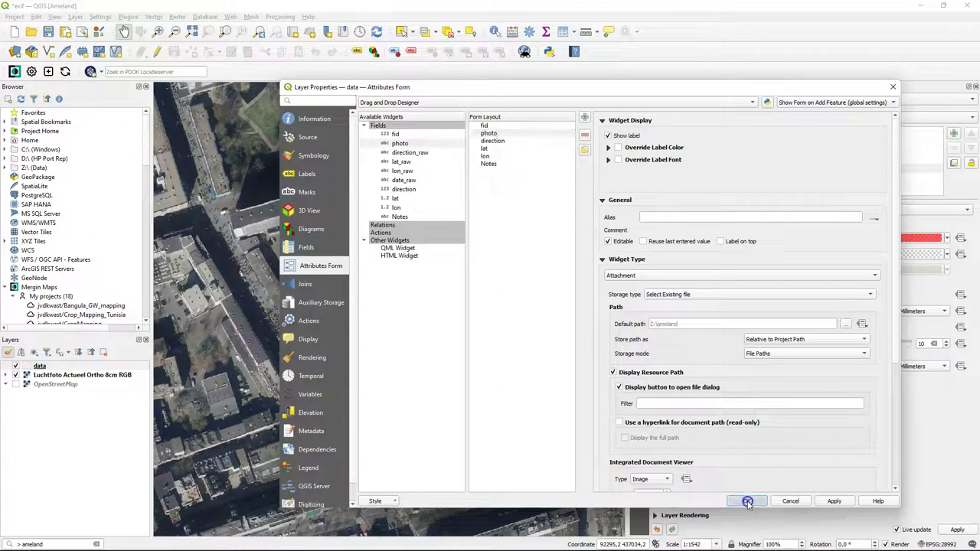
- From the attribute table in edit mode, add a new field named Date of type date & time
right_click(40, 366)
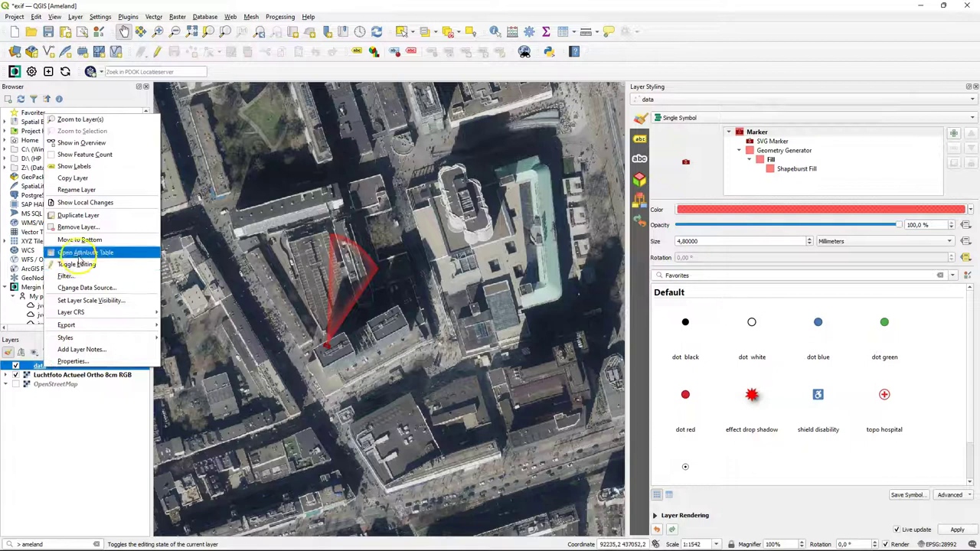
left_click(79, 252)
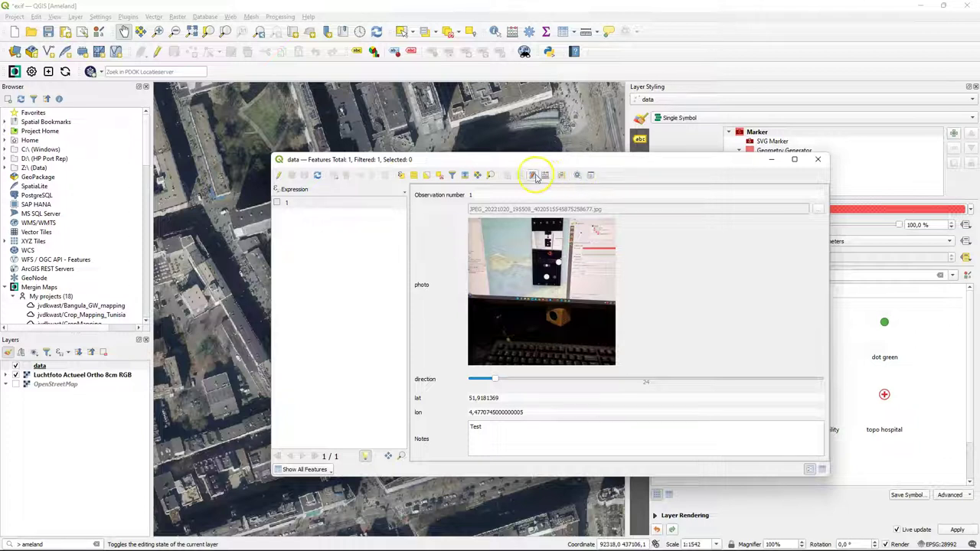
left_click(534, 175)
left_click(506, 175)
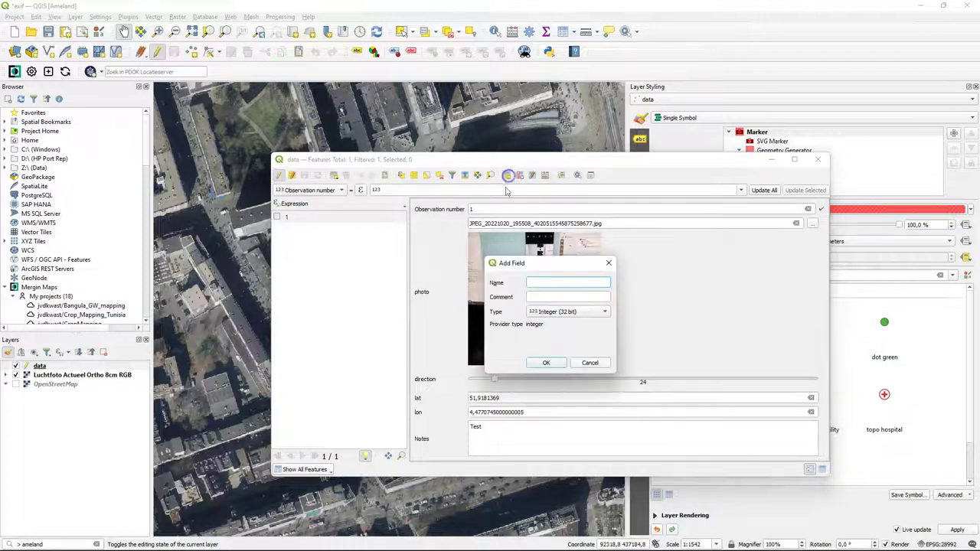
type("Date")
left_click(564, 311)
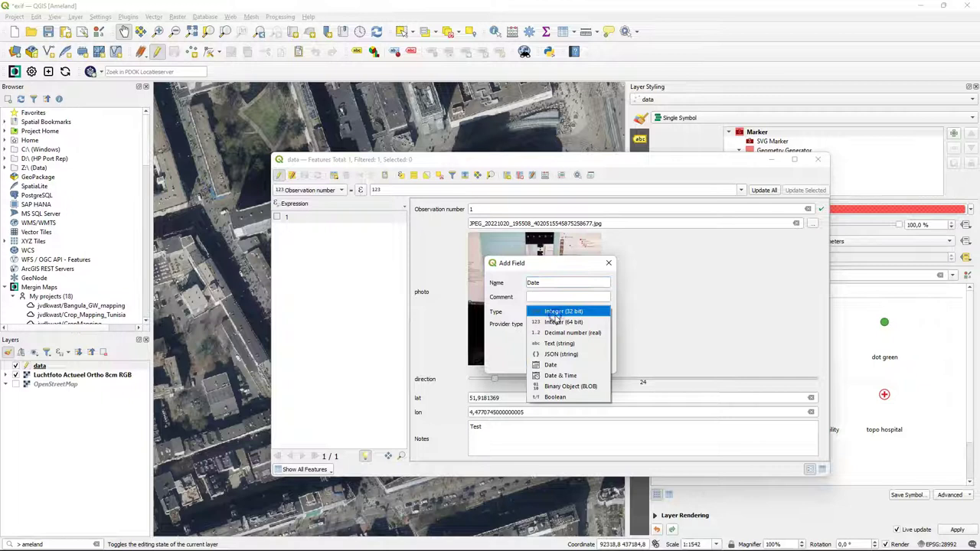
left_click(564, 376)
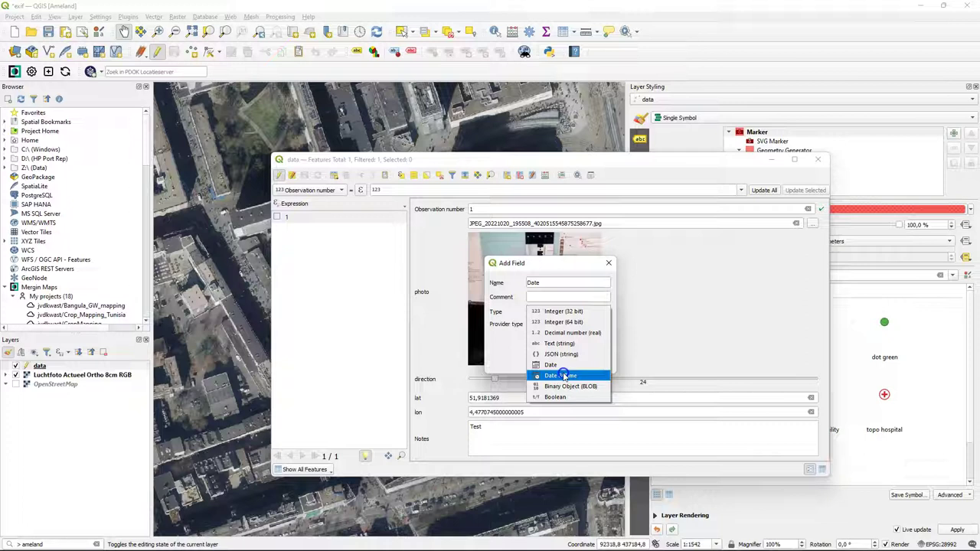
left_click(560, 364)
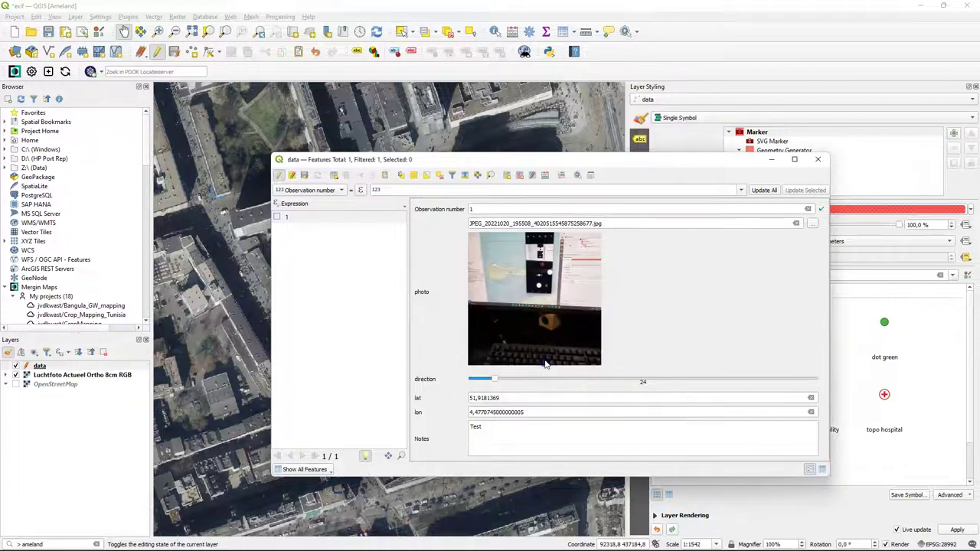
- Close the feature form and stop editing the data layer
left_click(818, 159)
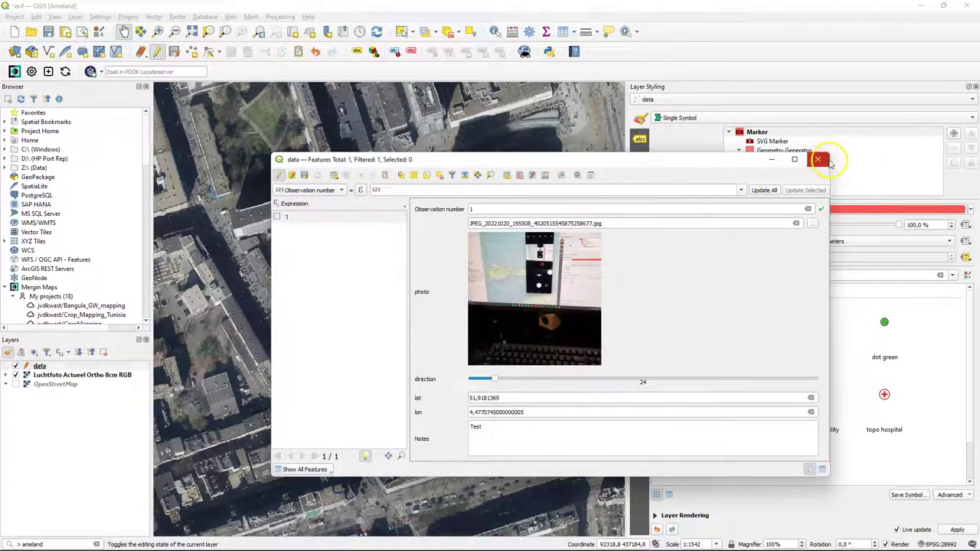
left_click(48, 366)
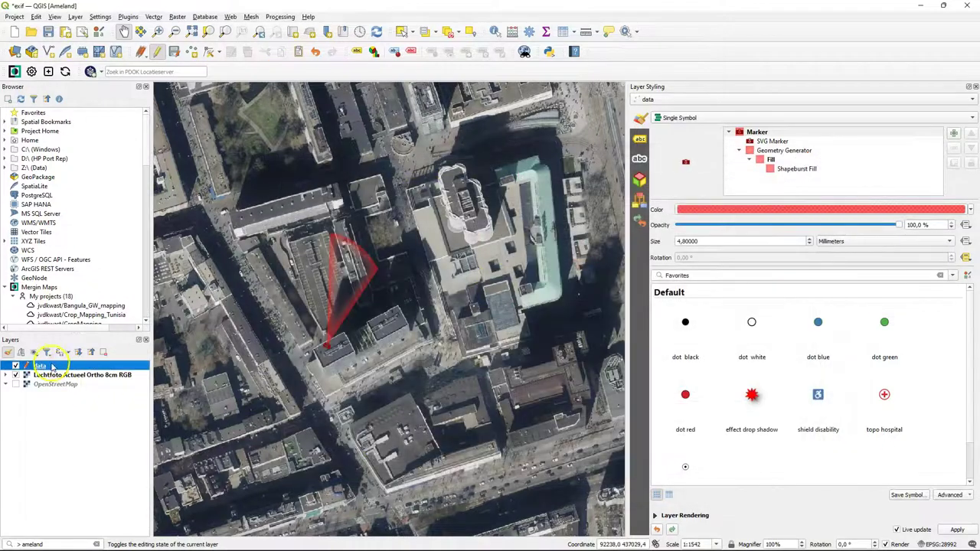
left_click(157, 51)
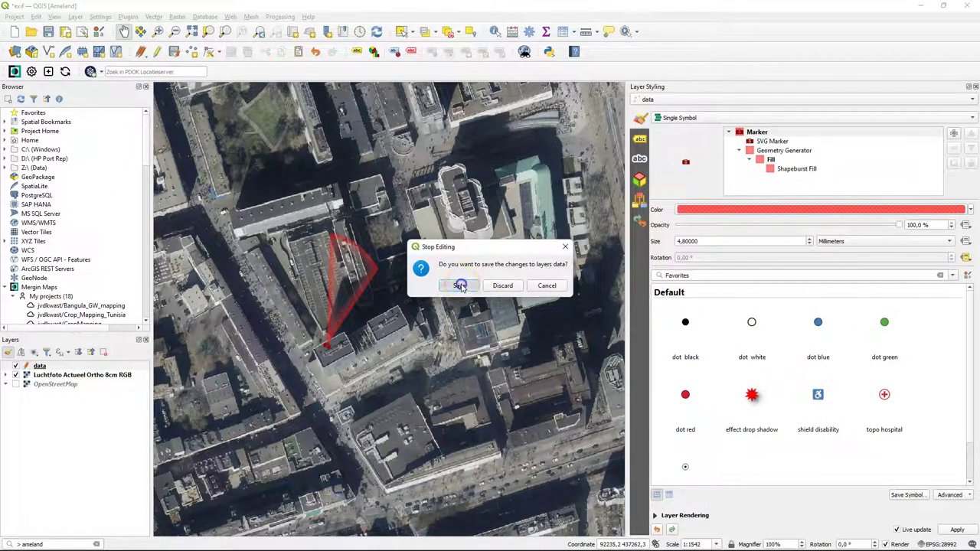
- Save the data layer edits and drag the Date field into the form layout right after photo
left_click(459, 285)
right_click(40, 366)
left_click(59, 354)
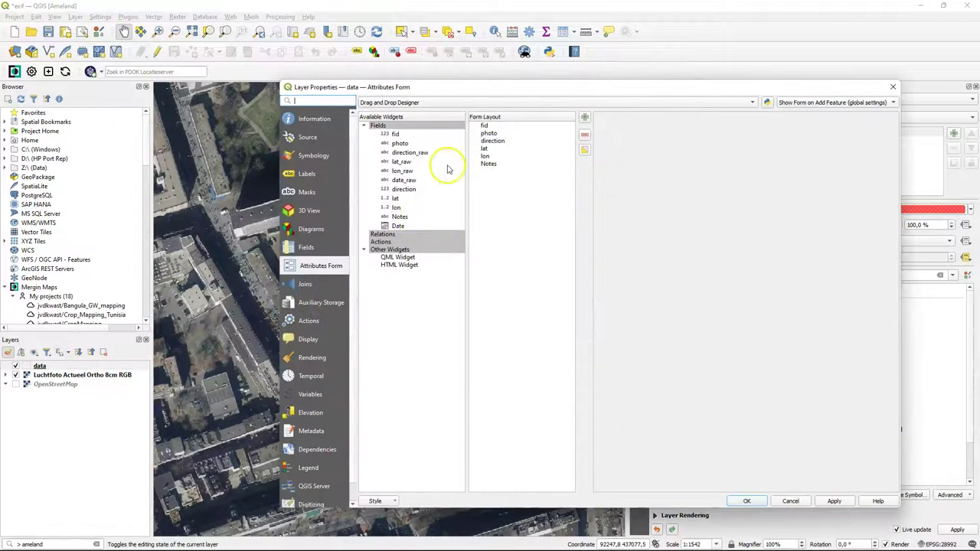
left_click(398, 226)
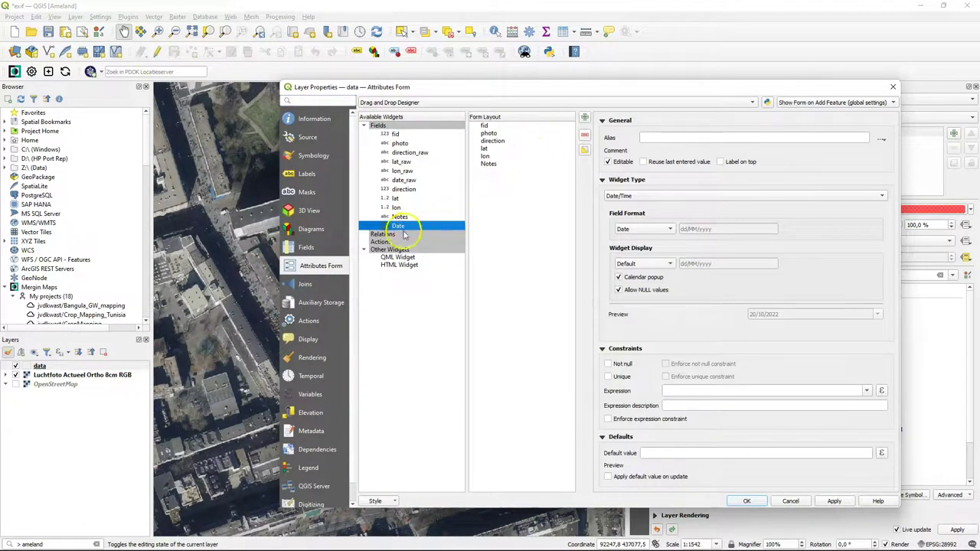
left_click_drag(398, 225, 521, 135)
left_click(488, 134)
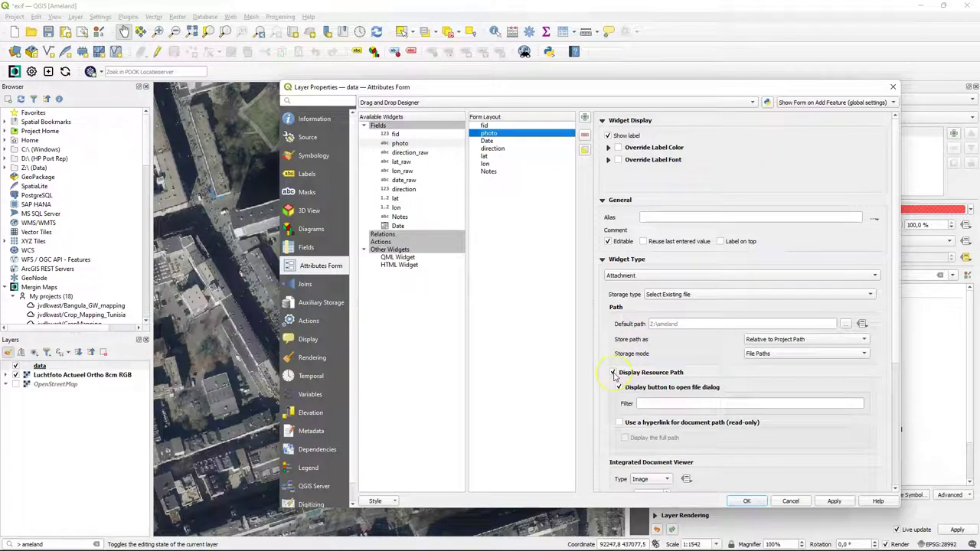
- Set the Date field's default value to $now, applied on update, with alias Date
left_click(487, 141)
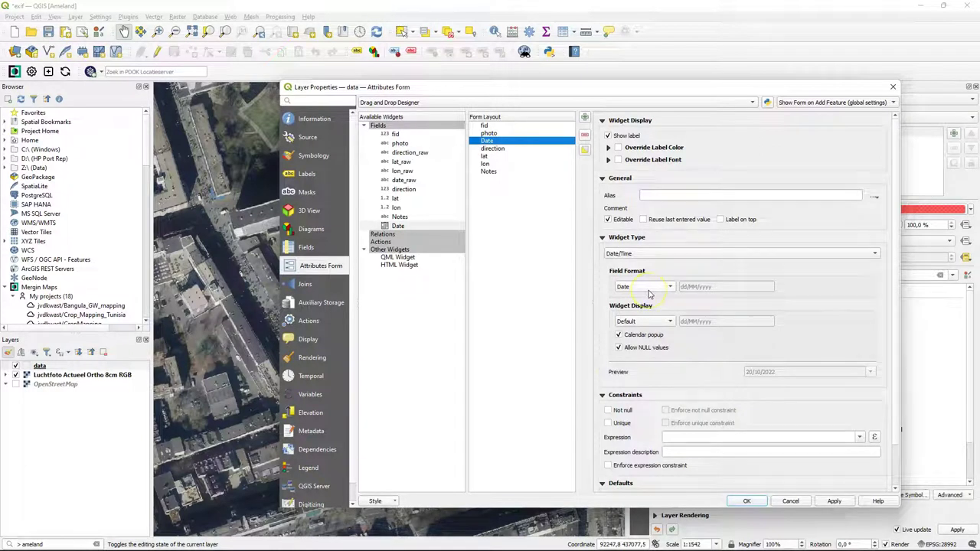
scroll(649, 294, "down", 1)
type("$n")
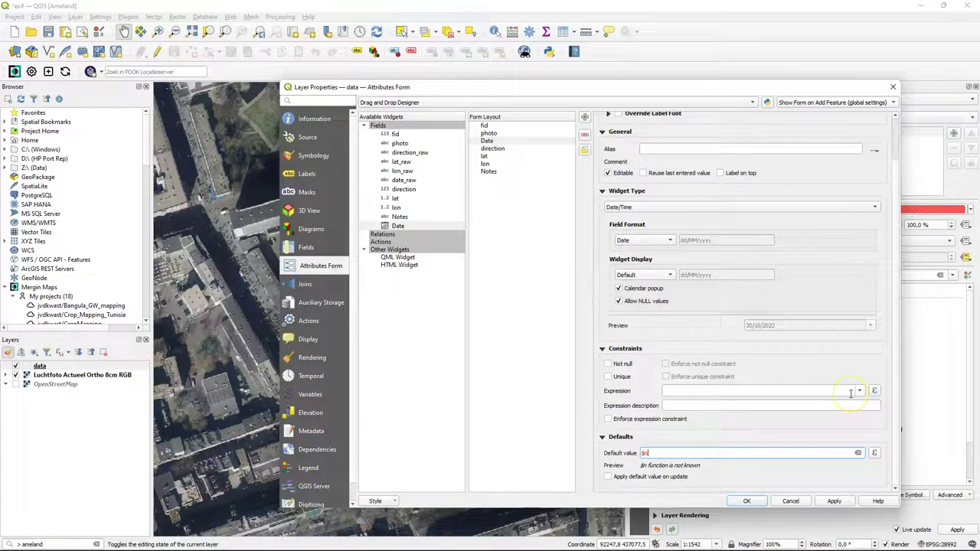
type("ow")
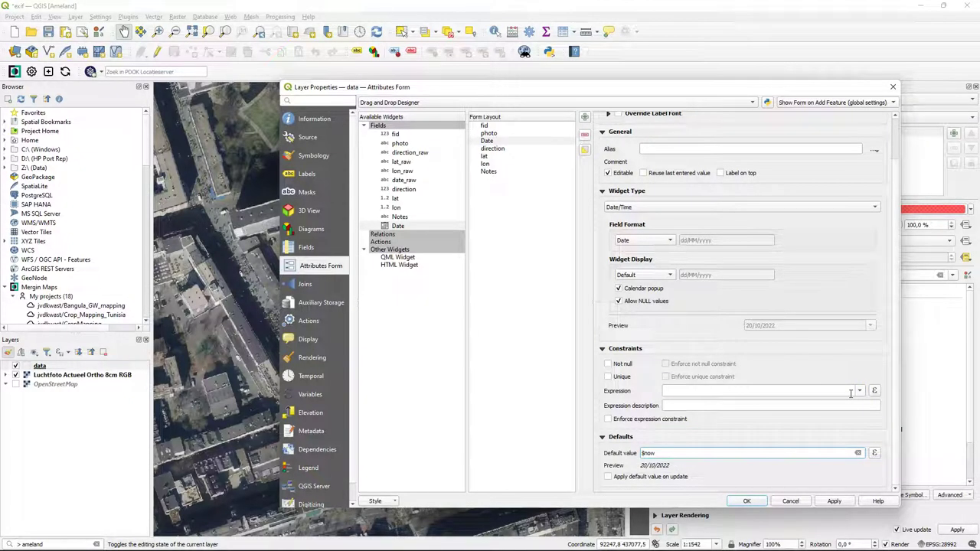
left_click(608, 478)
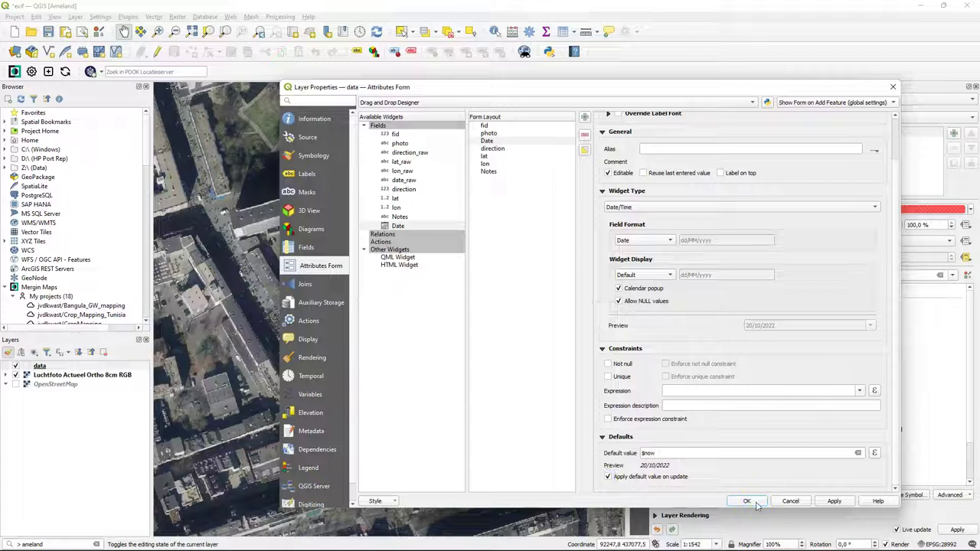
left_click(654, 147)
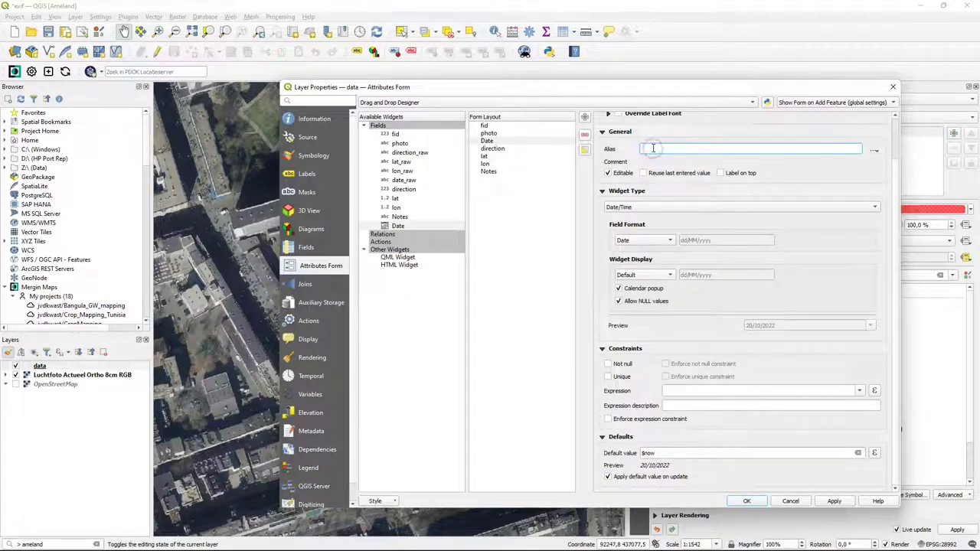
type("Date")
left_click_drag(568, 134, 498, 152)
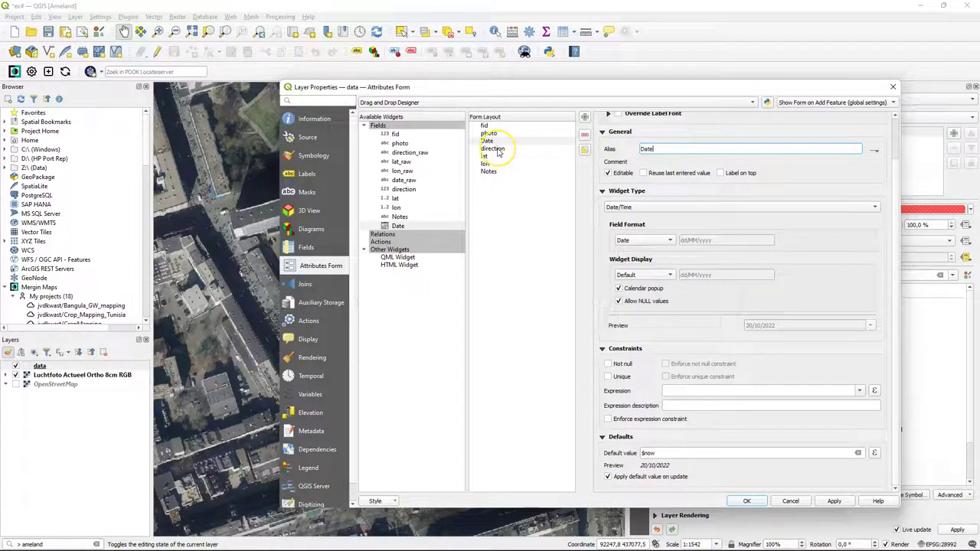
- Alias direction, lat and lon as Direction, Latitude and Longitude, then apply the form settings
left_click(498, 151)
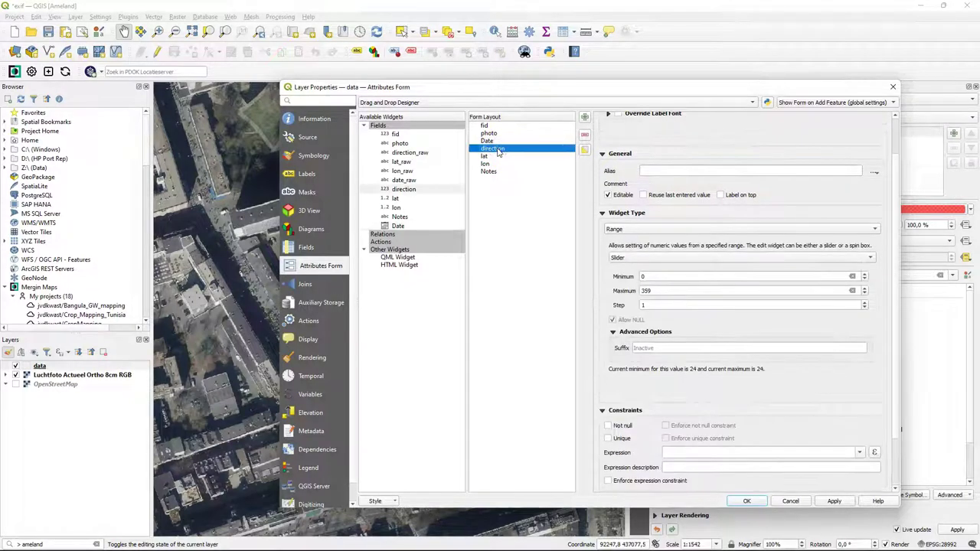
left_click(596, 196)
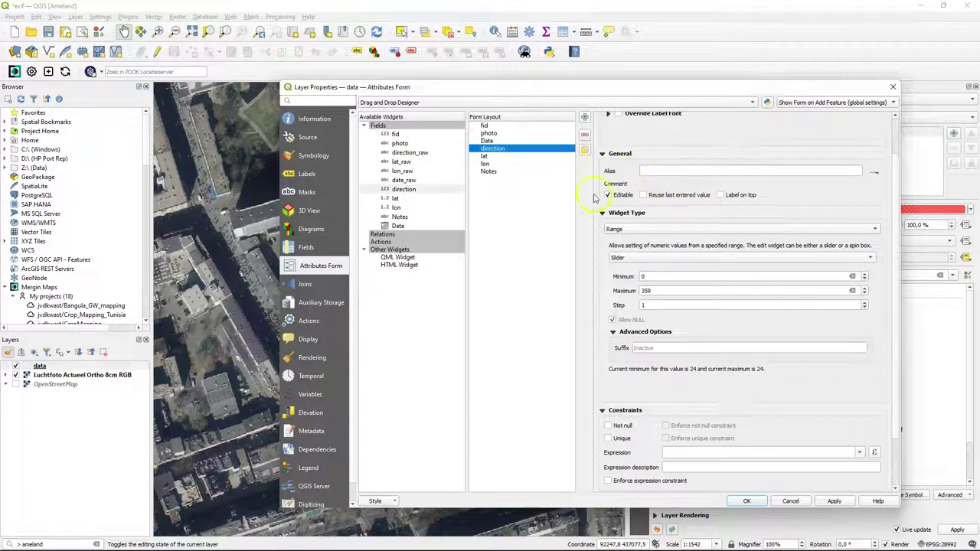
left_click(669, 170)
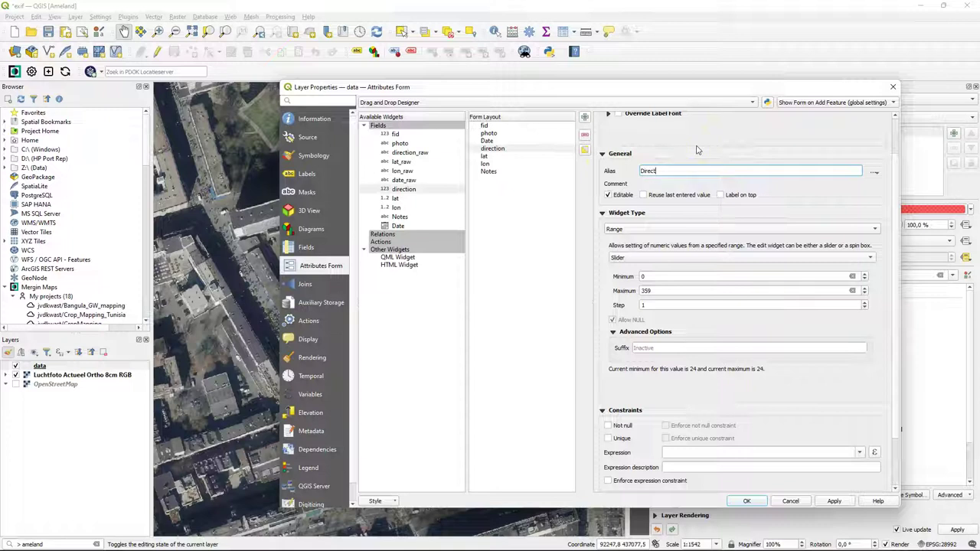
type("Direction")
left_click(486, 156)
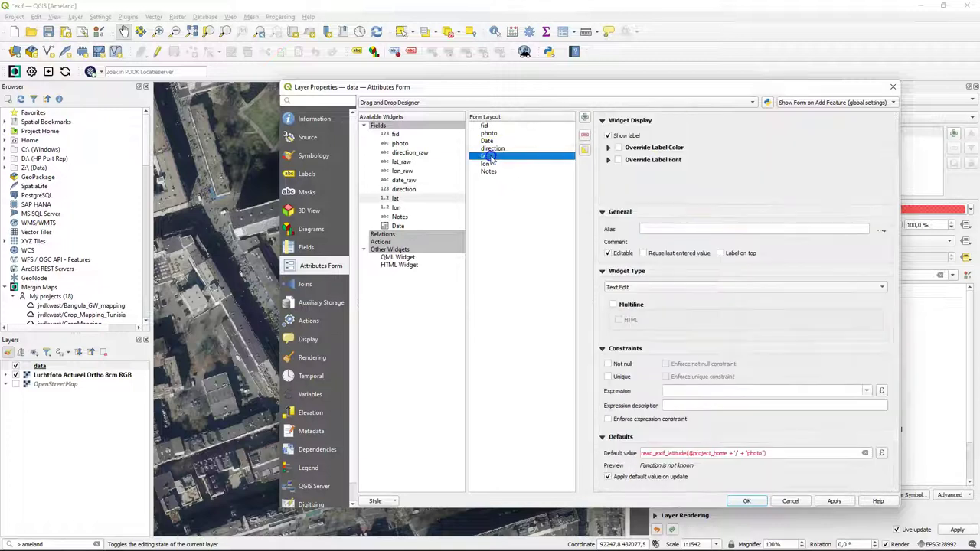
left_click(665, 225)
type("La")
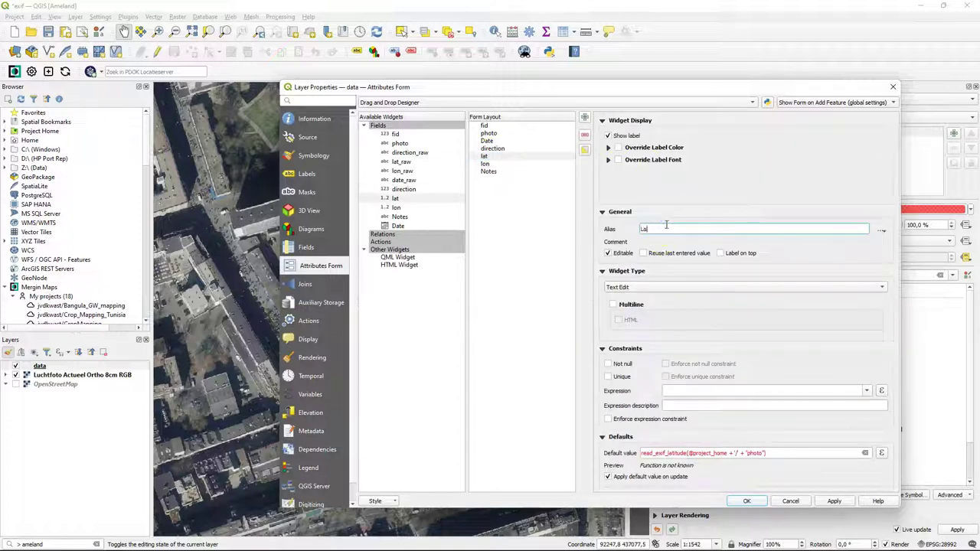
type("titude")
left_click(485, 163)
left_click(671, 225)
type("Longitude")
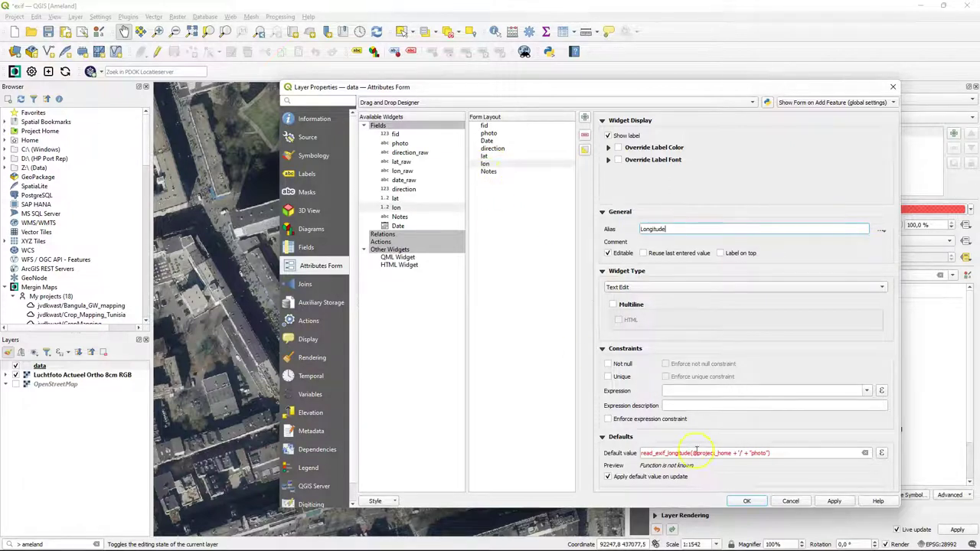
left_click(748, 501)
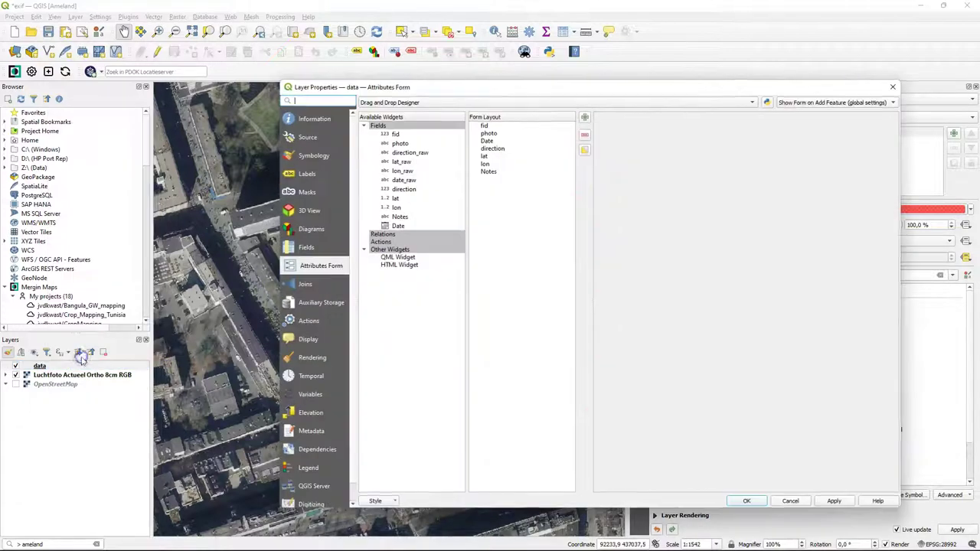
- Start the display name expression with 'Observation number: ' joined to "fid"
left_click(309, 339)
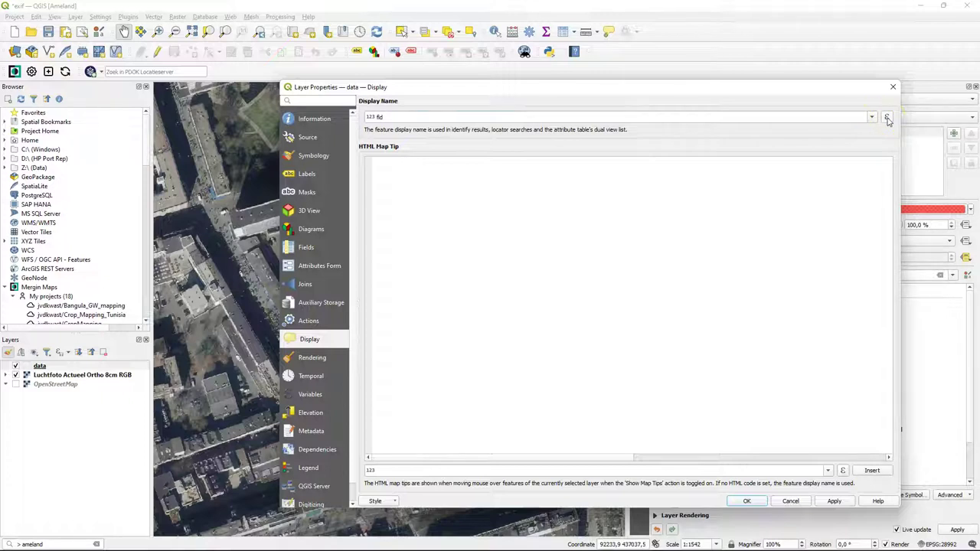
left_click(887, 118)
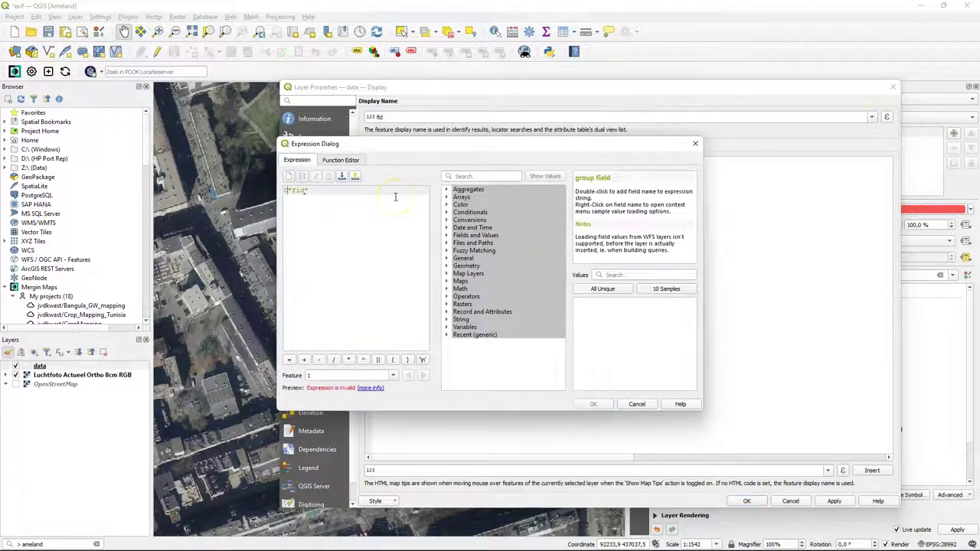
type("'Observation '")
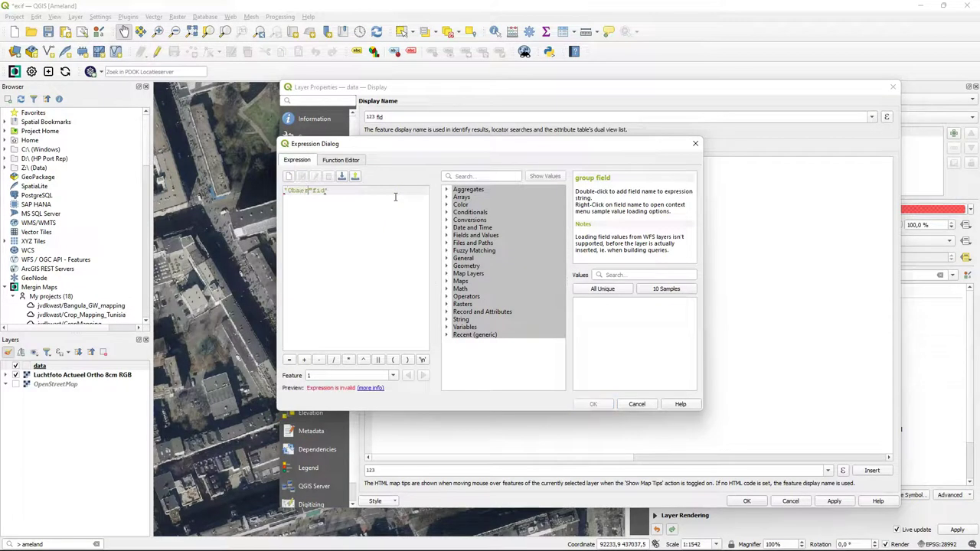
type("numbe")
type("r: '")
left_click(391, 206)
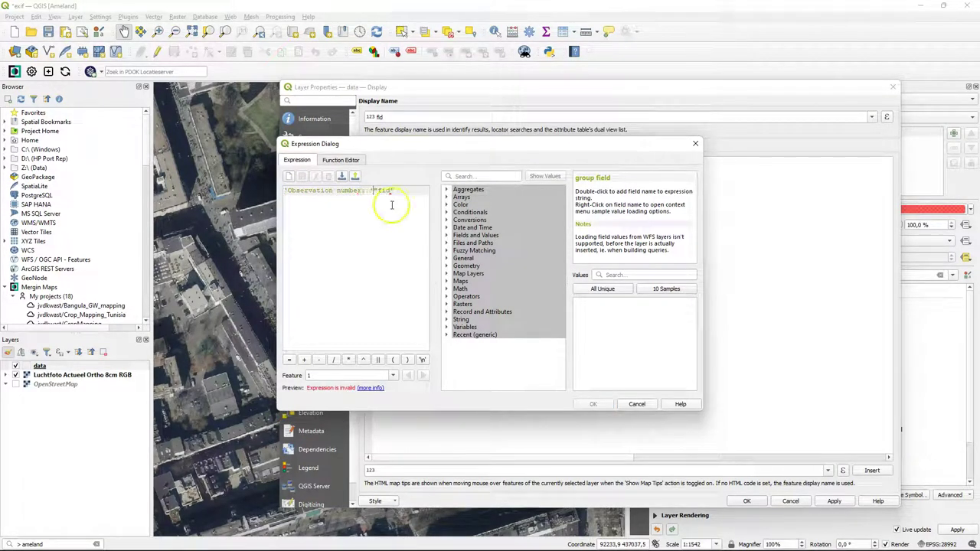
left_click(377, 359)
- Extend the expression with '\n' || 'Date: ' || "Date" for a second line
left_click(417, 188)
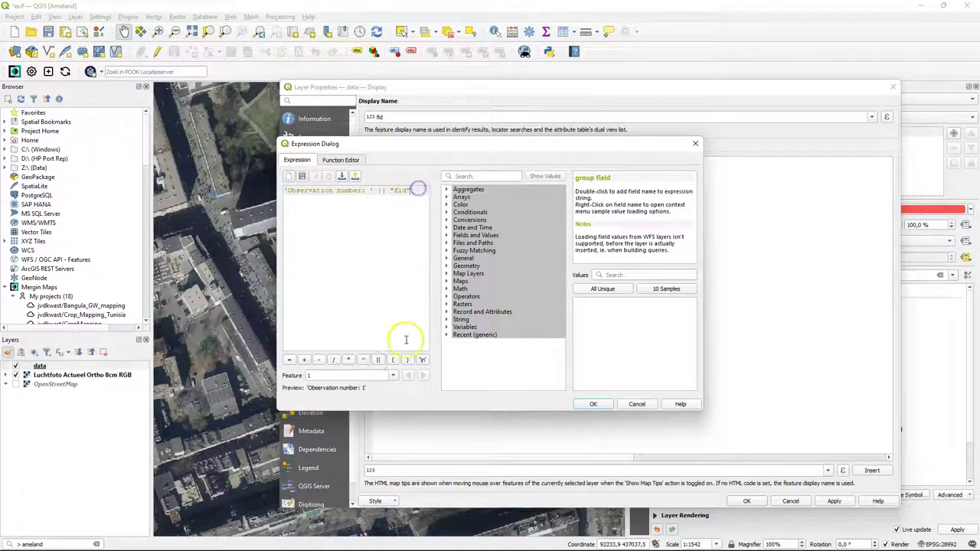
left_click(378, 359)
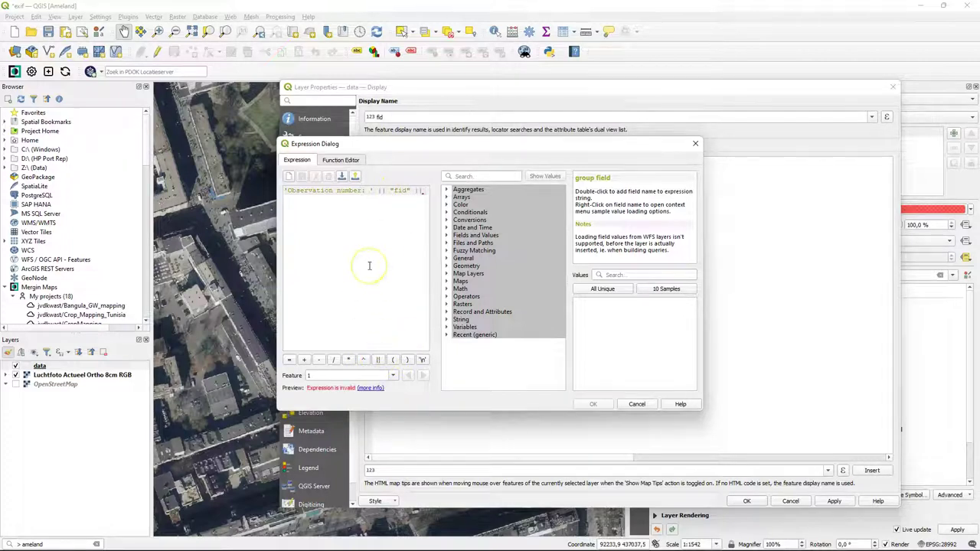
left_click(424, 360)
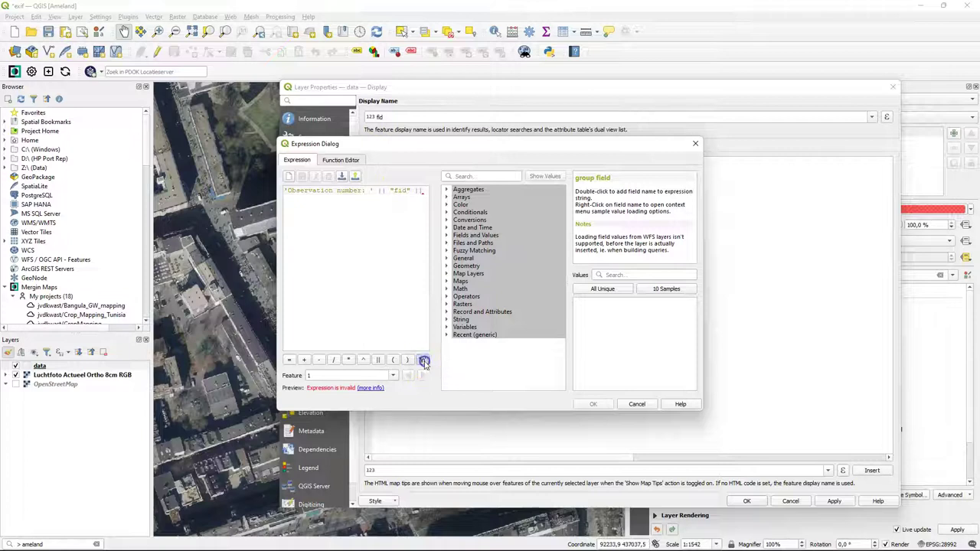
left_click(378, 359)
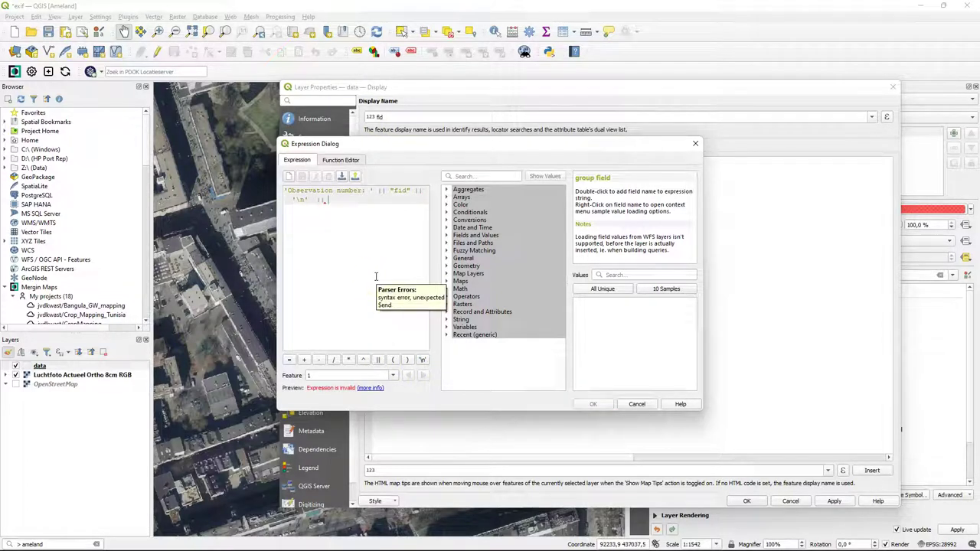
type("'Date")
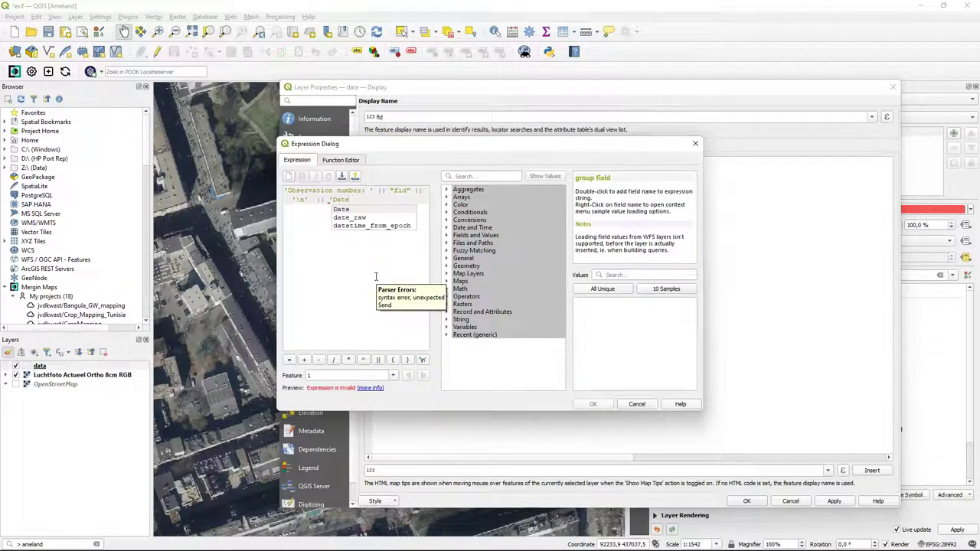
type(": '")
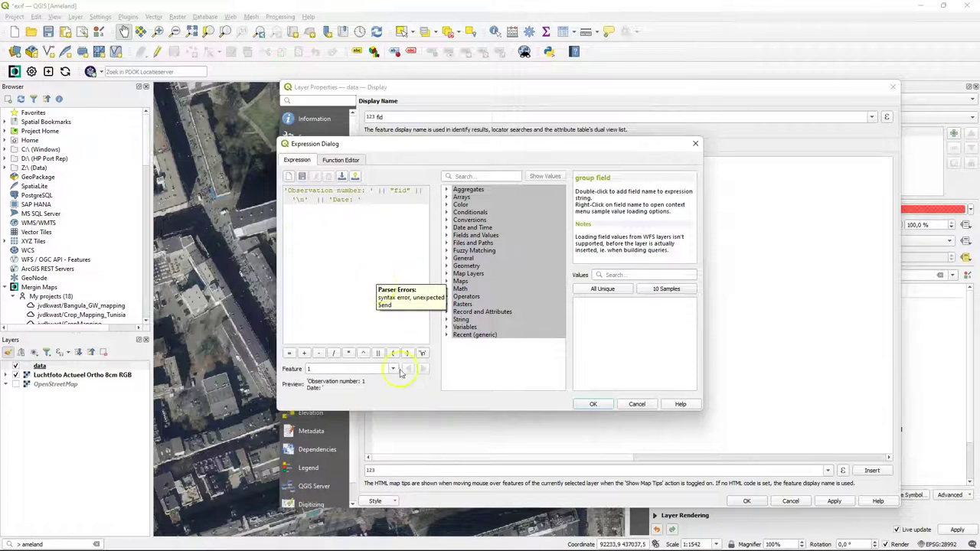
left_click(379, 353)
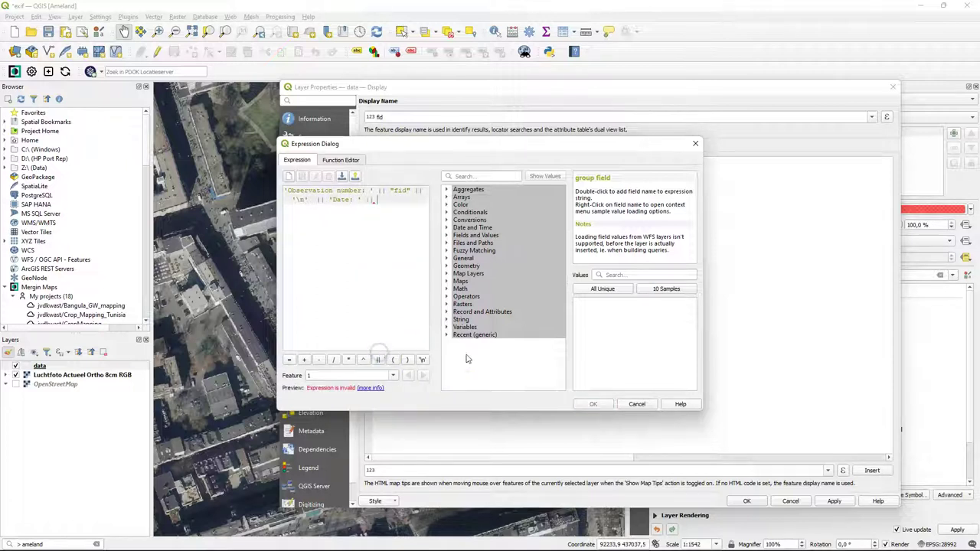
left_click(447, 235)
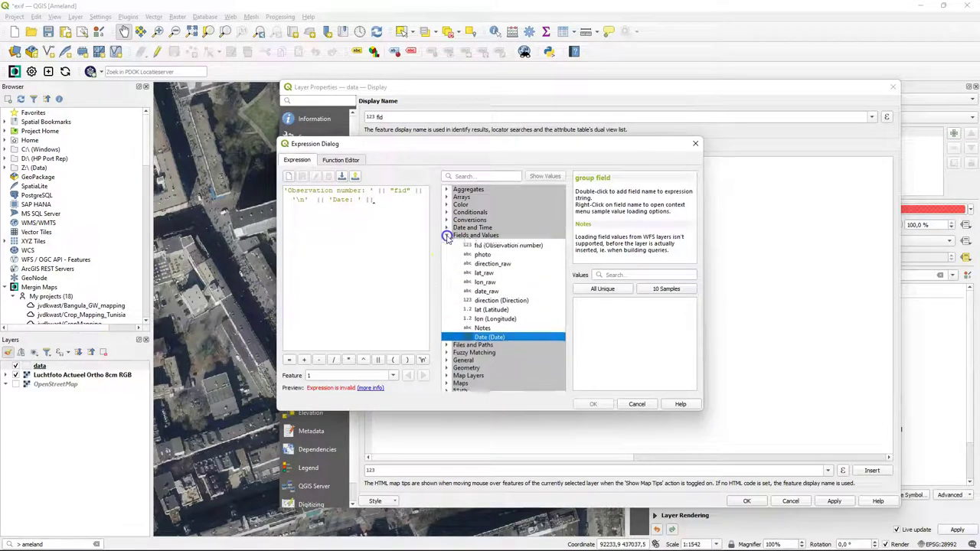
double_click(483, 343)
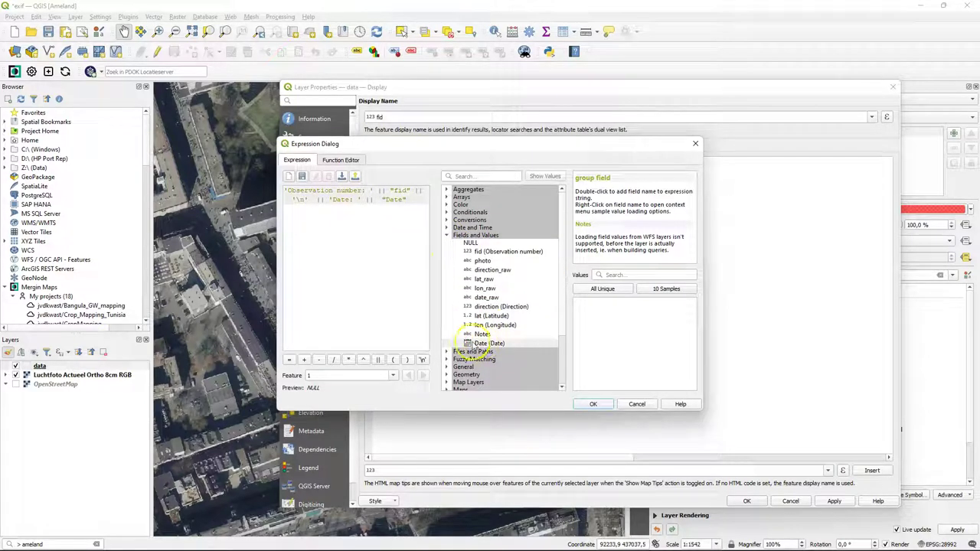
- Confirm the display name expression and write '# image' and 'file:///' into the HTML map tip
left_click(593, 403)
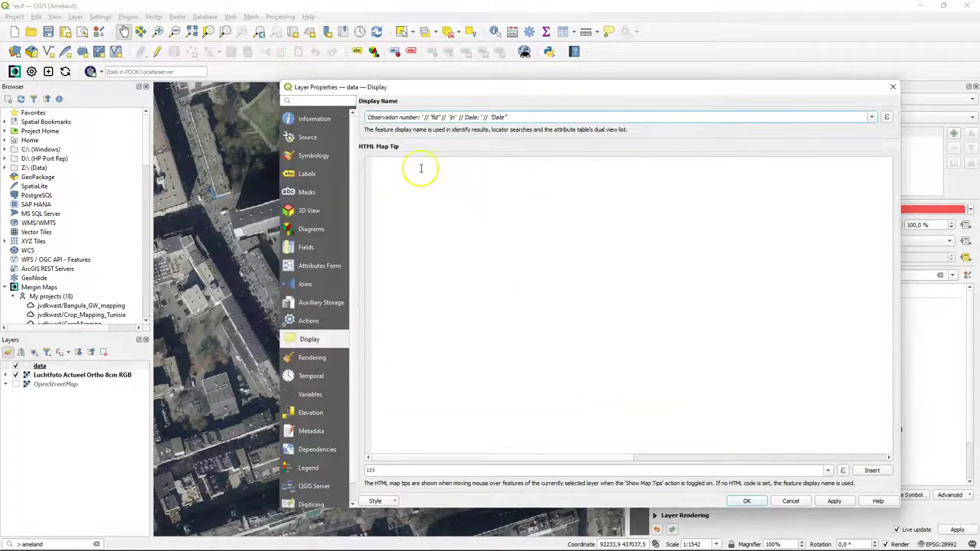
left_click(406, 166)
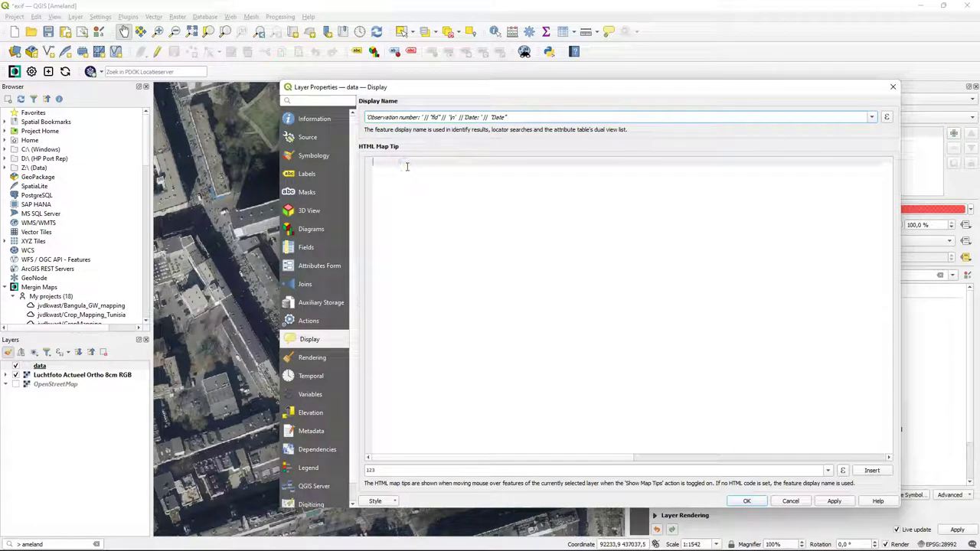
left_click(483, 181)
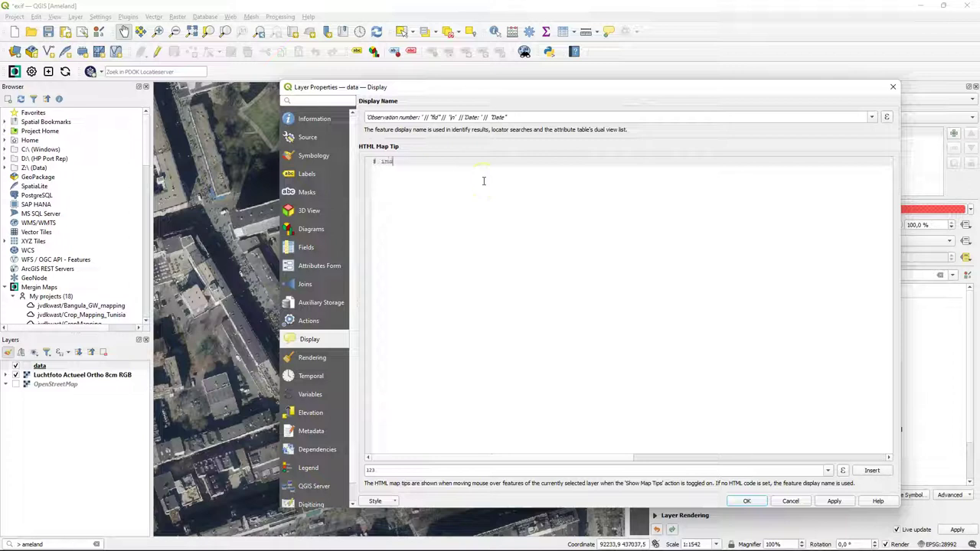
type("# image")
key("Return")
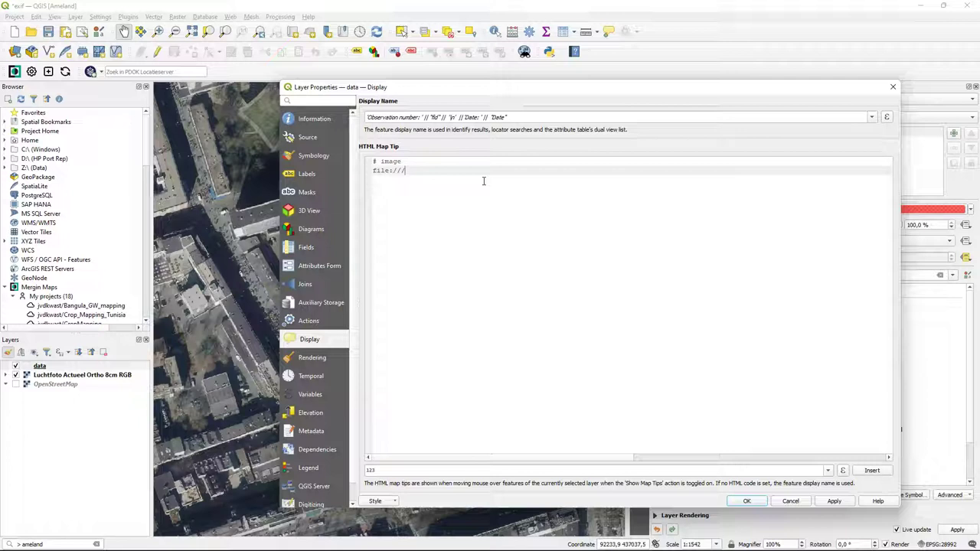
left_click(490, 225)
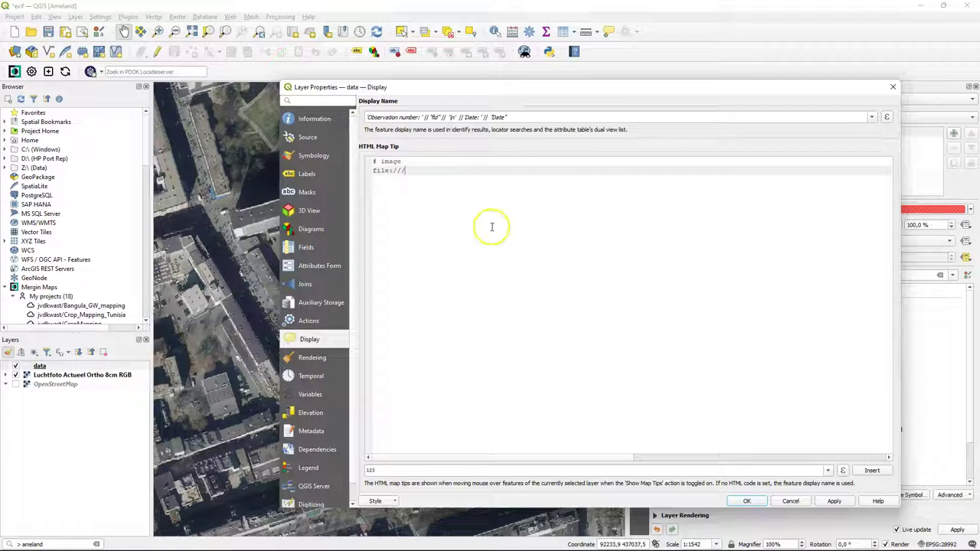
left_click(834, 502)
left_click(843, 472)
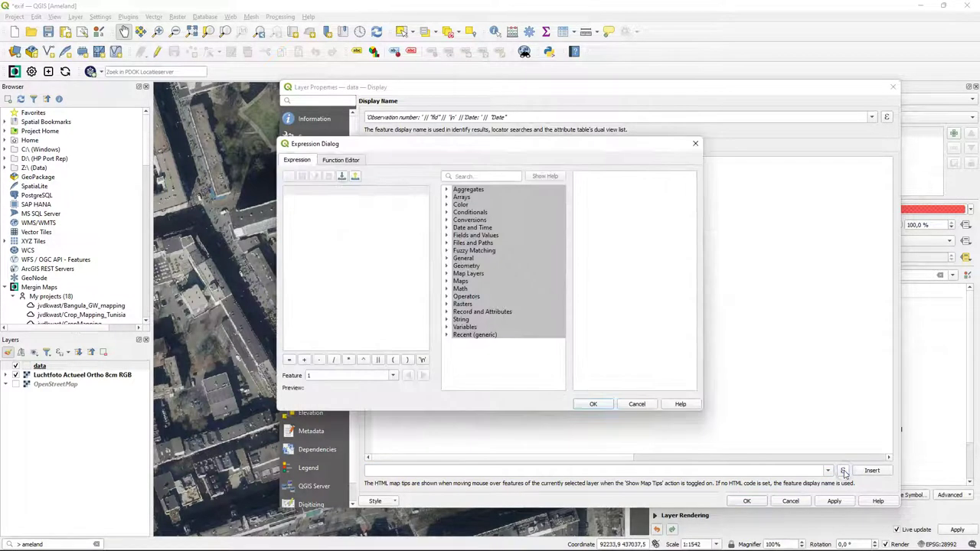
left_click(446, 327)
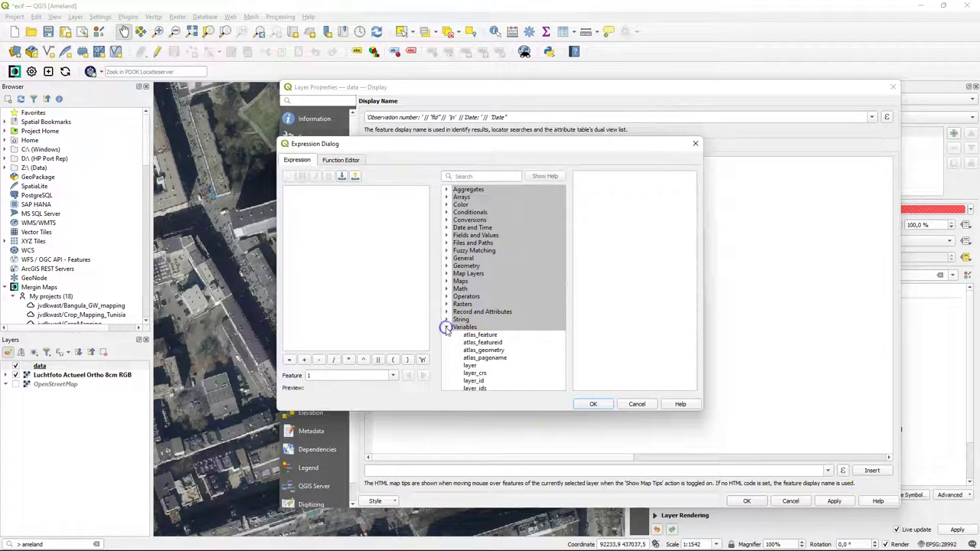
scroll(484, 356, "down", 14)
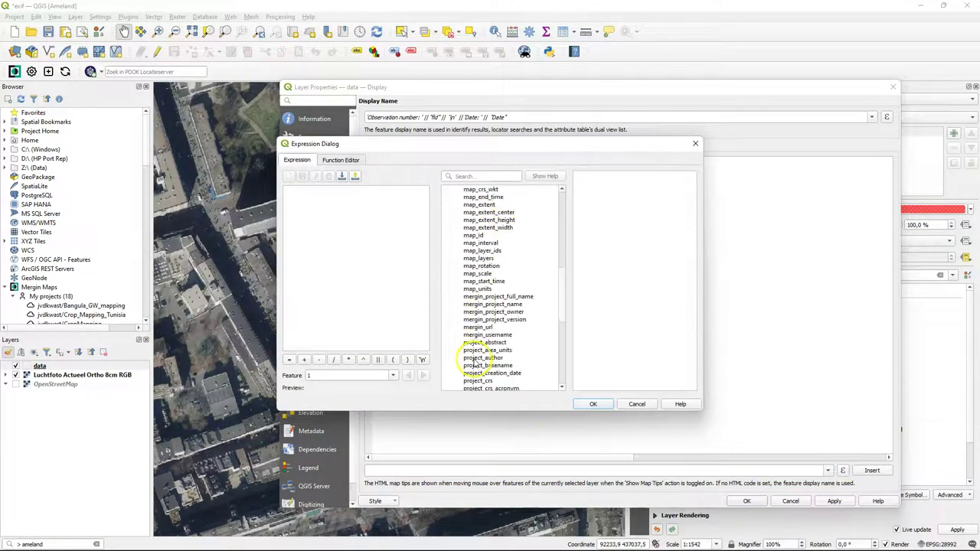
scroll(502, 369, "down", 1)
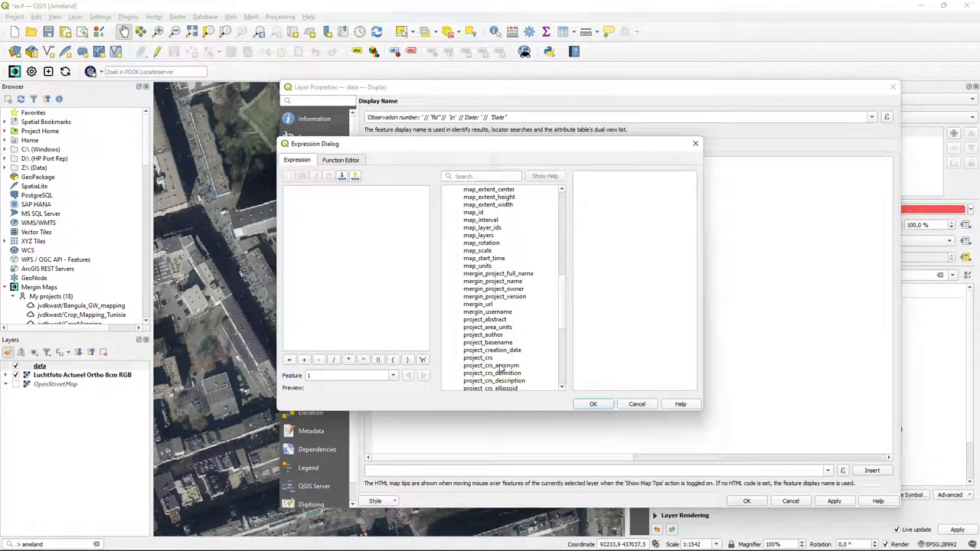
scroll(499, 368, "down", 3)
double_click(496, 365)
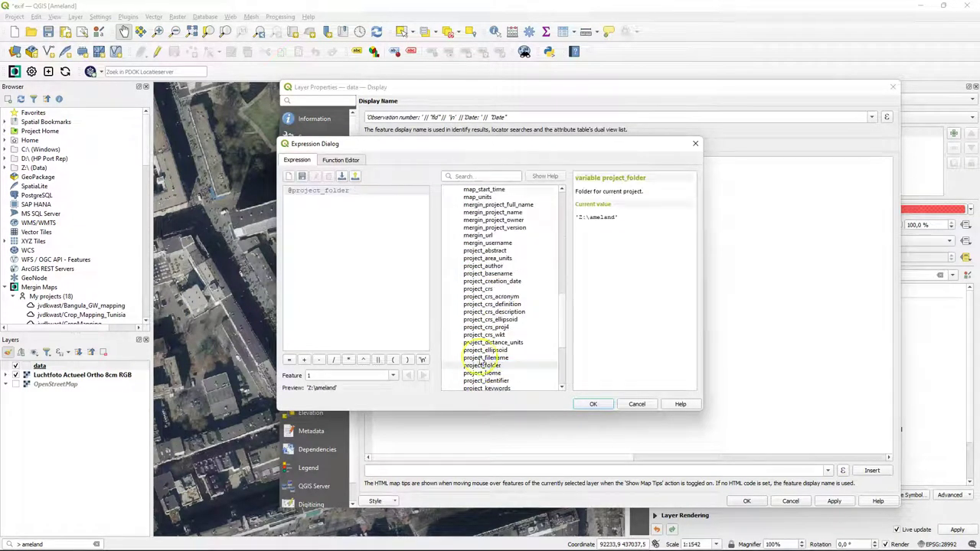
left_click(588, 403)
left_click(876, 471)
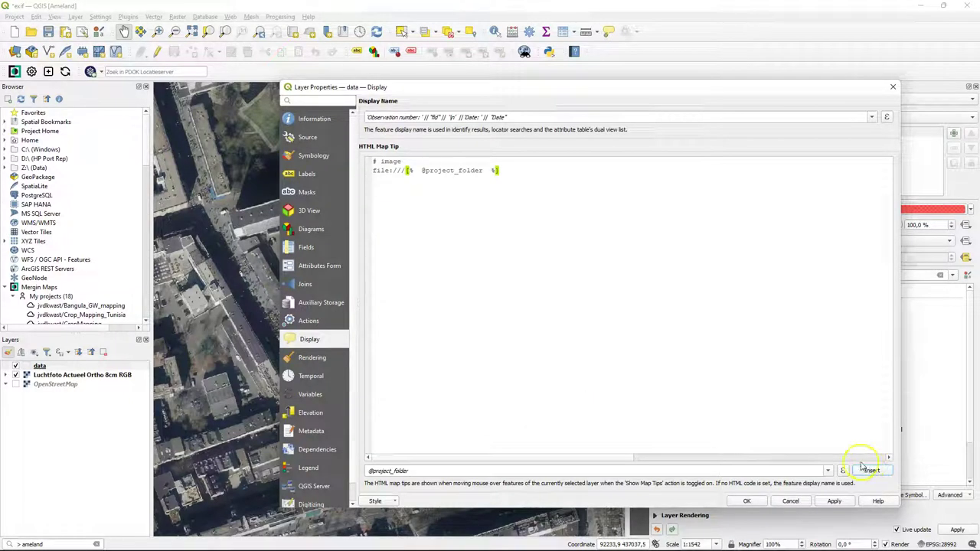
left_click(511, 170)
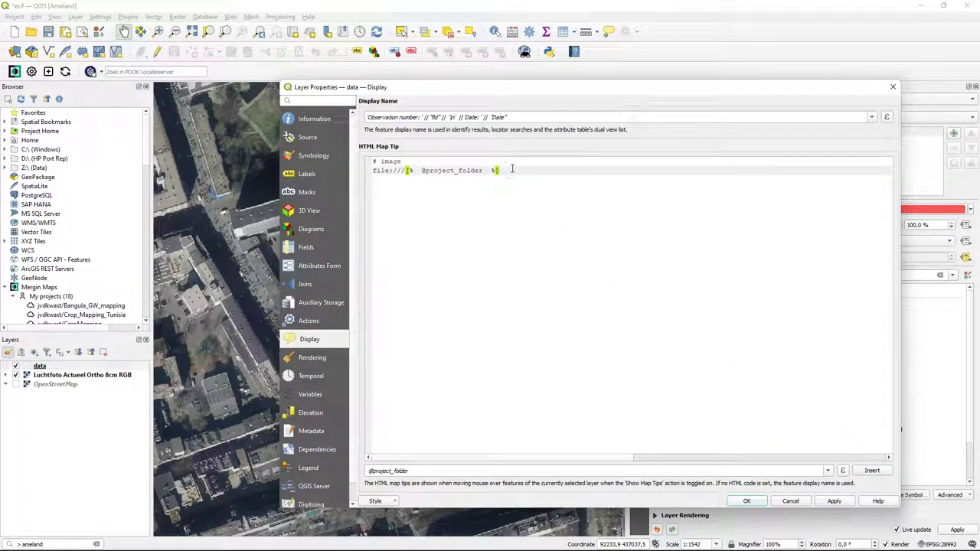
left_click(844, 472)
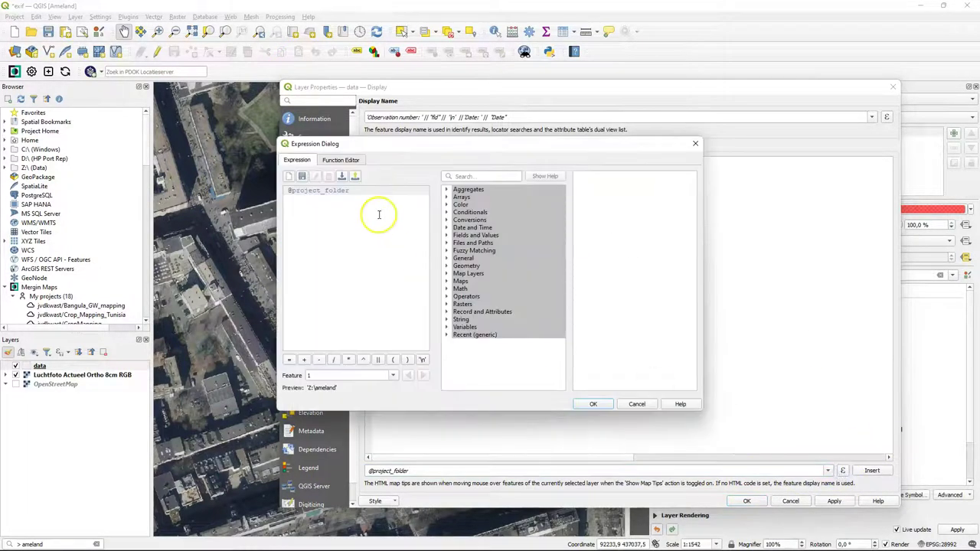
left_click(362, 190)
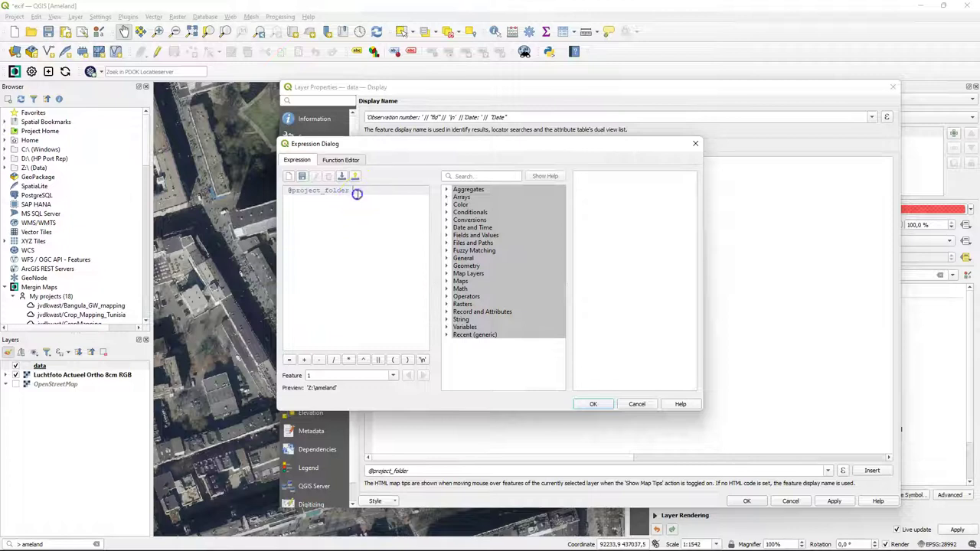
left_click_drag(357, 192, 279, 195)
key("BackSpace")
left_click(446, 327)
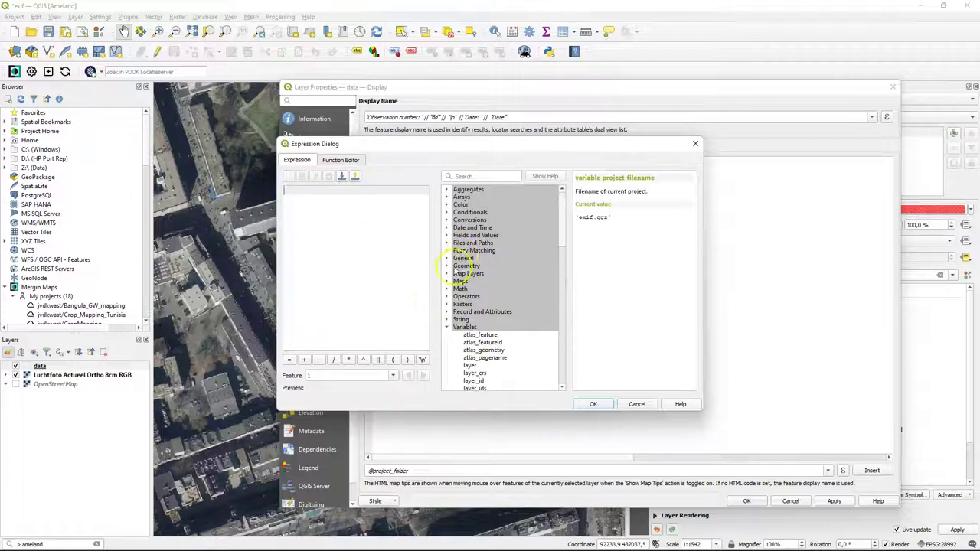
left_click(447, 236)
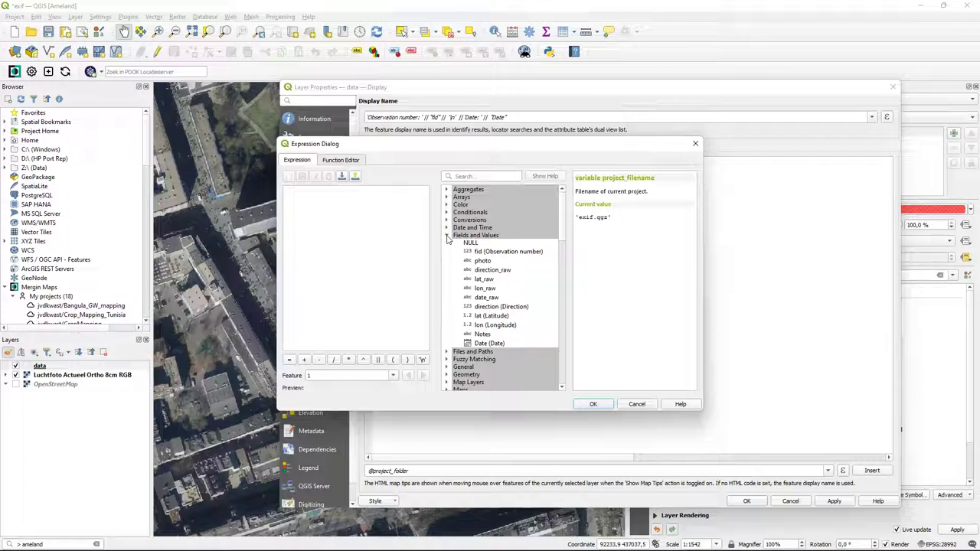
left_click(483, 260)
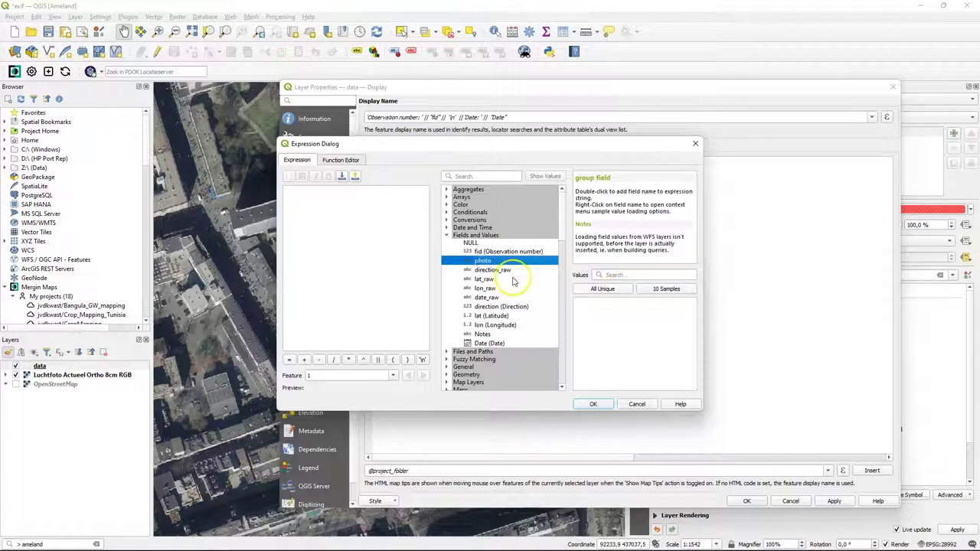
left_click(605, 291)
double_click(483, 261)
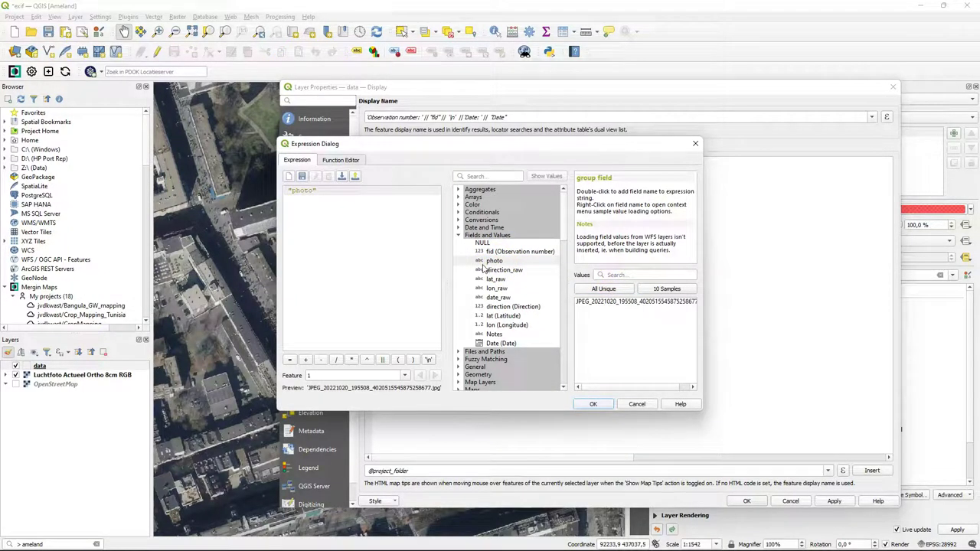
left_click(592, 404)
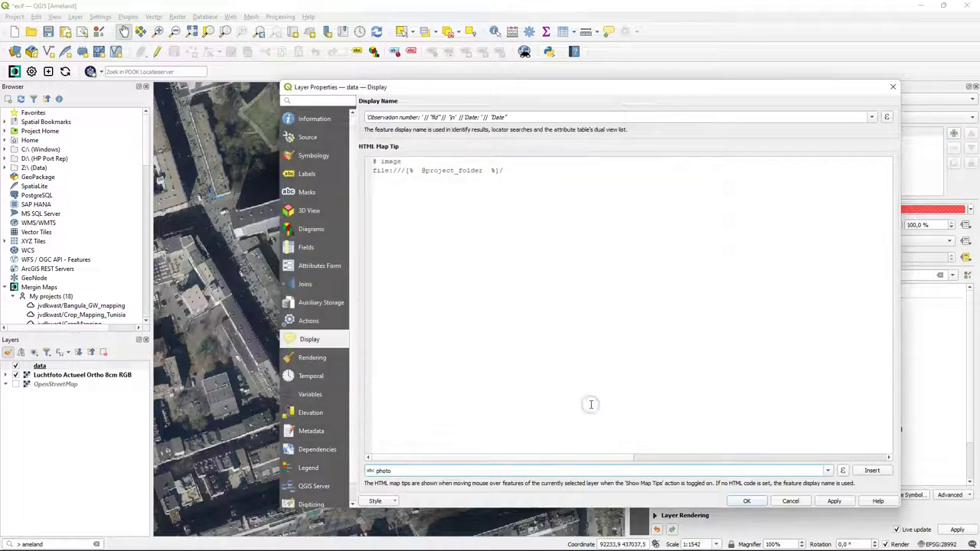
left_click(871, 471)
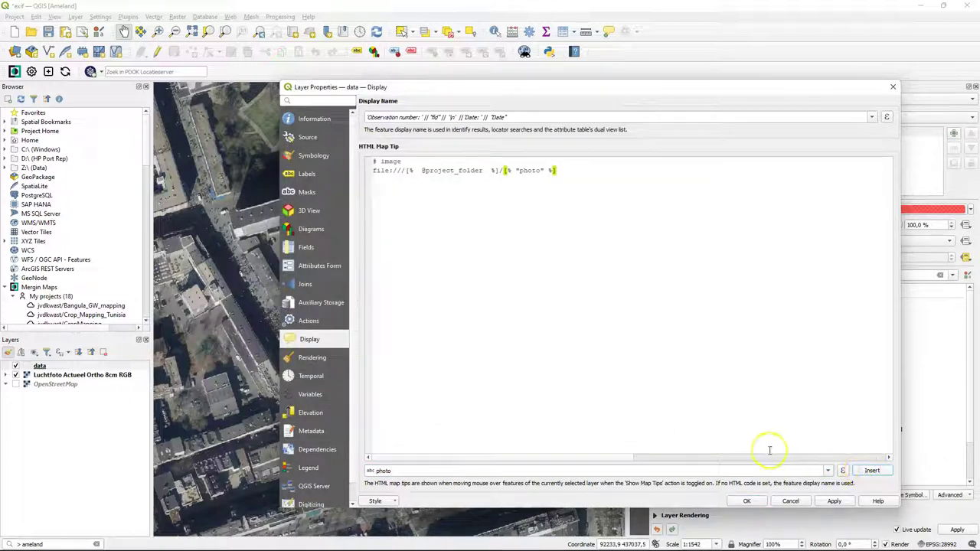
left_click(746, 501)
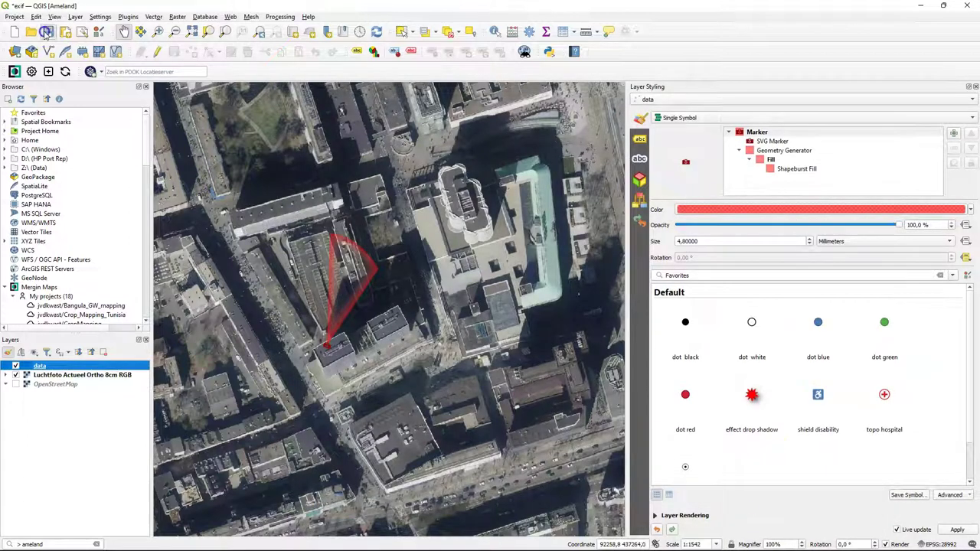
- Save the QGIS project and push it to Mergin Maps through Project status Sync
left_click(48, 31)
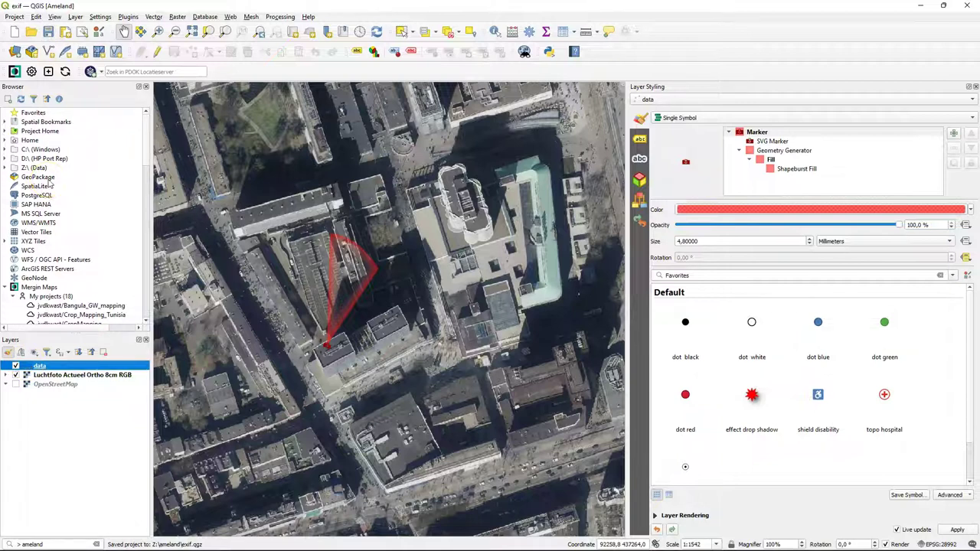
left_click(65, 71)
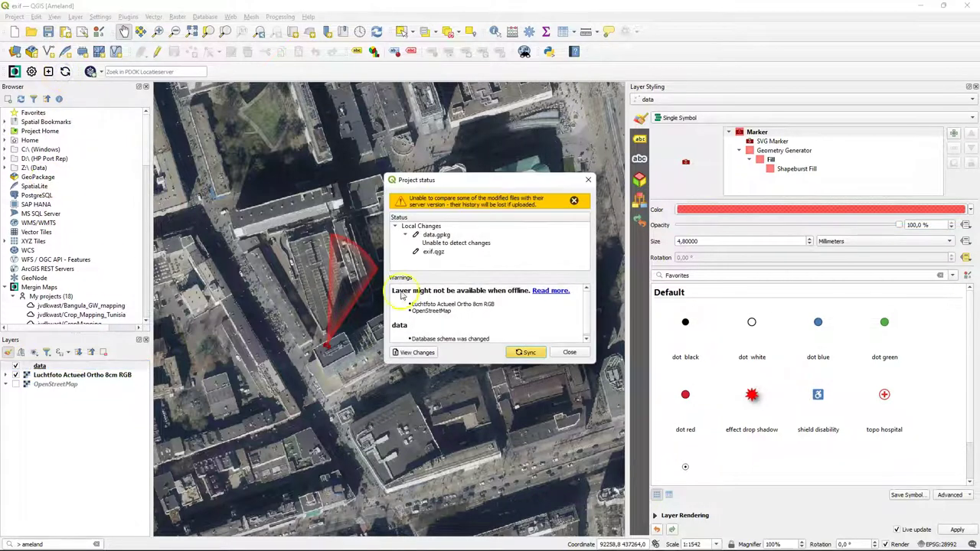
left_click(527, 352)
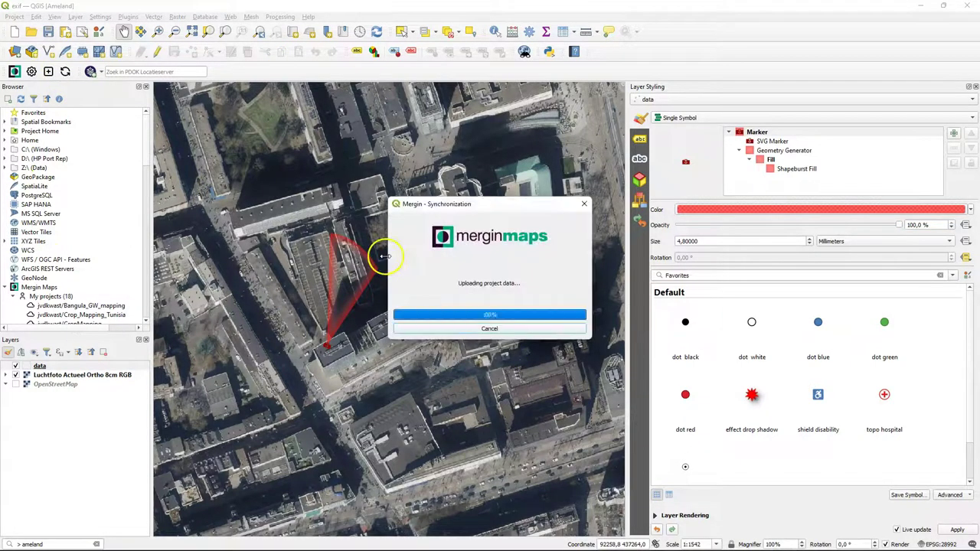
left_click(571, 286)
- In the phone app, open the ameland project and add a point at the current position
key("alt+Tab")
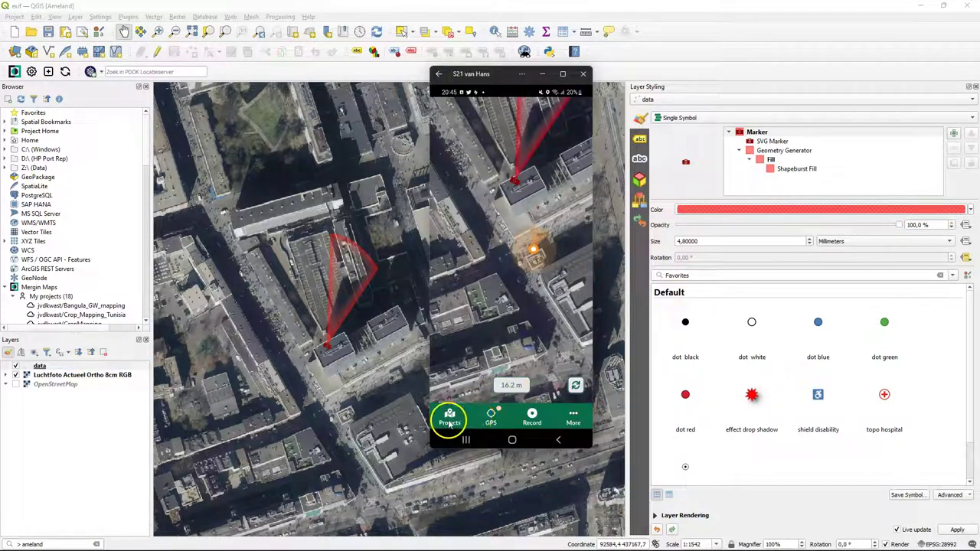
left_click(450, 419)
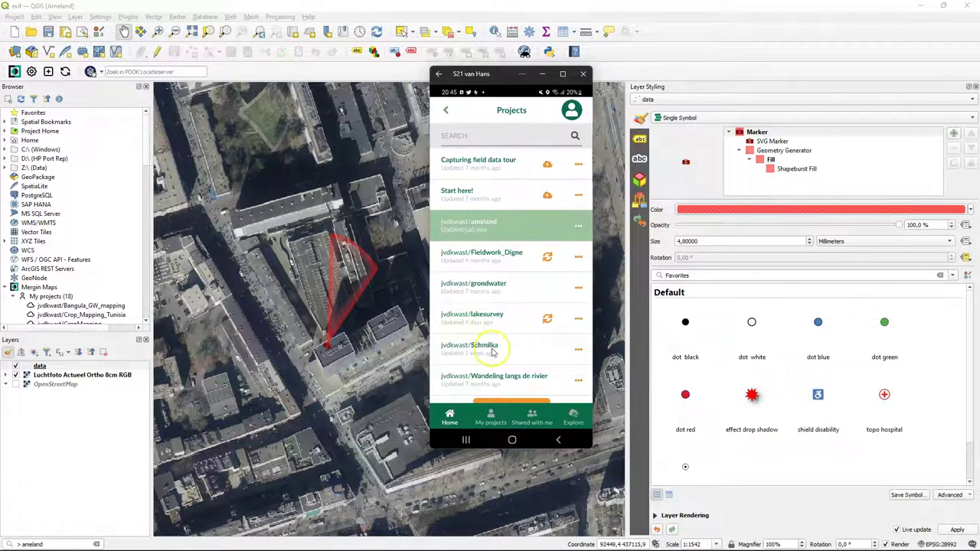
left_click(459, 226)
left_click(533, 417)
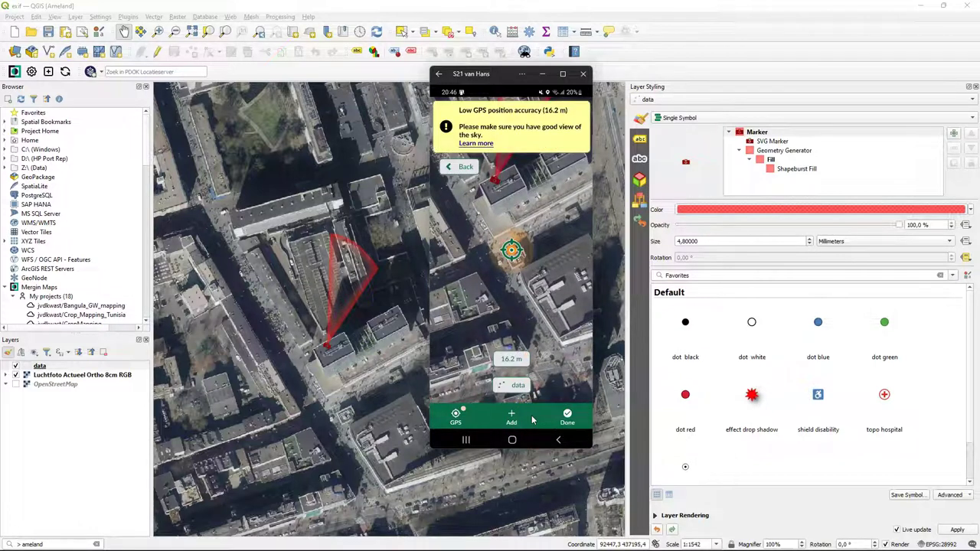
left_click(519, 386)
left_click(512, 418)
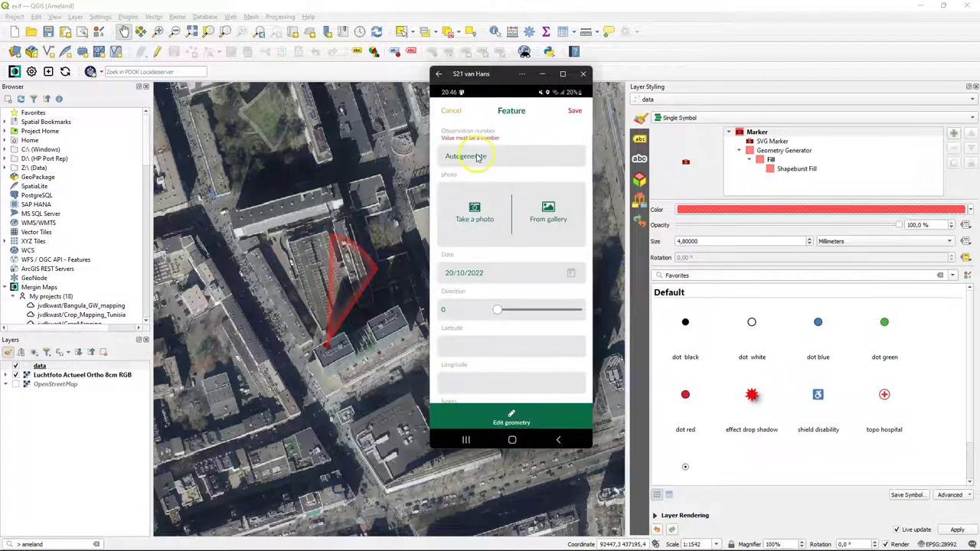
- Fill in observation number 2, a new camera photo and note Test2, then save
left_click(477, 158)
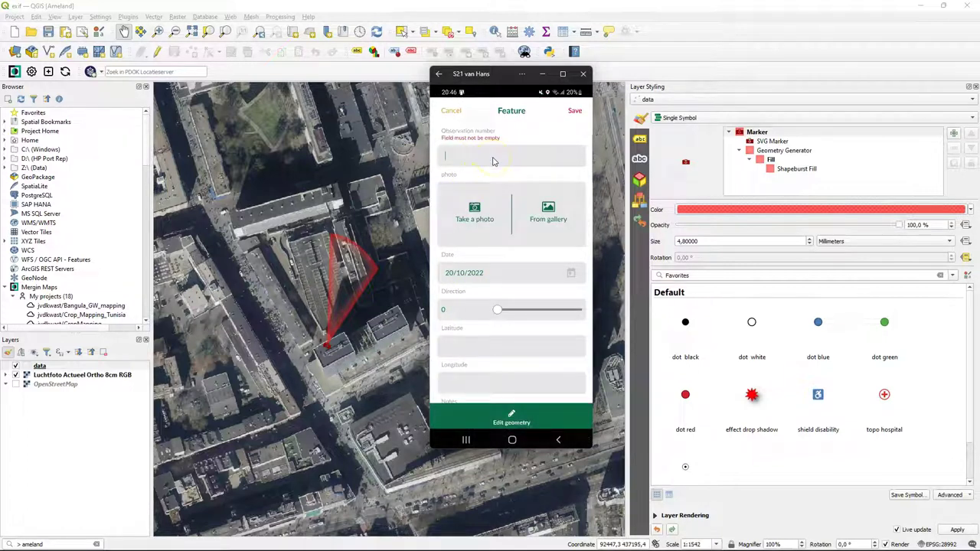
type("2")
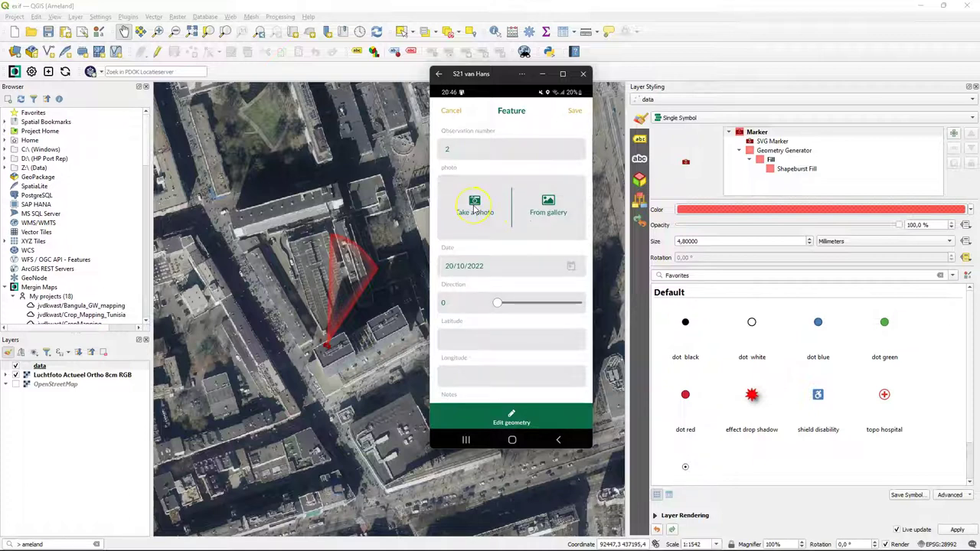
left_click(475, 206)
left_click(513, 389)
left_click(551, 421)
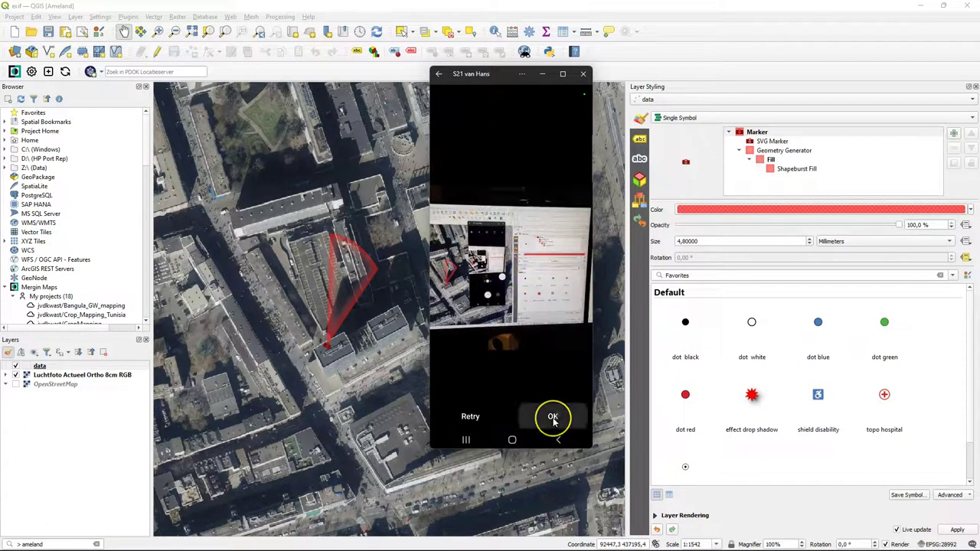
scroll(503, 339, "down", 2)
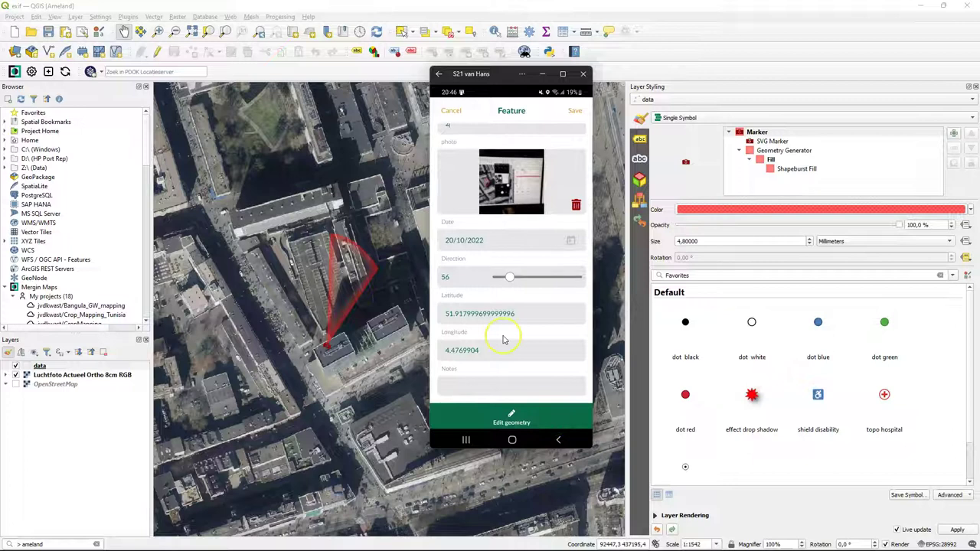
left_click(476, 389)
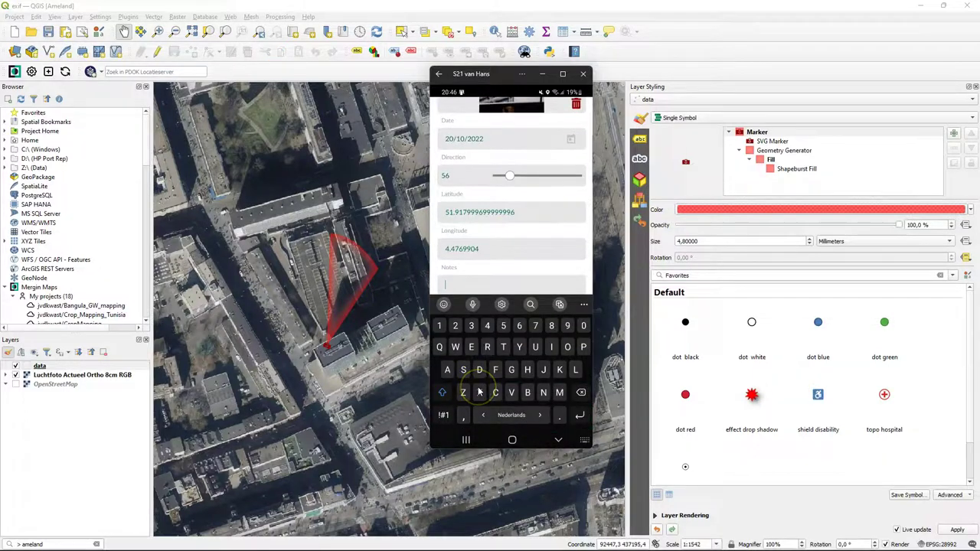
type("Test2")
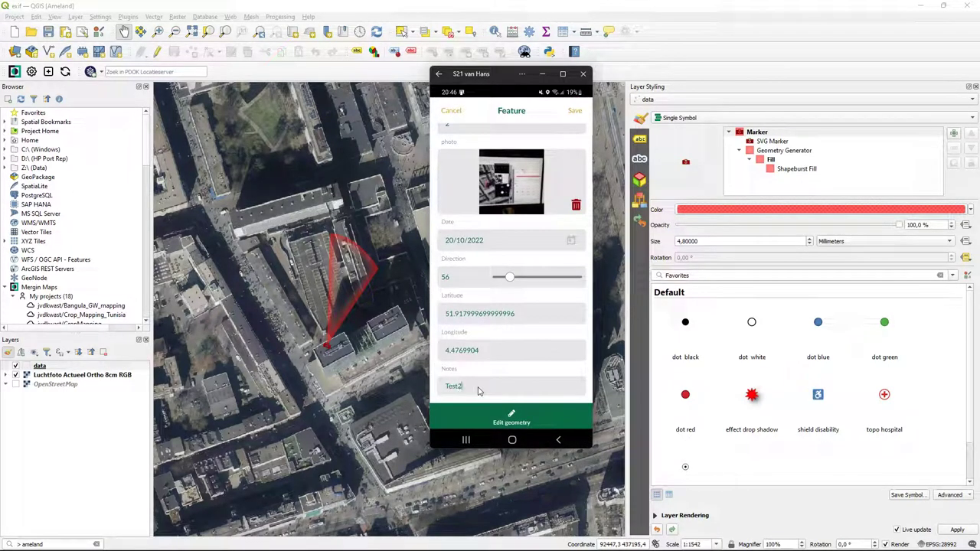
left_click(575, 111)
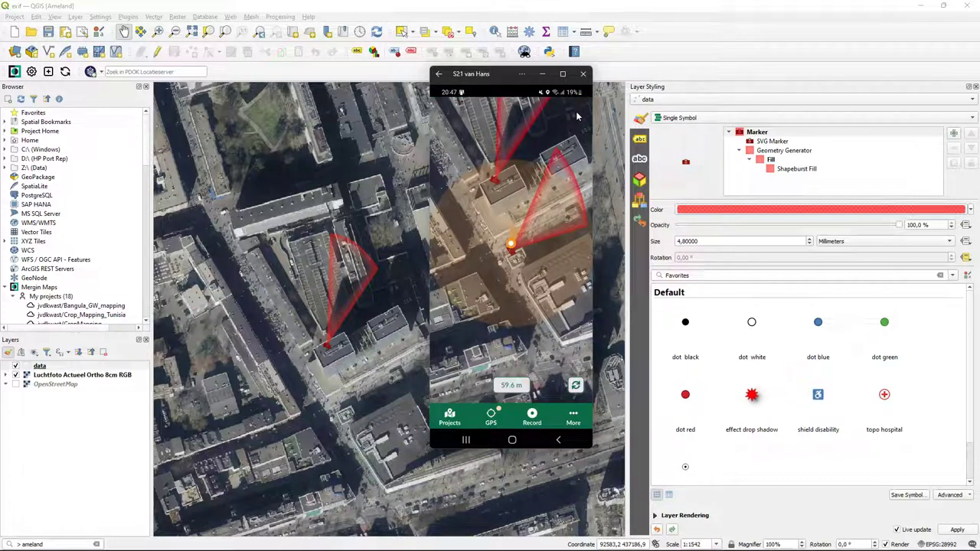
- Preview observation 2 and its photo on the phone map, then recentre on the GPS position
left_click_drag(520, 248, 494, 179)
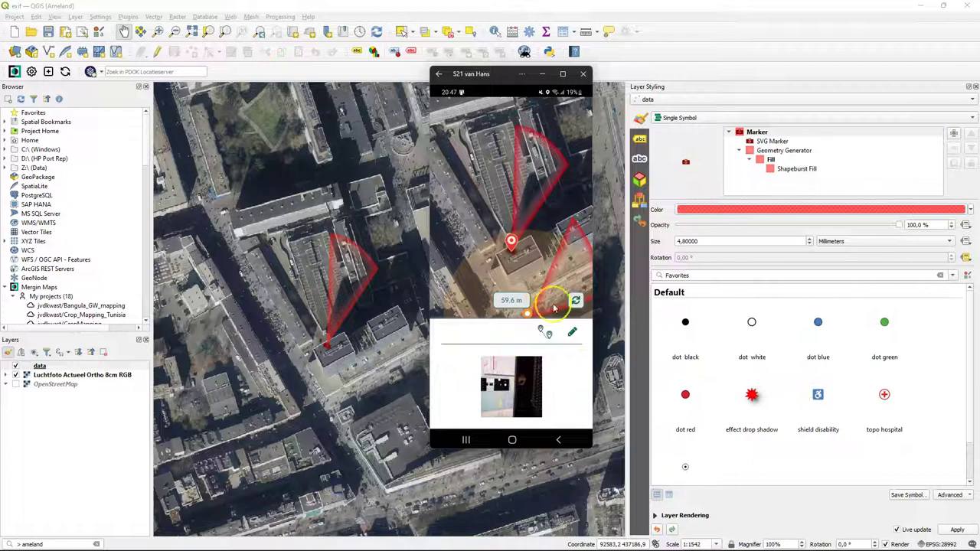
left_click(528, 314)
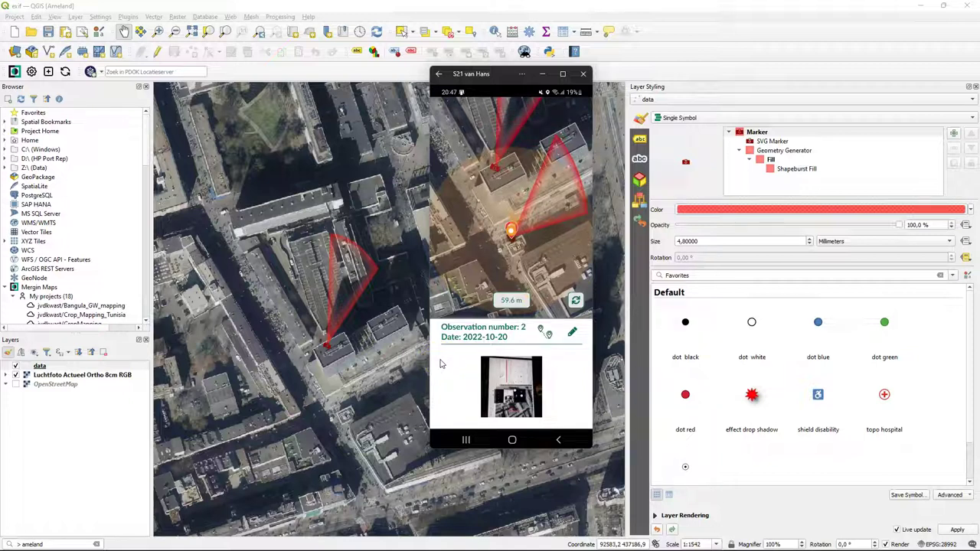
left_click(575, 301)
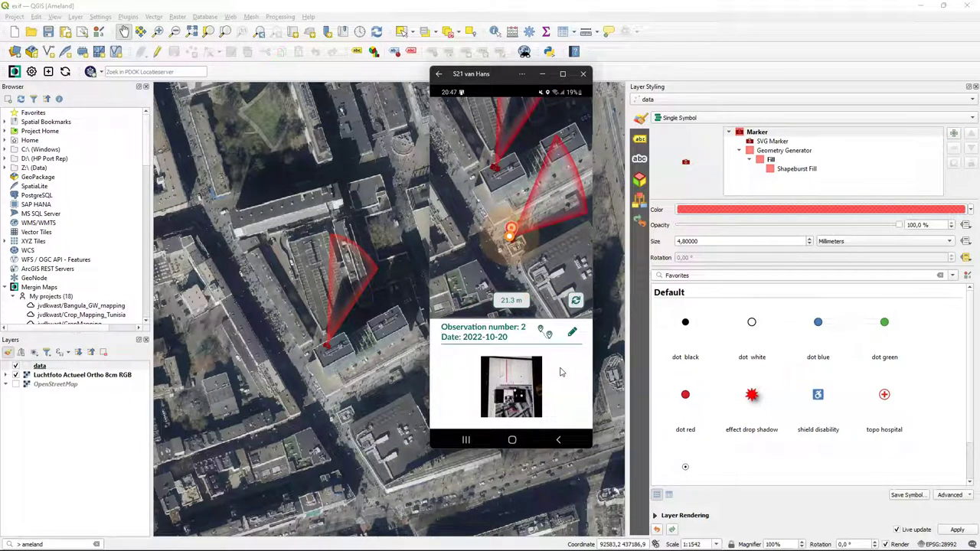
left_click(613, 71)
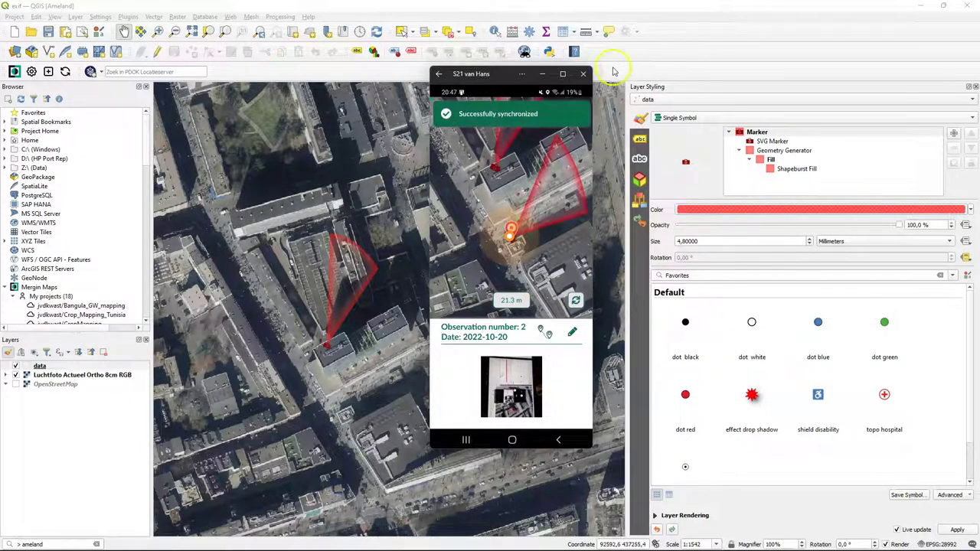
- Pull the synced changes into QGIS and open the data layer's attribute form
left_click(523, 350)
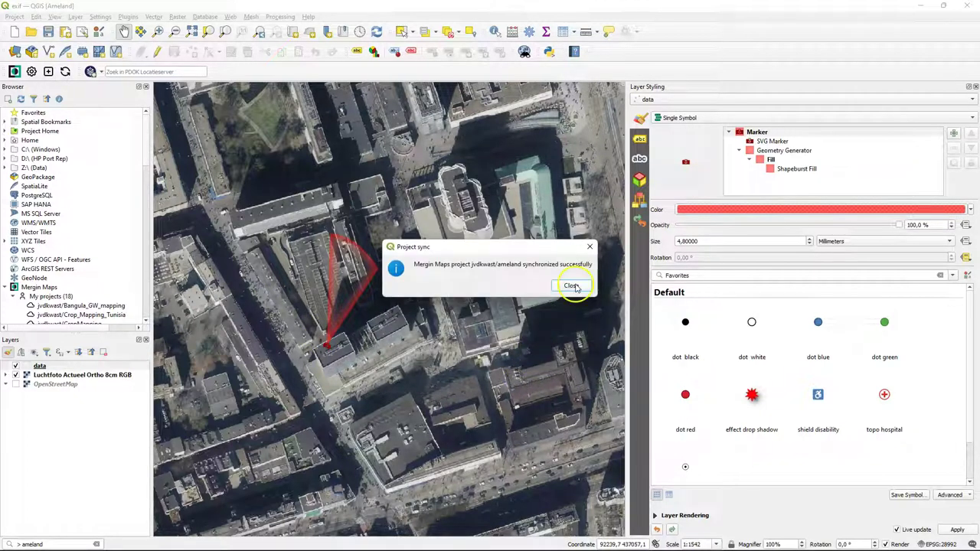
left_click(571, 287)
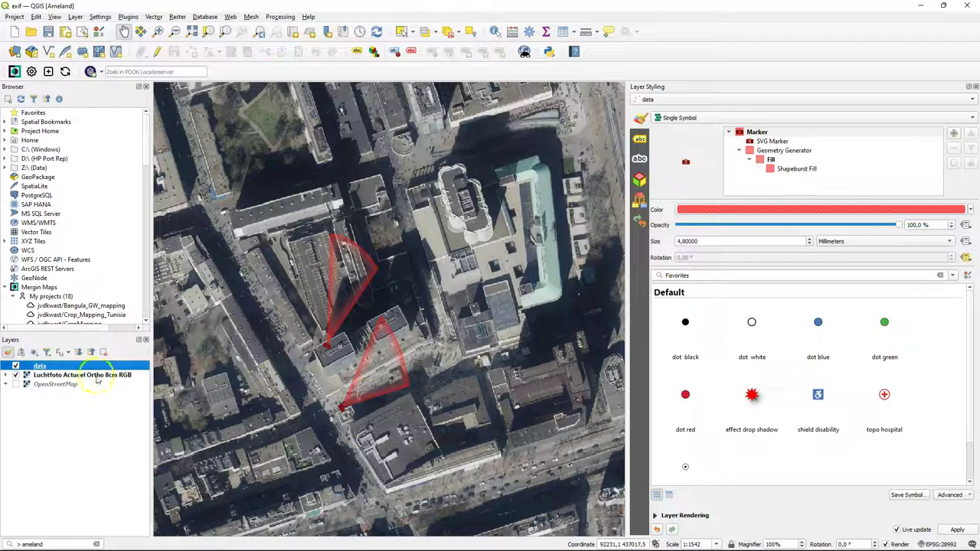
right_click(40, 366)
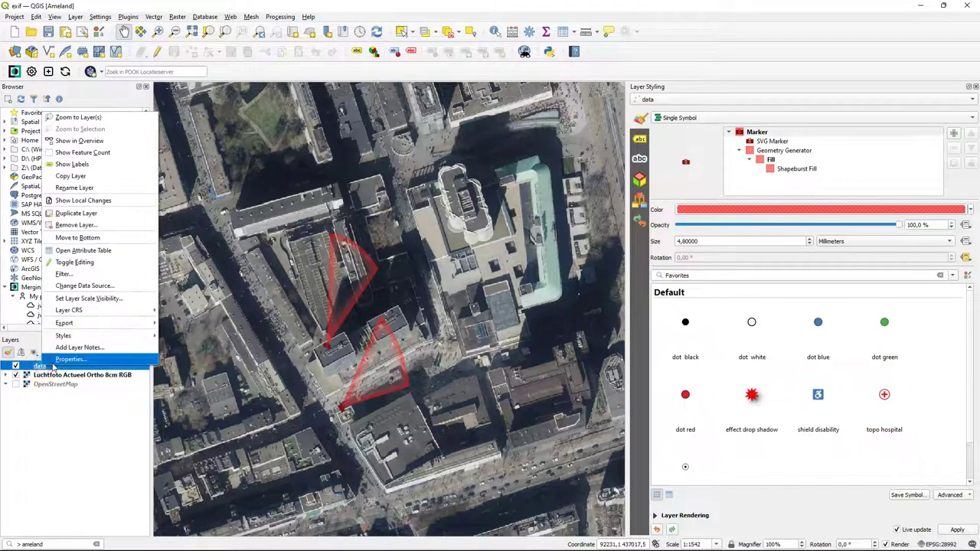
left_click(84, 251)
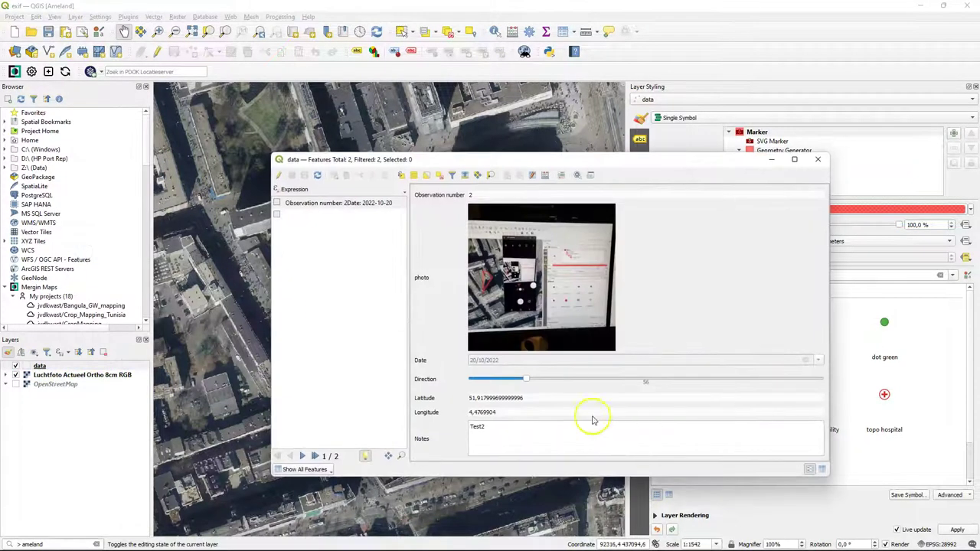
- Browse observations 1 and 2, including observation 2's photo, 20/10/2022 date, direction 56 and note Test2
left_click(326, 215)
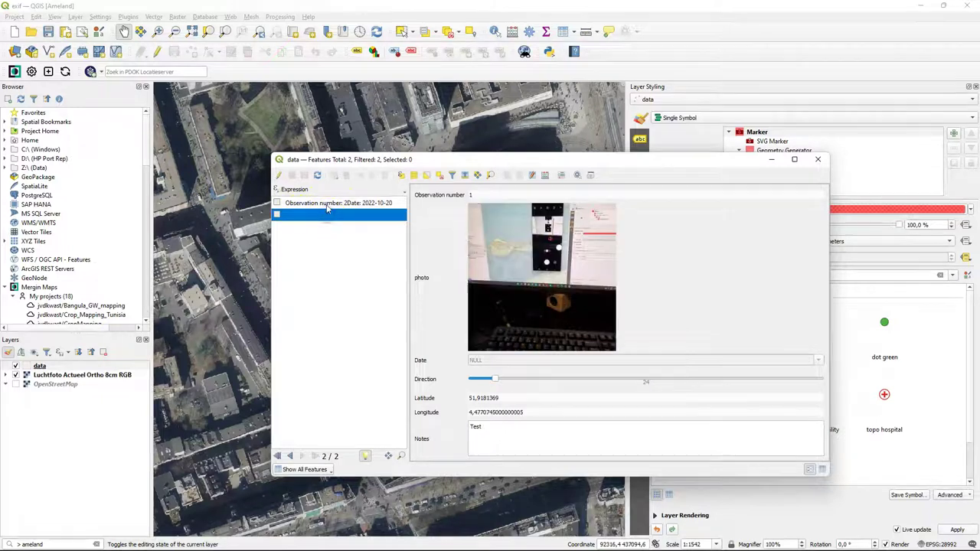
left_click(327, 204)
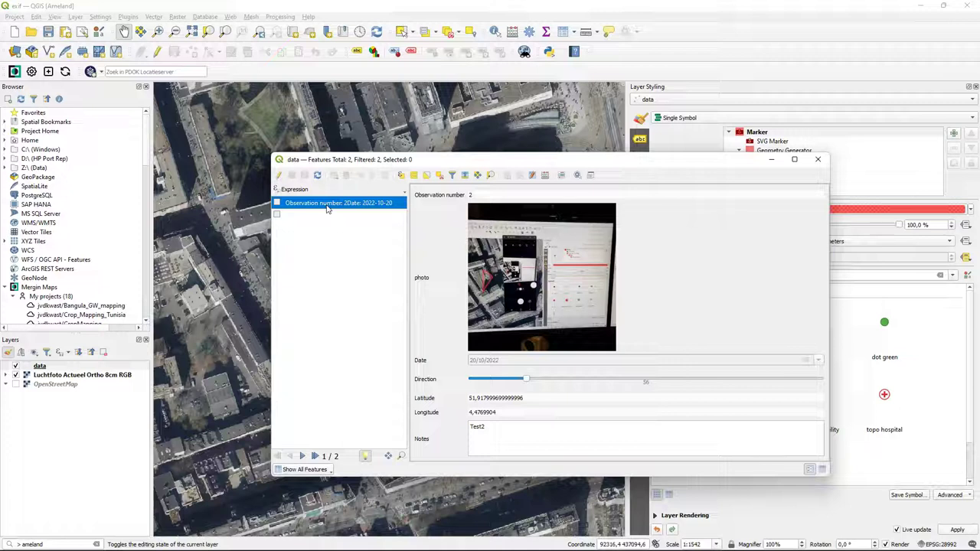
left_click(815, 163)
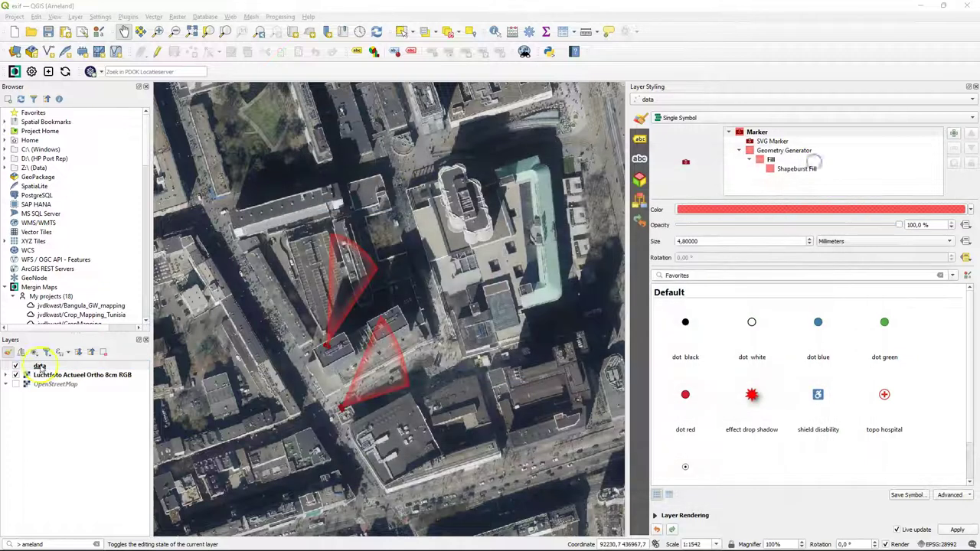
right_click(42, 366)
- In table view, delete both observation rows, save the edit, and close the table
left_click(77, 252)
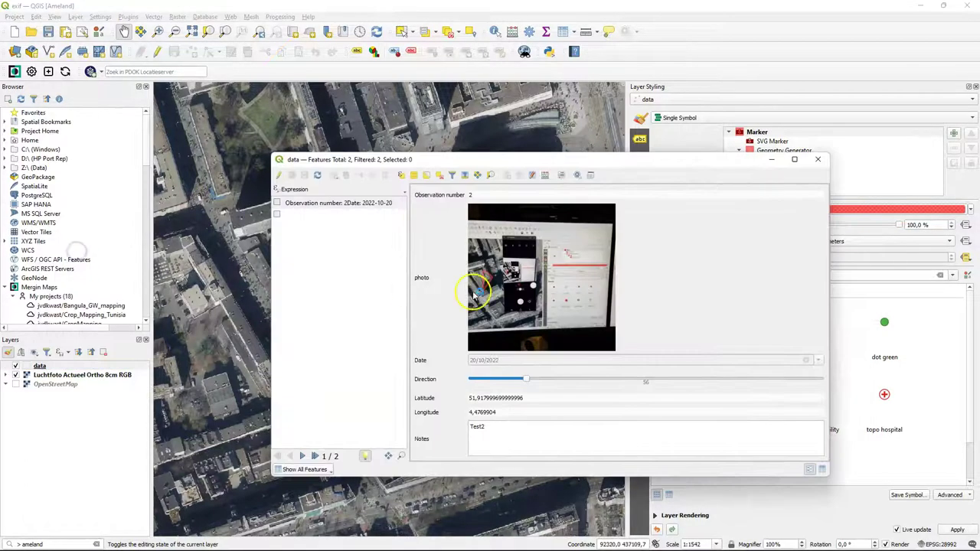
left_click(822, 468)
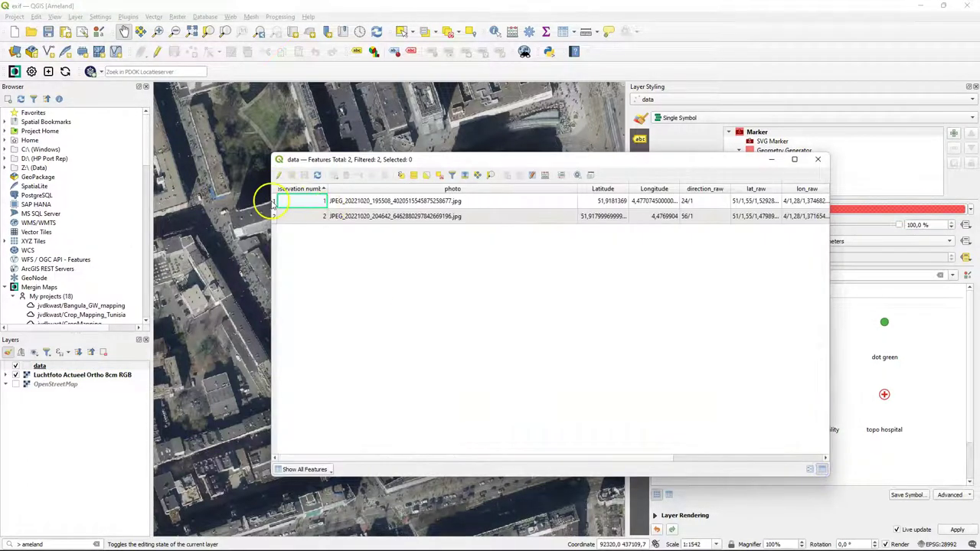
left_click(274, 202)
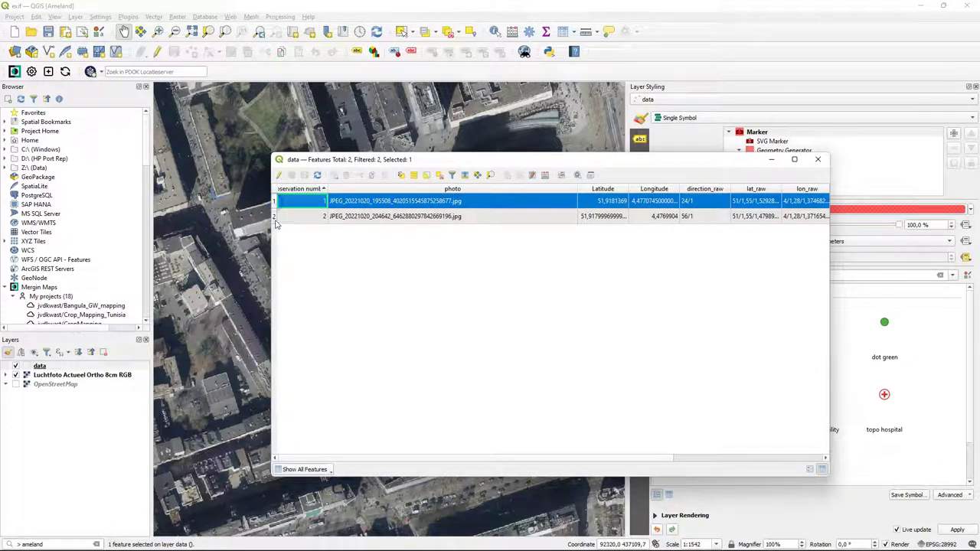
left_click(276, 219, "shift")
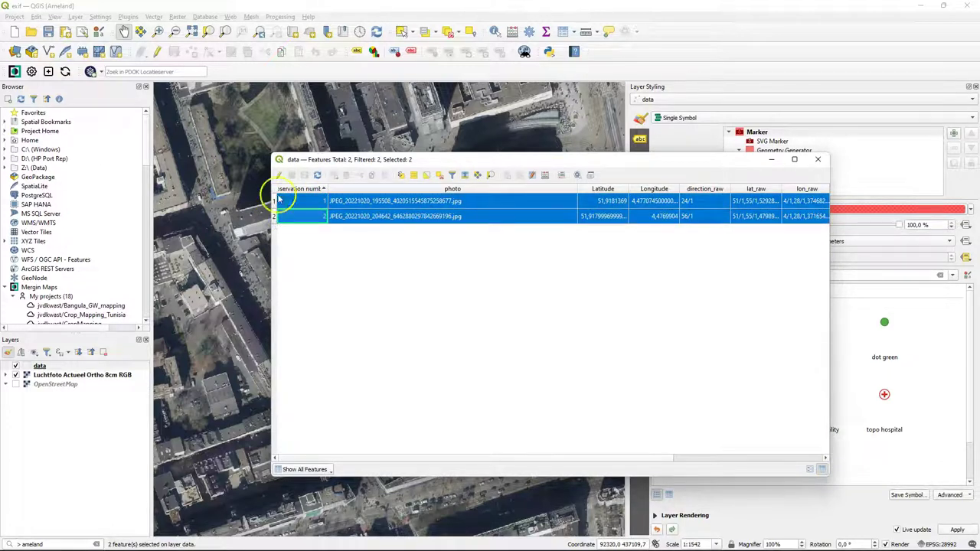
left_click(278, 174)
left_click(345, 175)
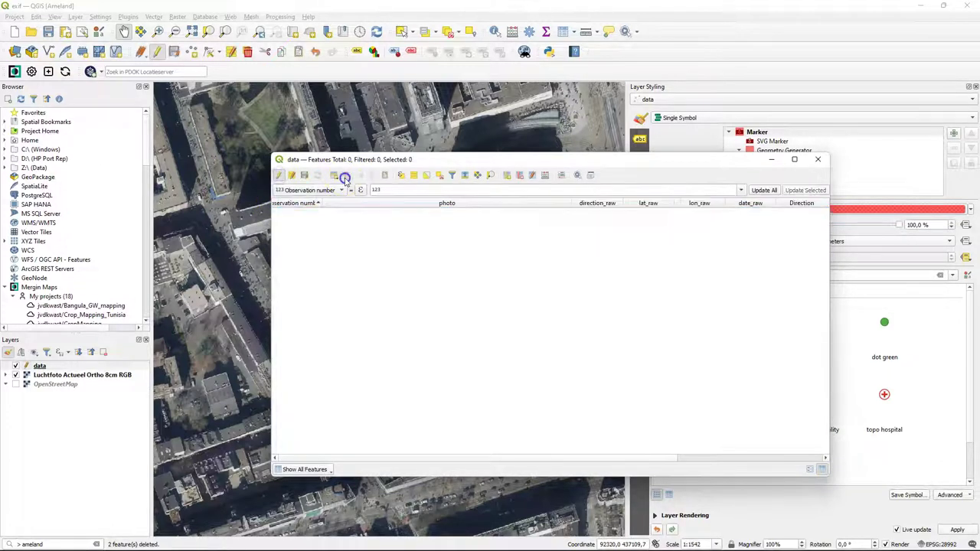
left_click(278, 175)
left_click(467, 284)
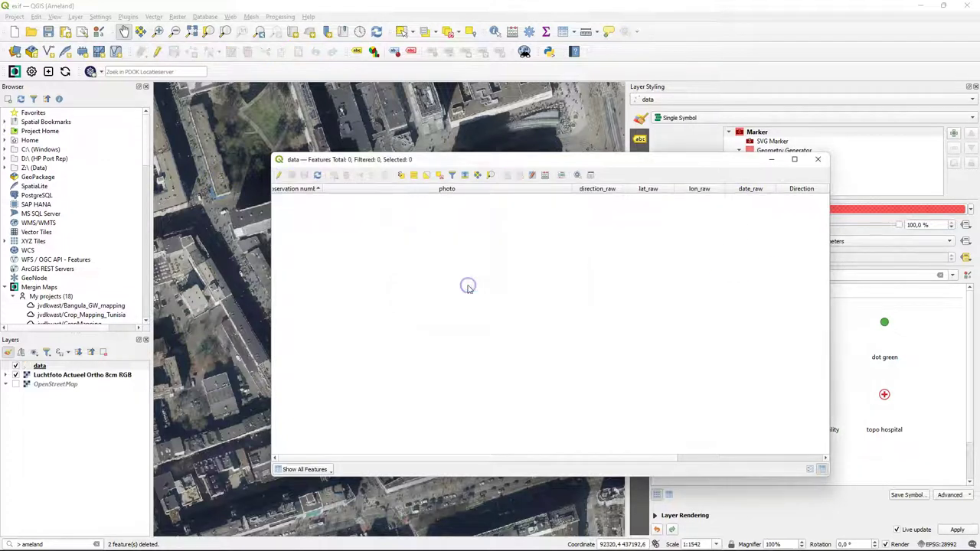
left_click(816, 160)
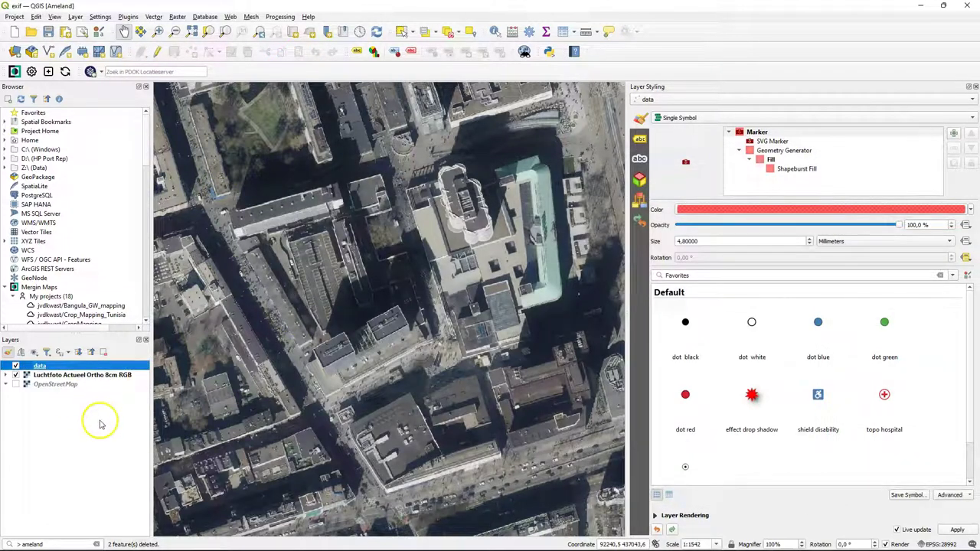
- Save pending changes and sync the ameland project so both deletions upload to Mergin Maps
left_click(65, 71)
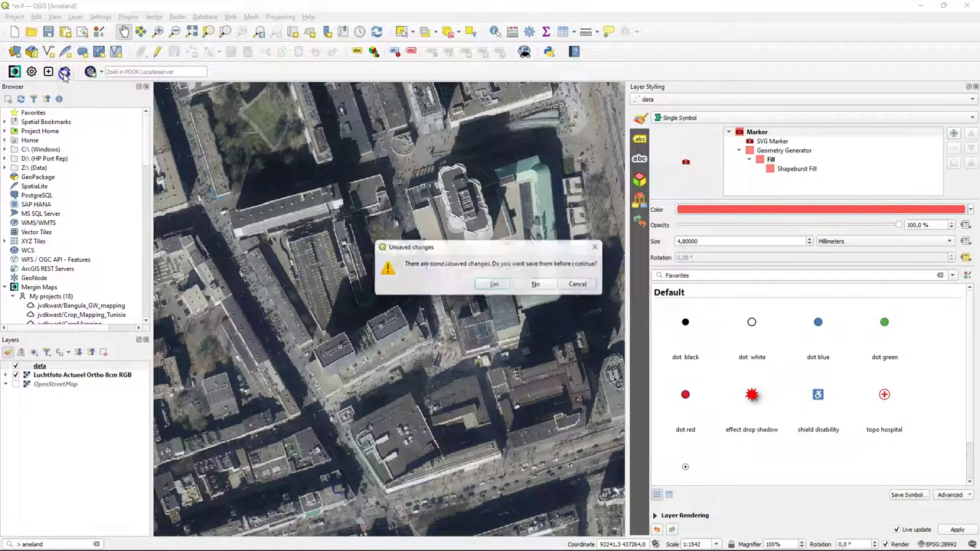
left_click(494, 286)
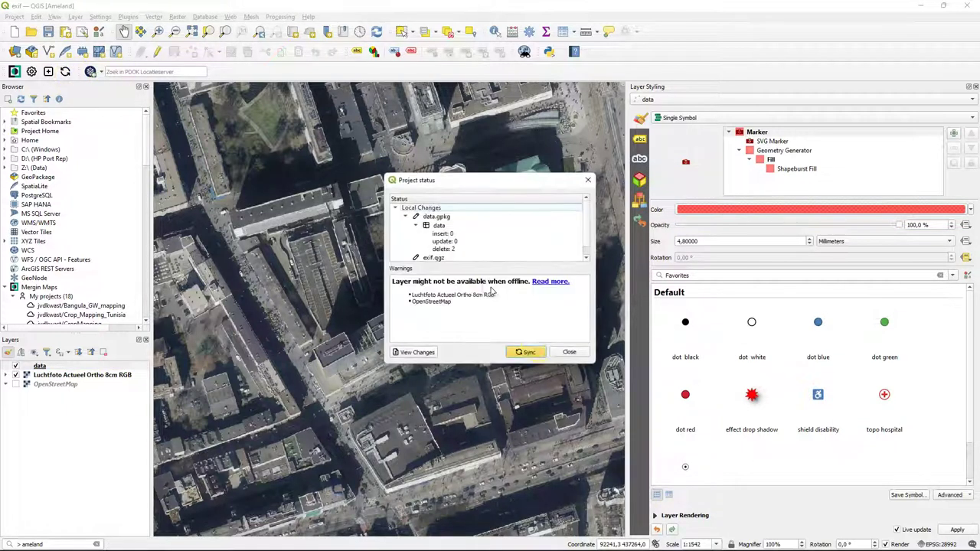
left_click(523, 351)
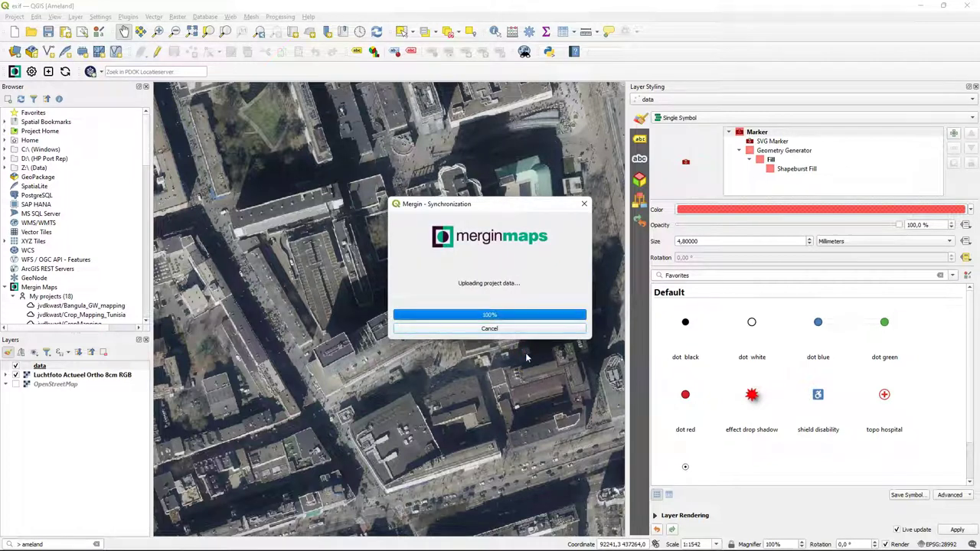
left_click(571, 286)
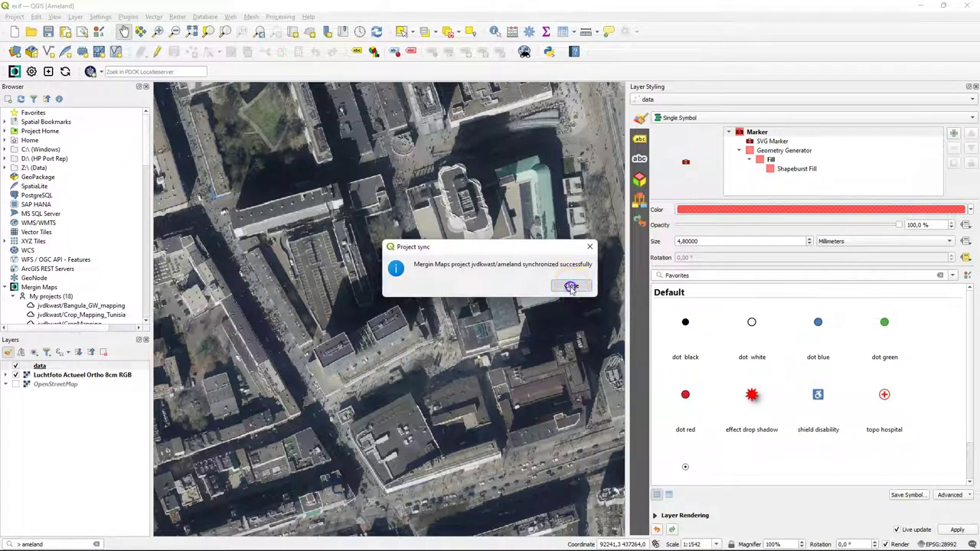